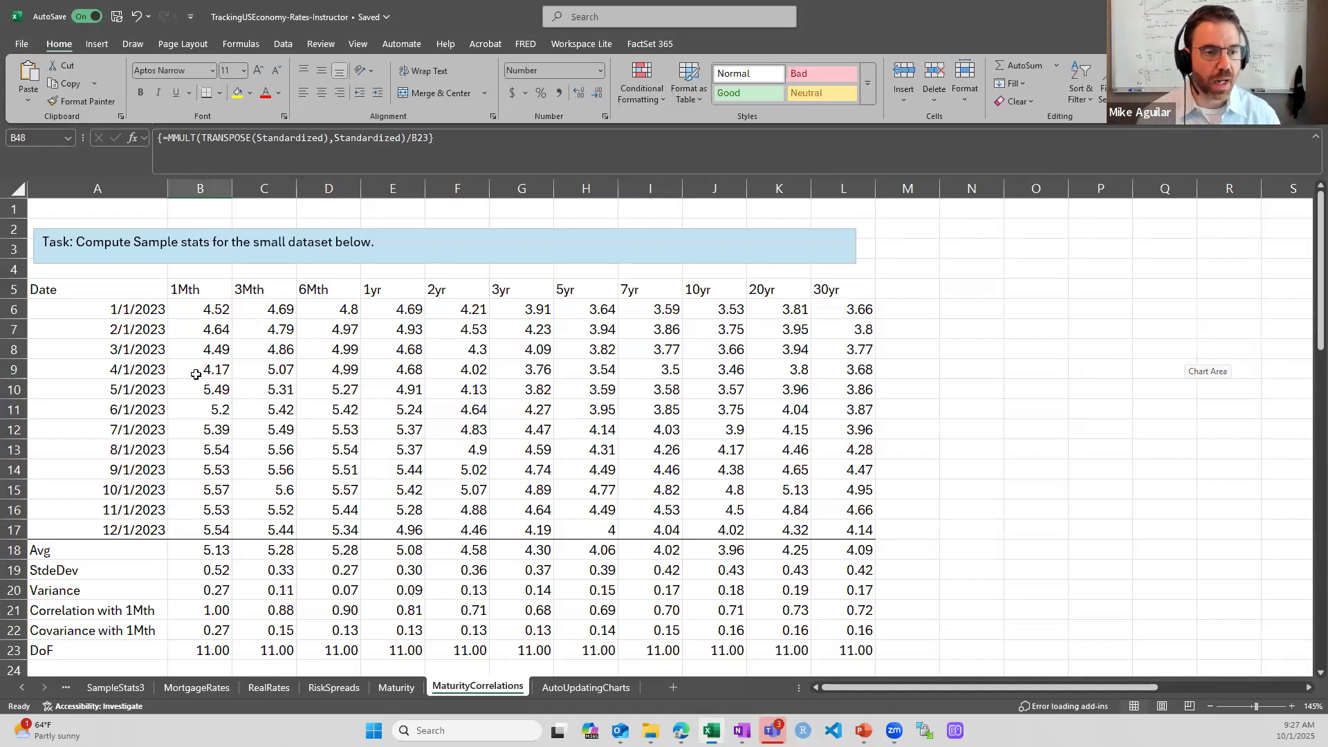
- Review the dataset's monthly rates, the maturity headings from 1Mth to 30yr, and the 2023 dates
{"action": "left_click_drag", "start_coordinate": [207, 312], "coordinate": [865, 531]}
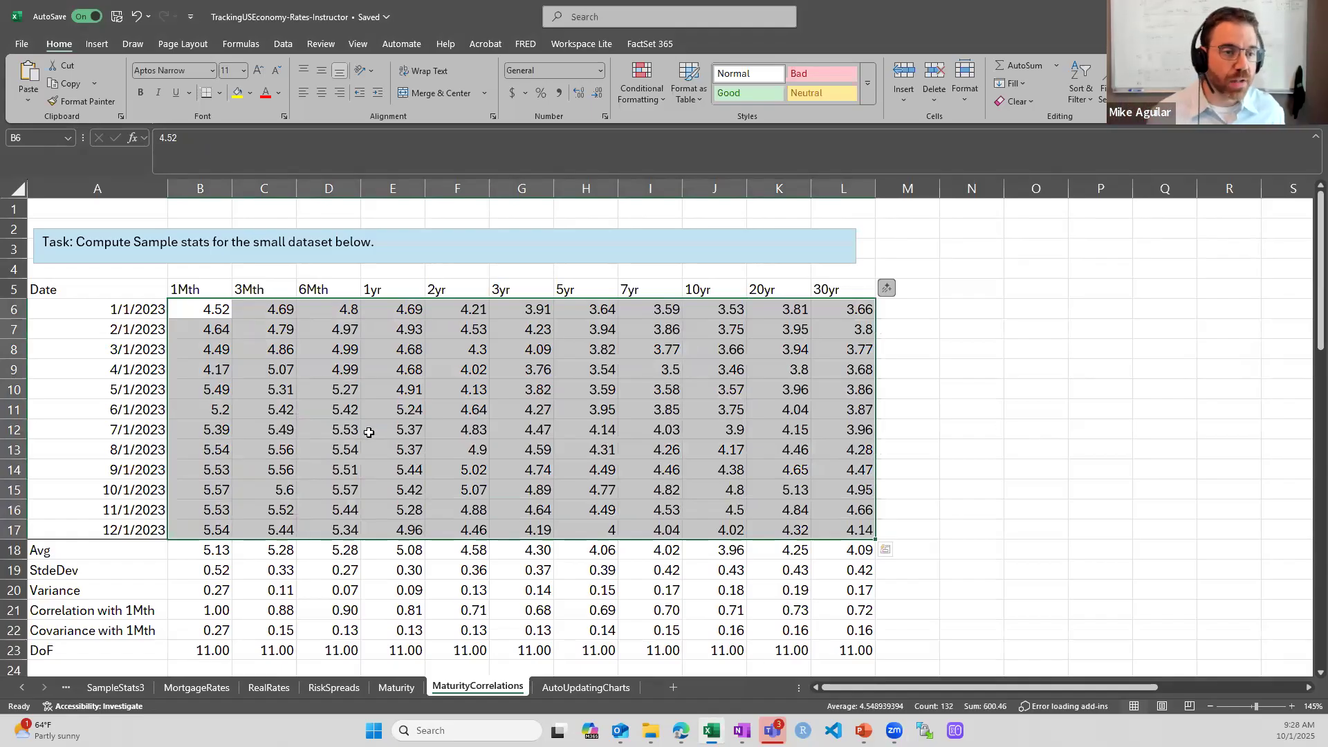
{"action": "left_click_drag", "start_coordinate": [211, 289], "coordinate": [846, 286]}
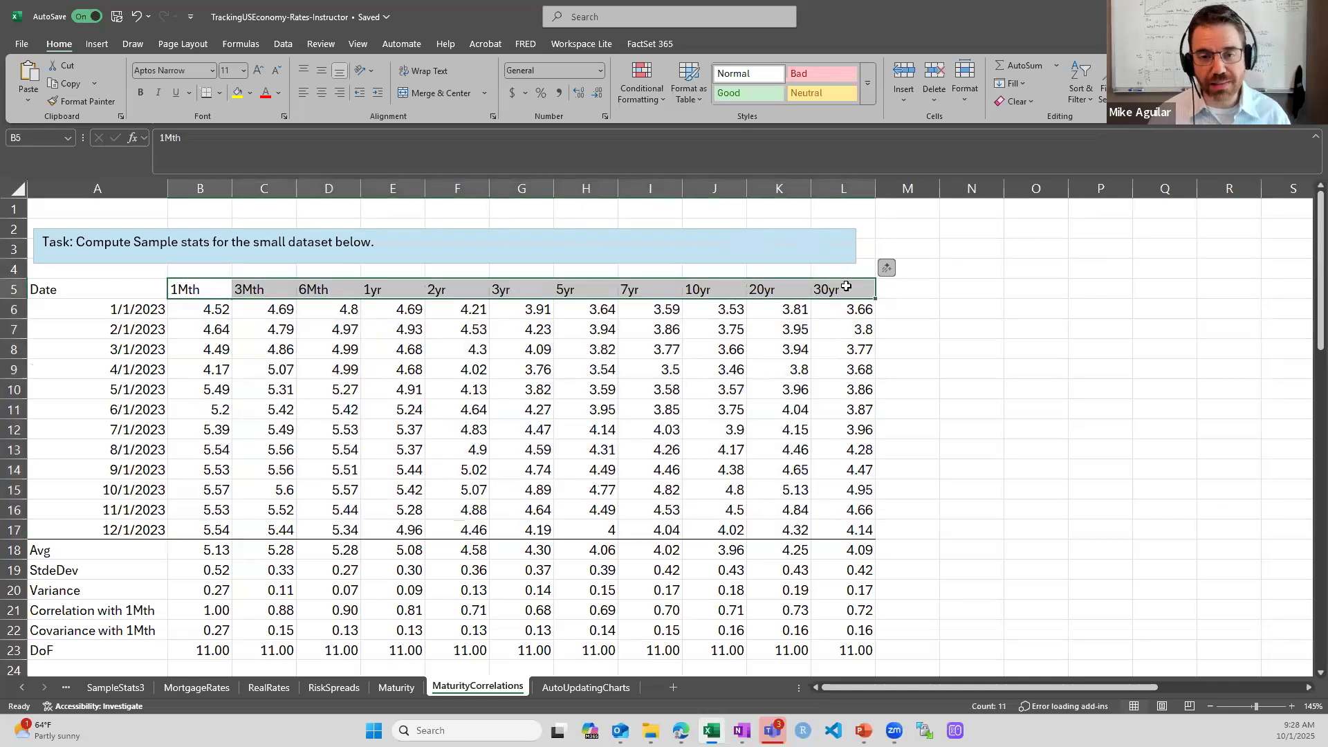
{"action": "left_click_drag", "start_coordinate": [126, 308], "coordinate": [122, 543]}
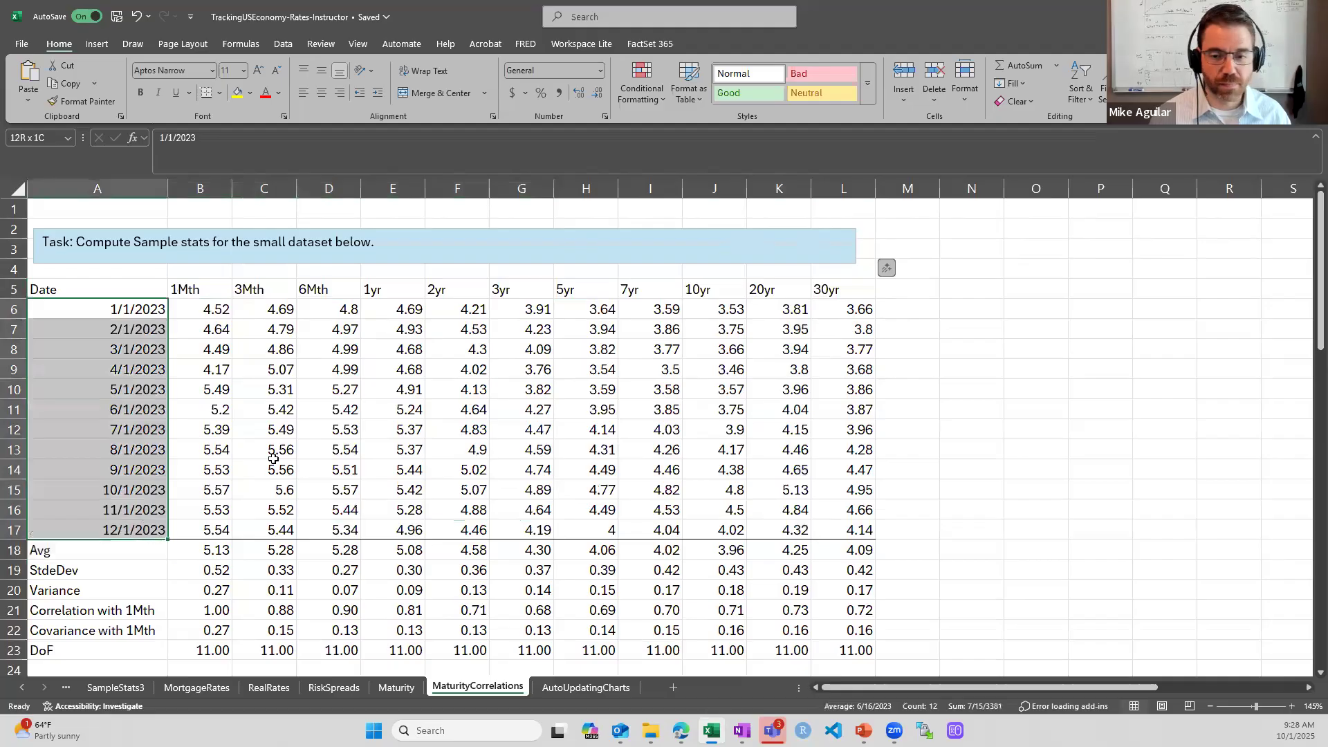
{"action": "left_click", "coordinate": [400, 392]}
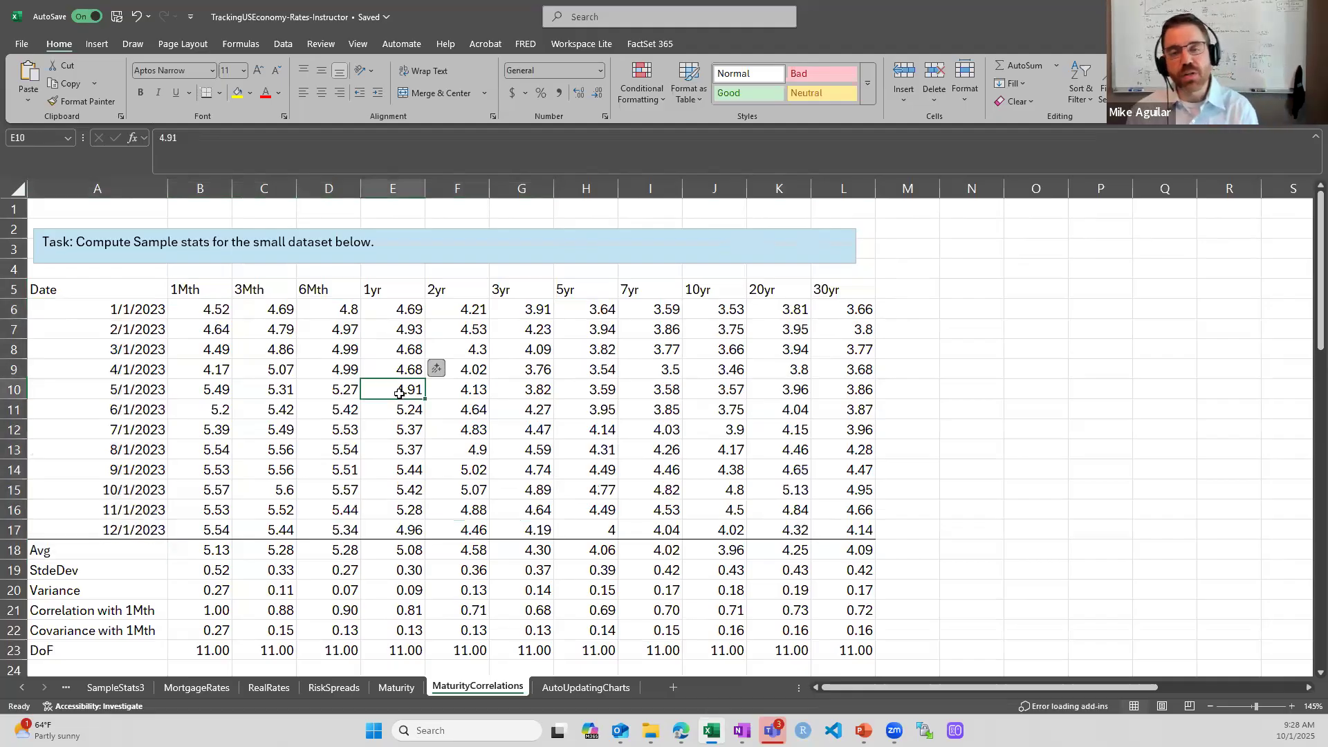
- Inspect the AVERAGE formulas in the Avg row for the 1Mth, 3Mth and 30yr maturities
{"action": "double_click", "coordinate": [193, 550]}
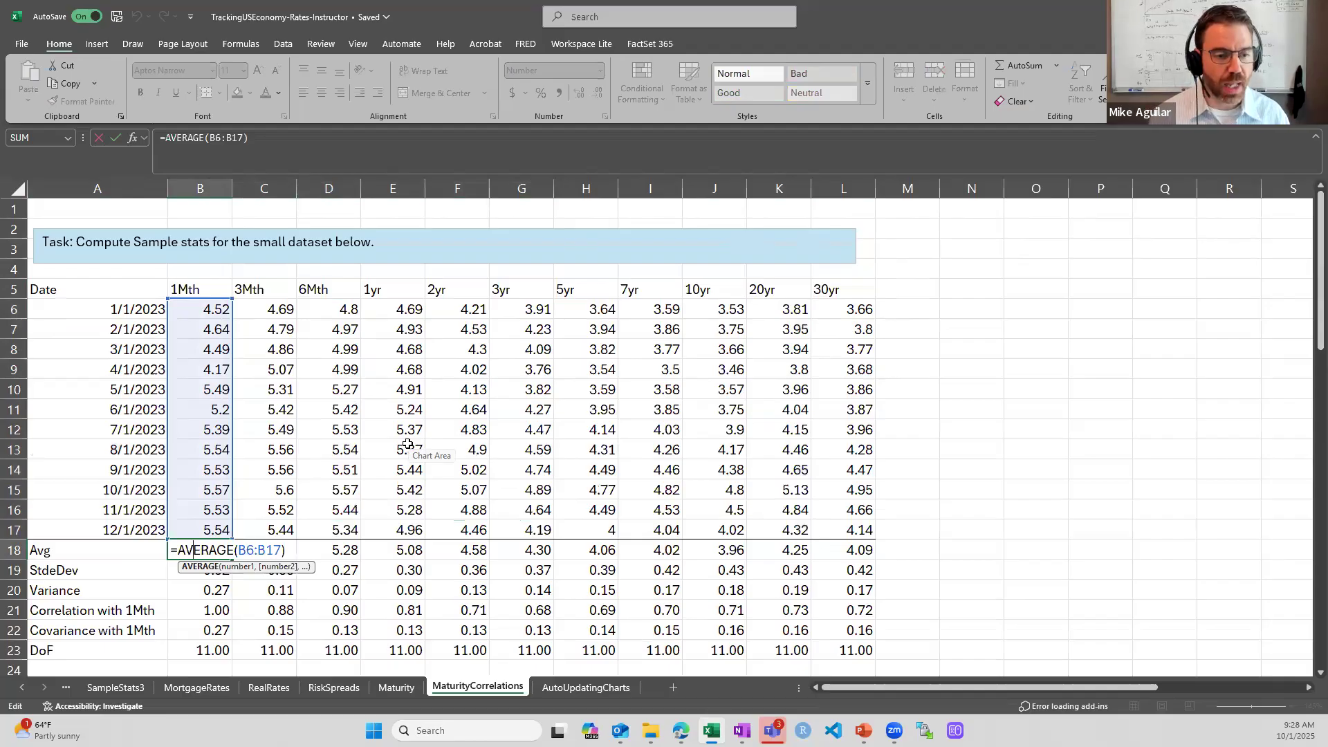
{"action": "key", "text": "Escape"}
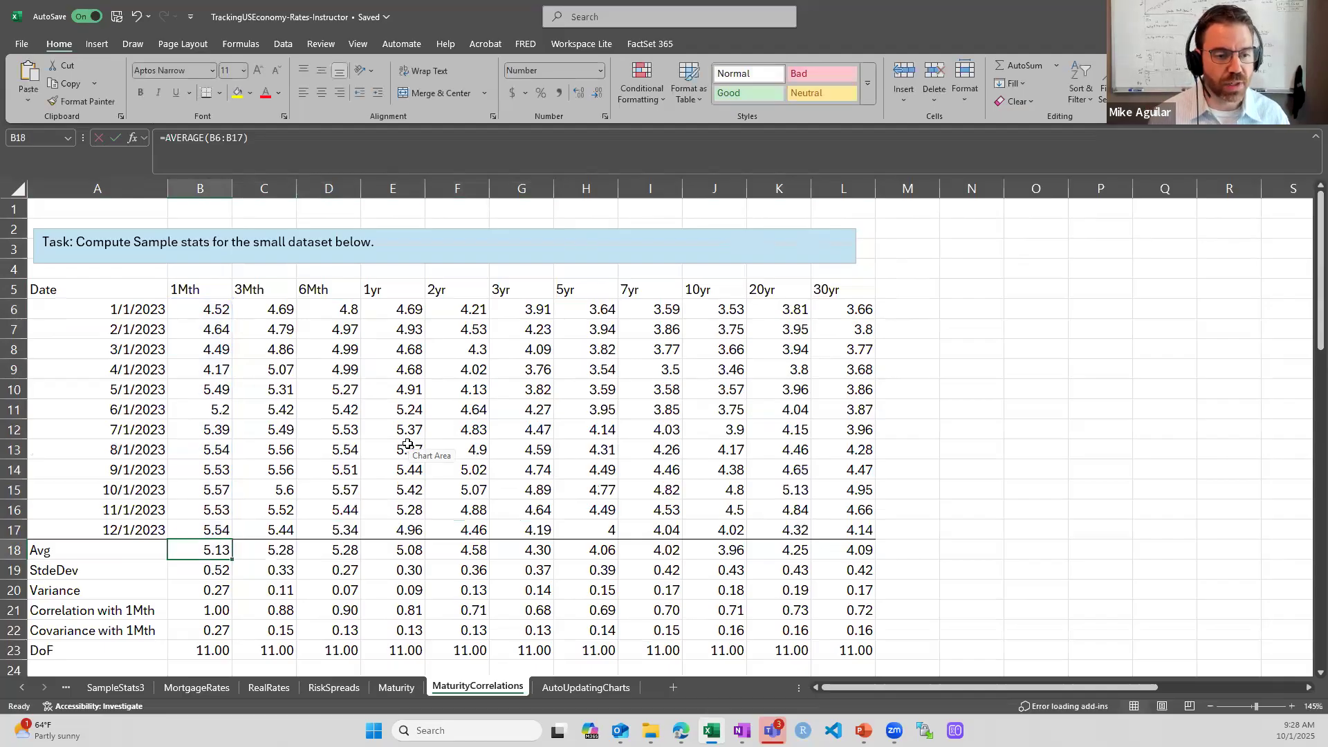
{"action": "double_click", "coordinate": [211, 550]}
{"action": "key", "text": "Escape"}
{"action": "left_click", "coordinate": [267, 551]}
{"action": "double_click", "coordinate": [276, 550]}
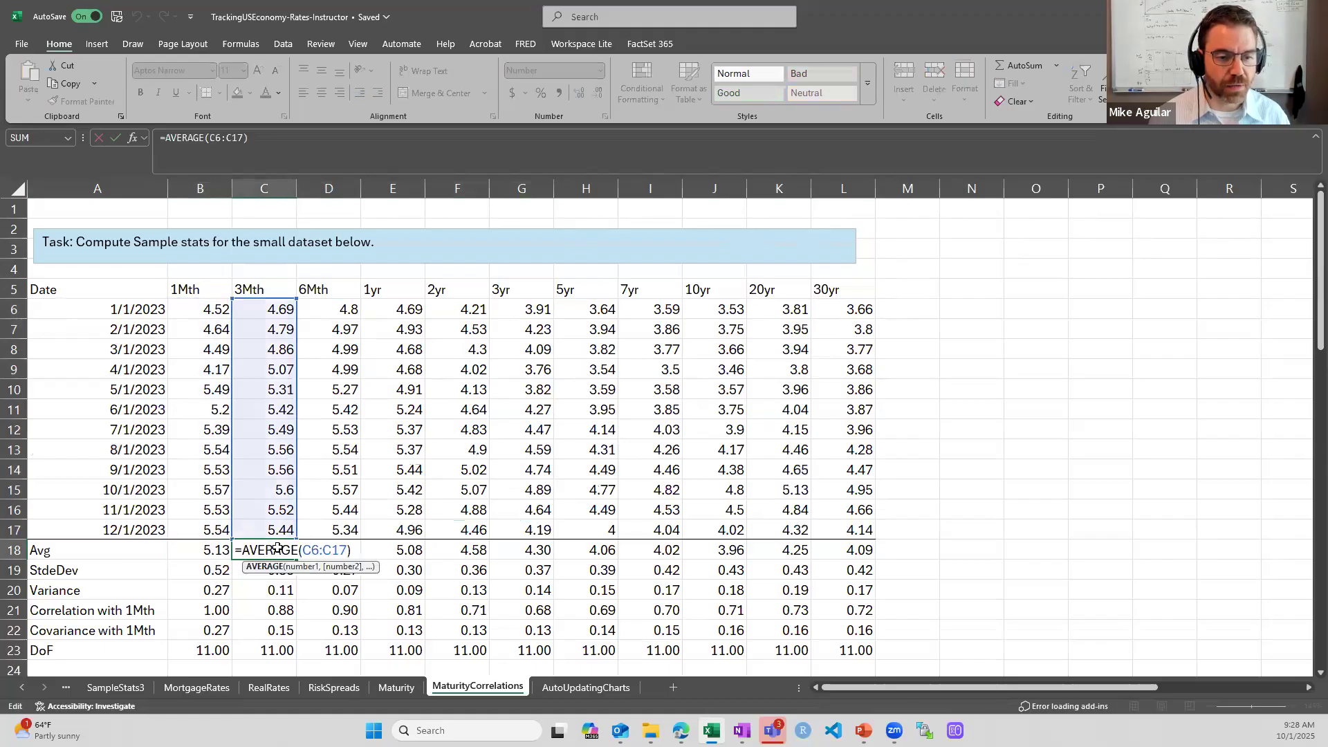
{"action": "key", "text": "Escape"}
{"action": "double_click", "coordinate": [852, 549]}
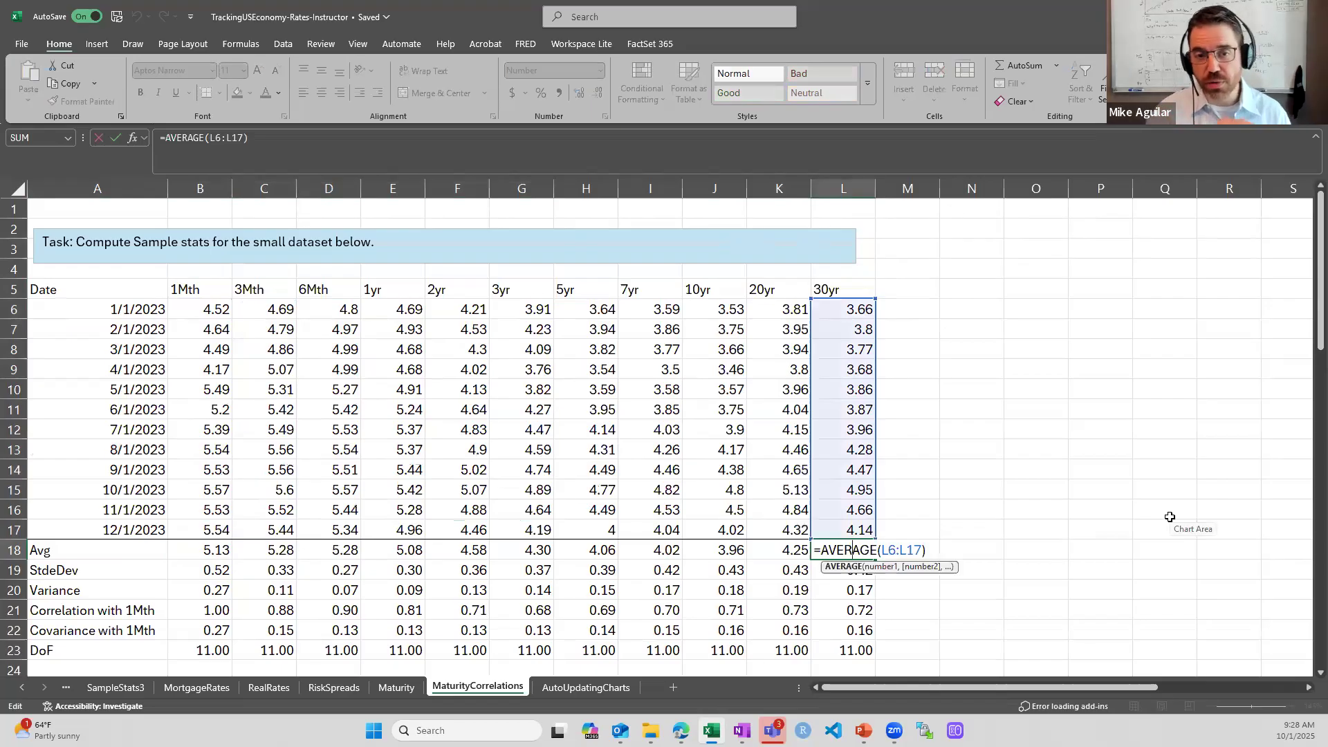
{"action": "key", "text": "Escape"}
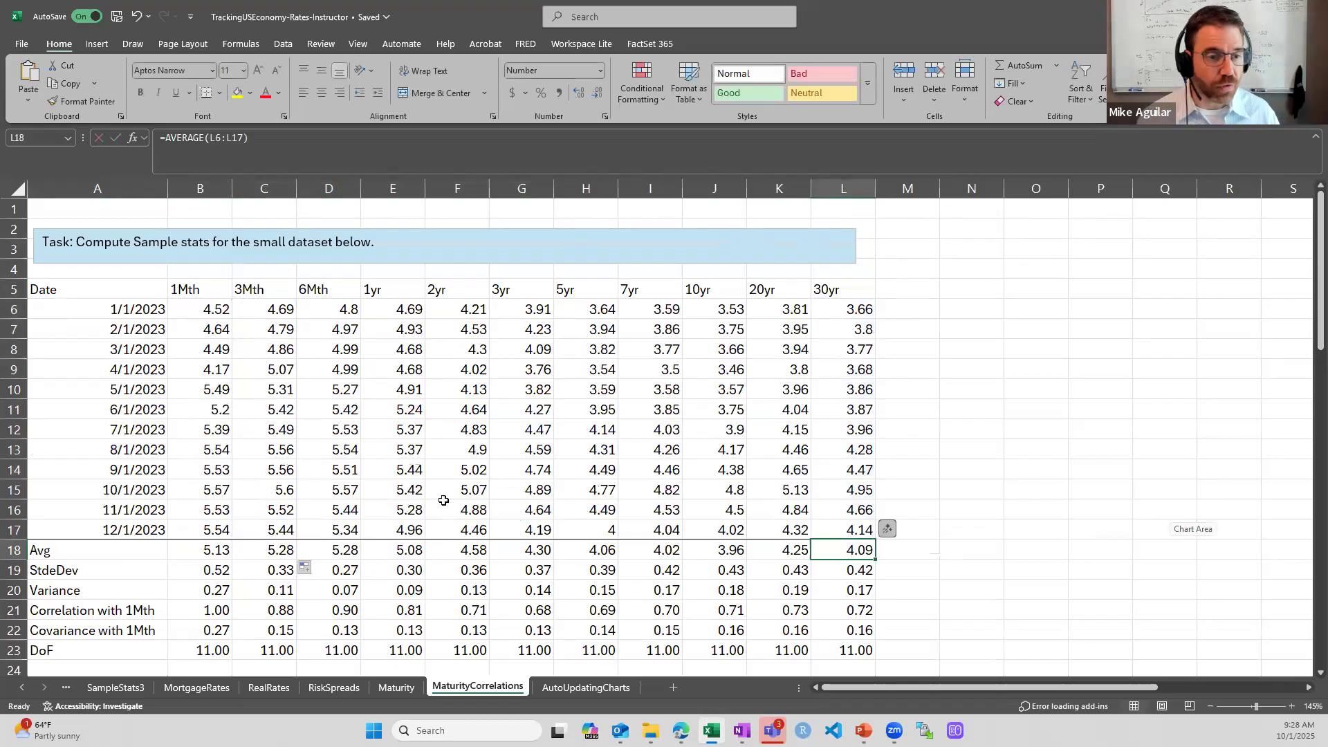
- Inspect the sample standard deviation formula for the 1Mth maturity in B19
{"action": "left_click", "coordinate": [208, 549]}
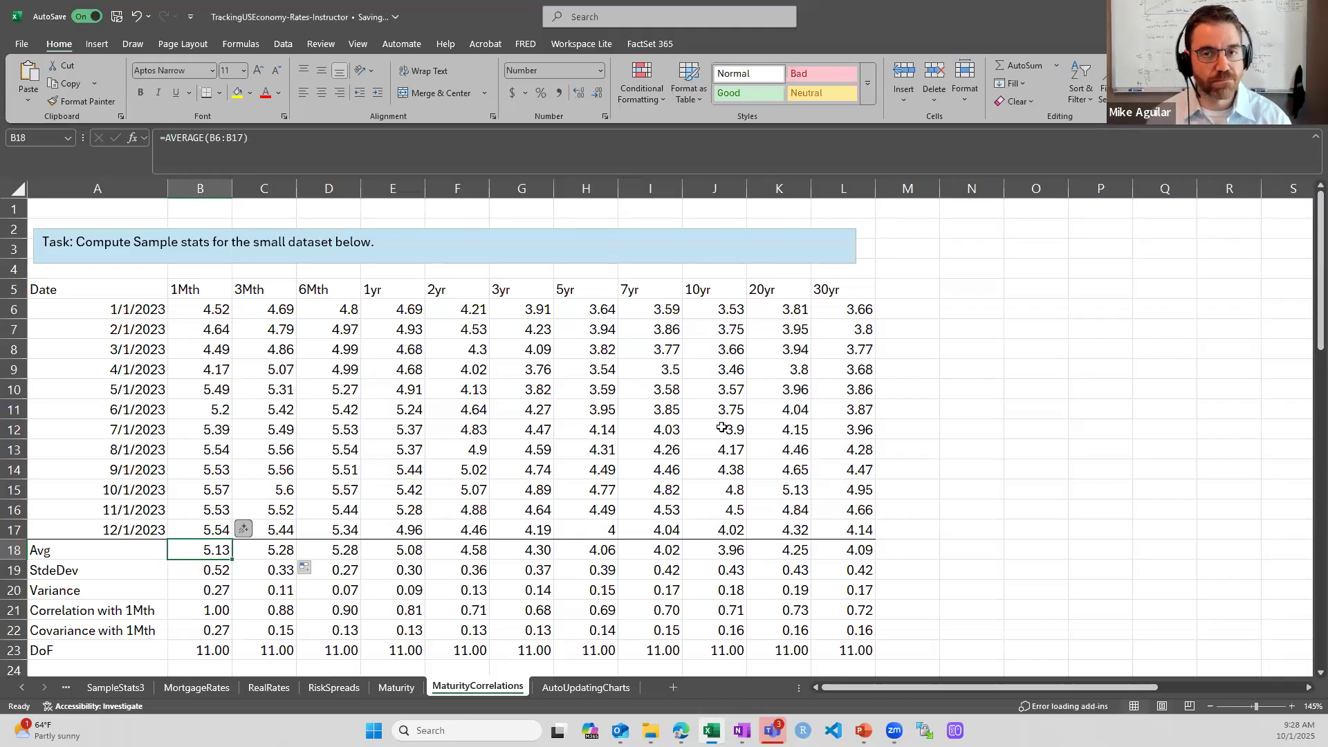
{"action": "key", "text": "Down"}
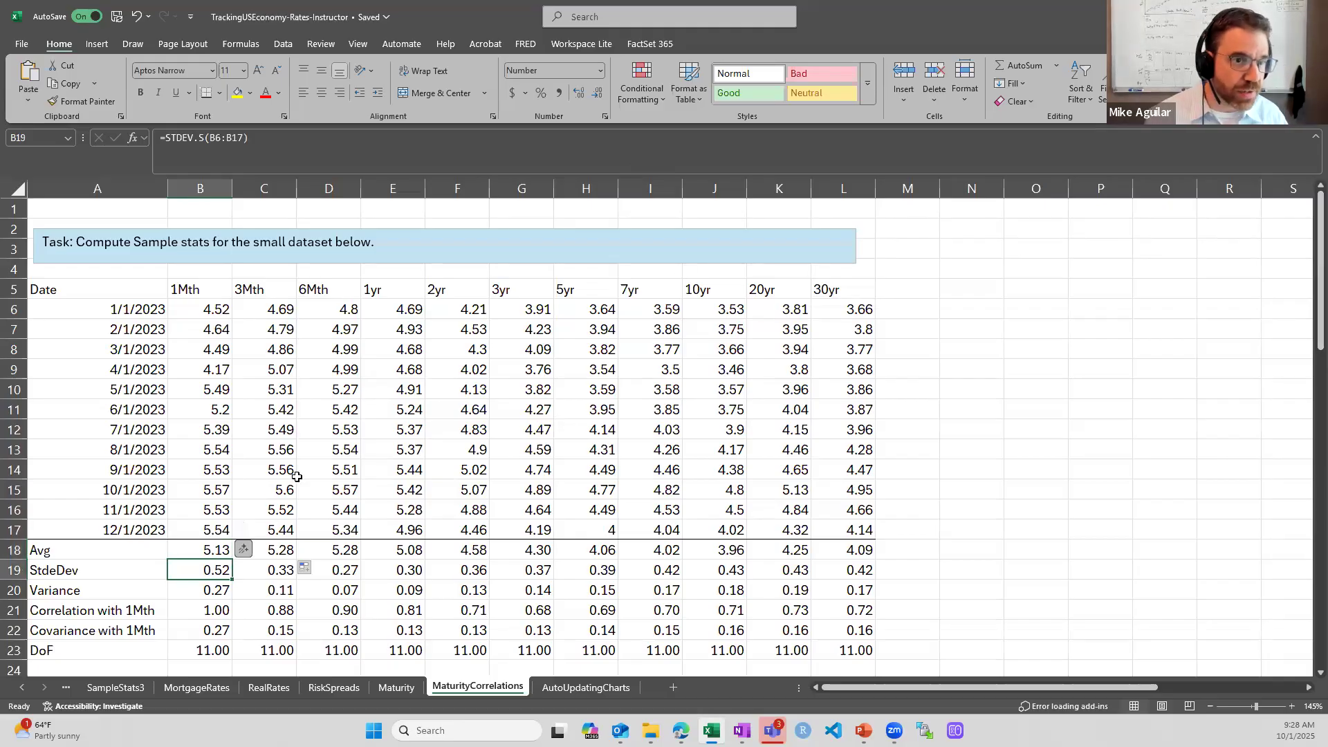
{"action": "double_click", "coordinate": [179, 570]}
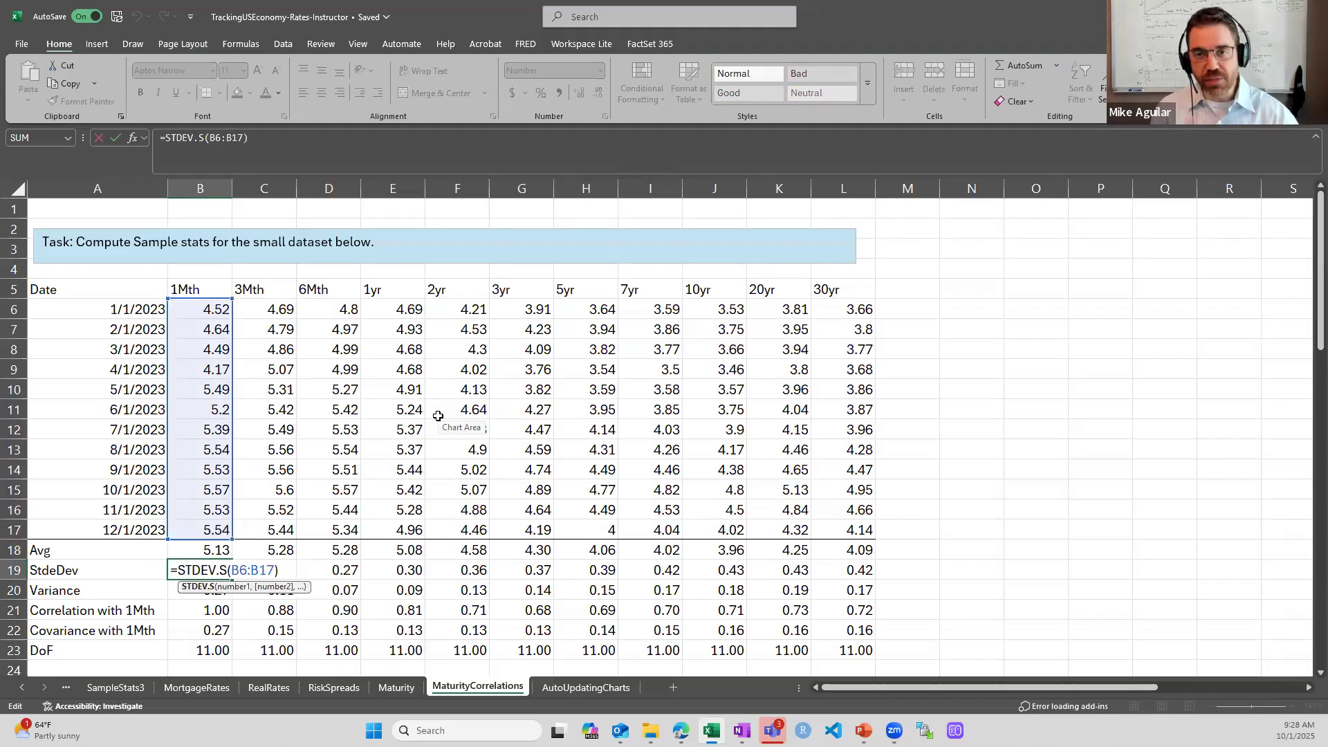
{"action": "key", "text": "ctrl+Return"}
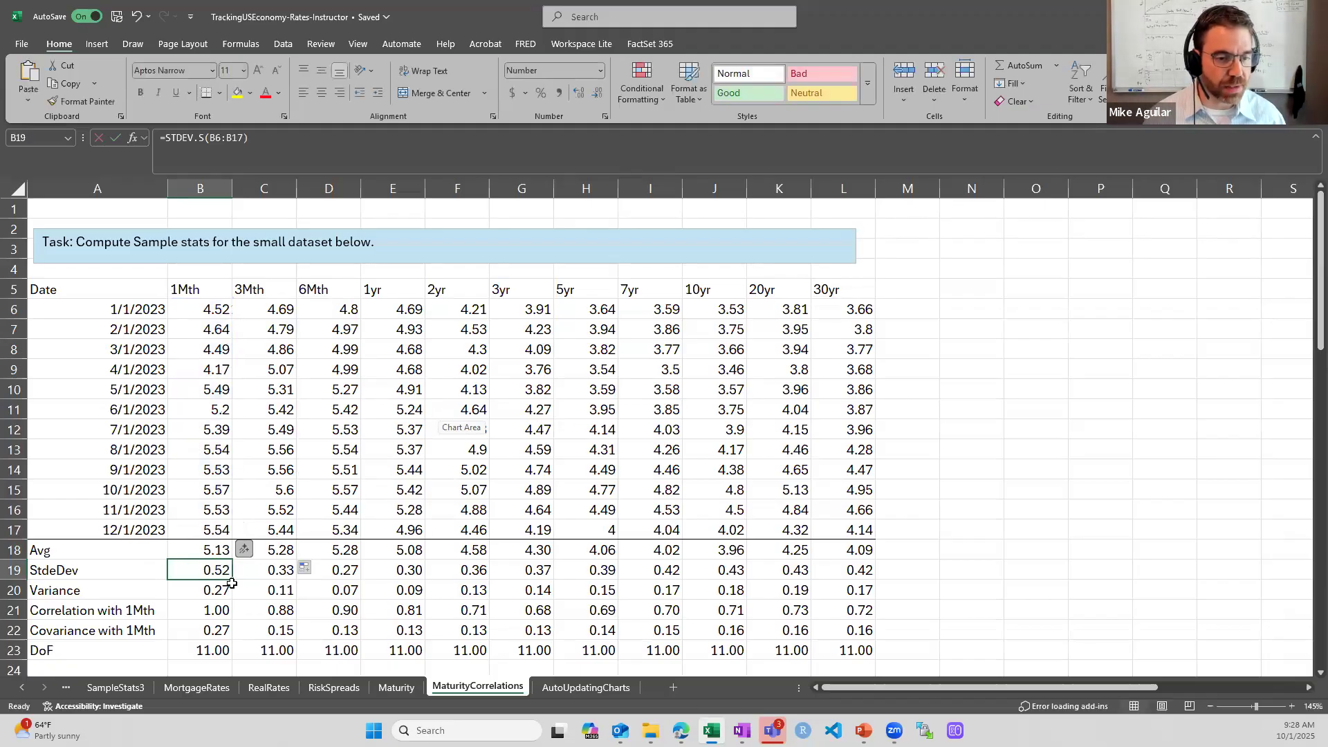
- Fill the 1Mth STDEV.S formula from B19 across the StdeDev row to the 30yr column
{"action": "left_click_drag", "start_coordinate": [234, 582], "coordinate": [974, 560]}
{"action": "left_click", "coordinate": [336, 587]}
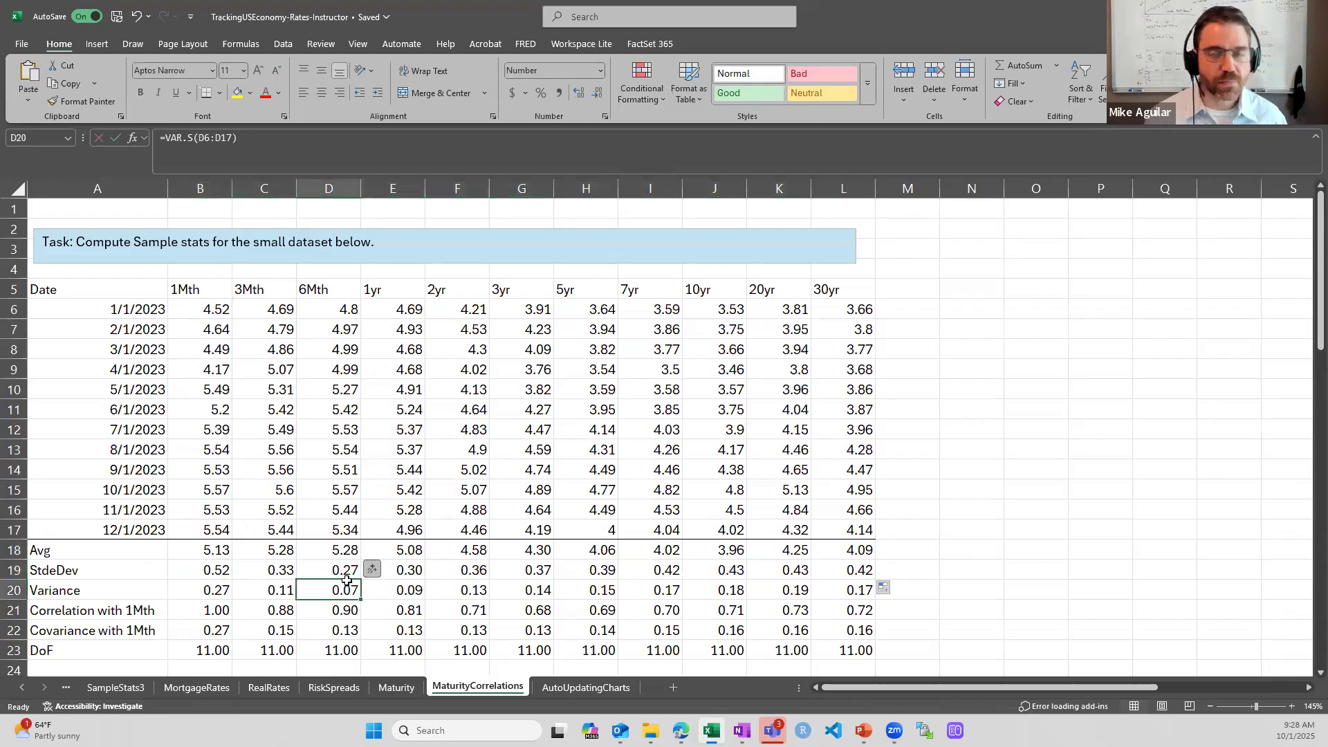
{"action": "left_click", "coordinate": [226, 570]}
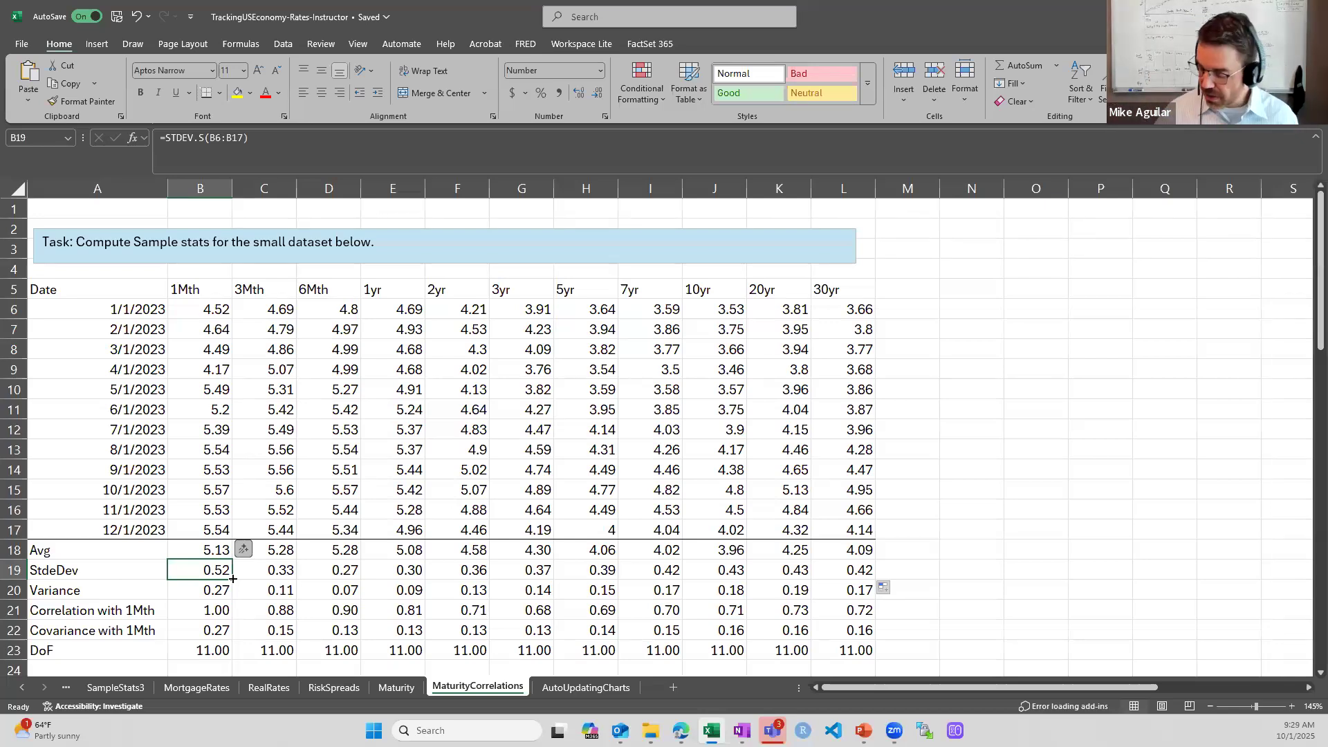
{"action": "left_click_drag", "start_coordinate": [233, 578], "coordinate": [858, 571]}
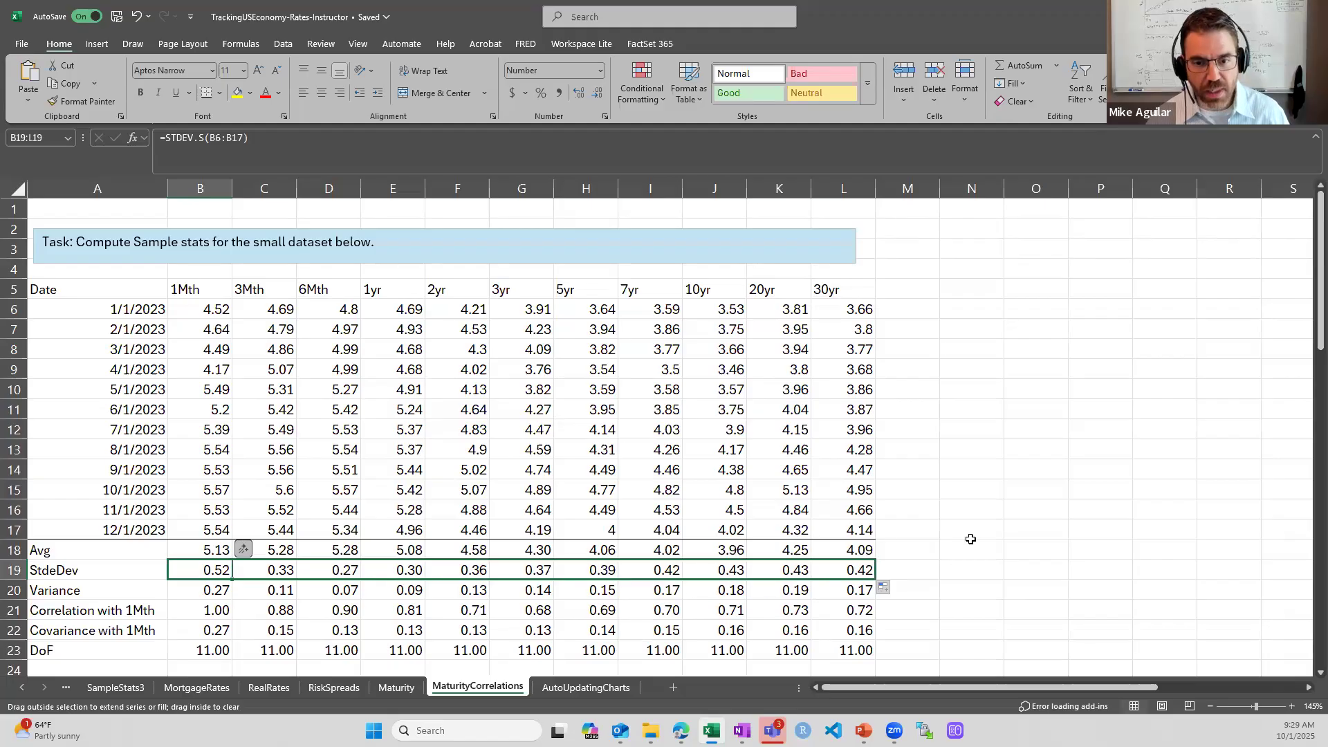
- Inspect the 1Mth column's sample variance formula in B20 and correlation formula in B21
{"action": "double_click", "coordinate": [213, 587]}
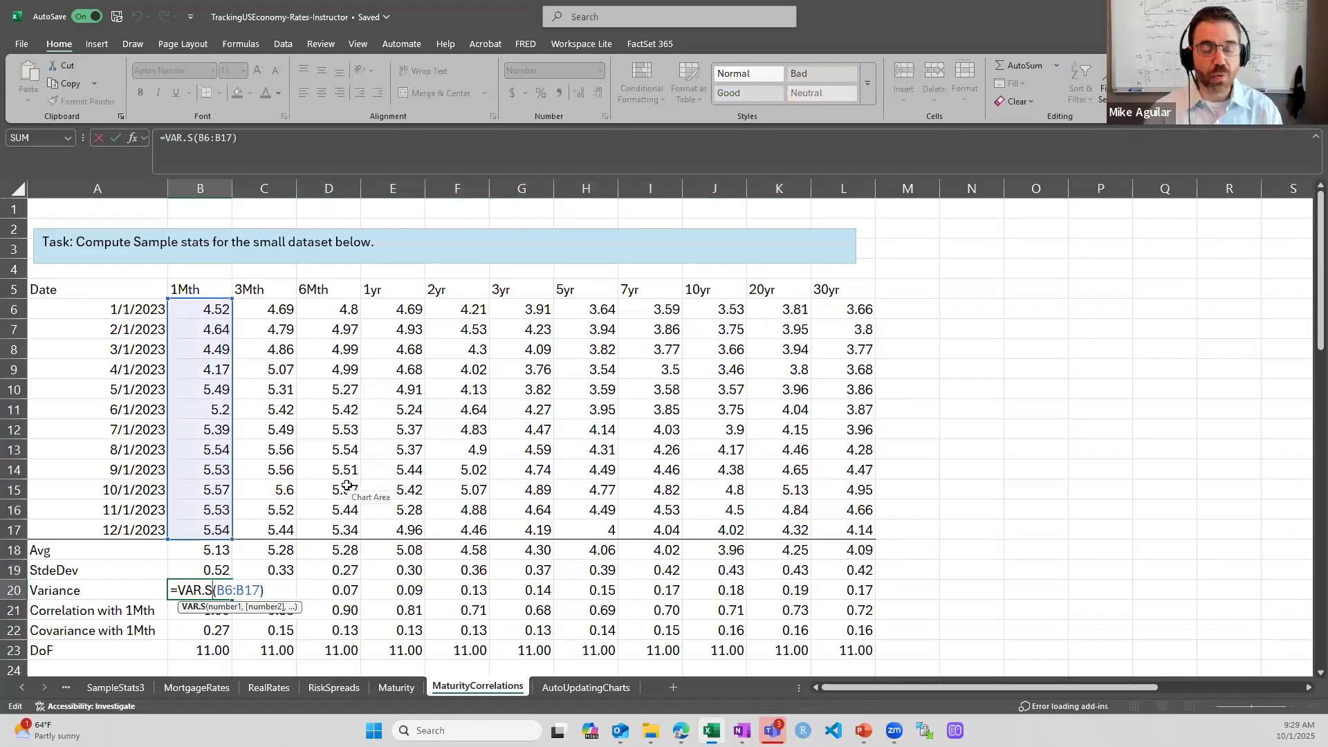
{"action": "key", "text": "Escape"}
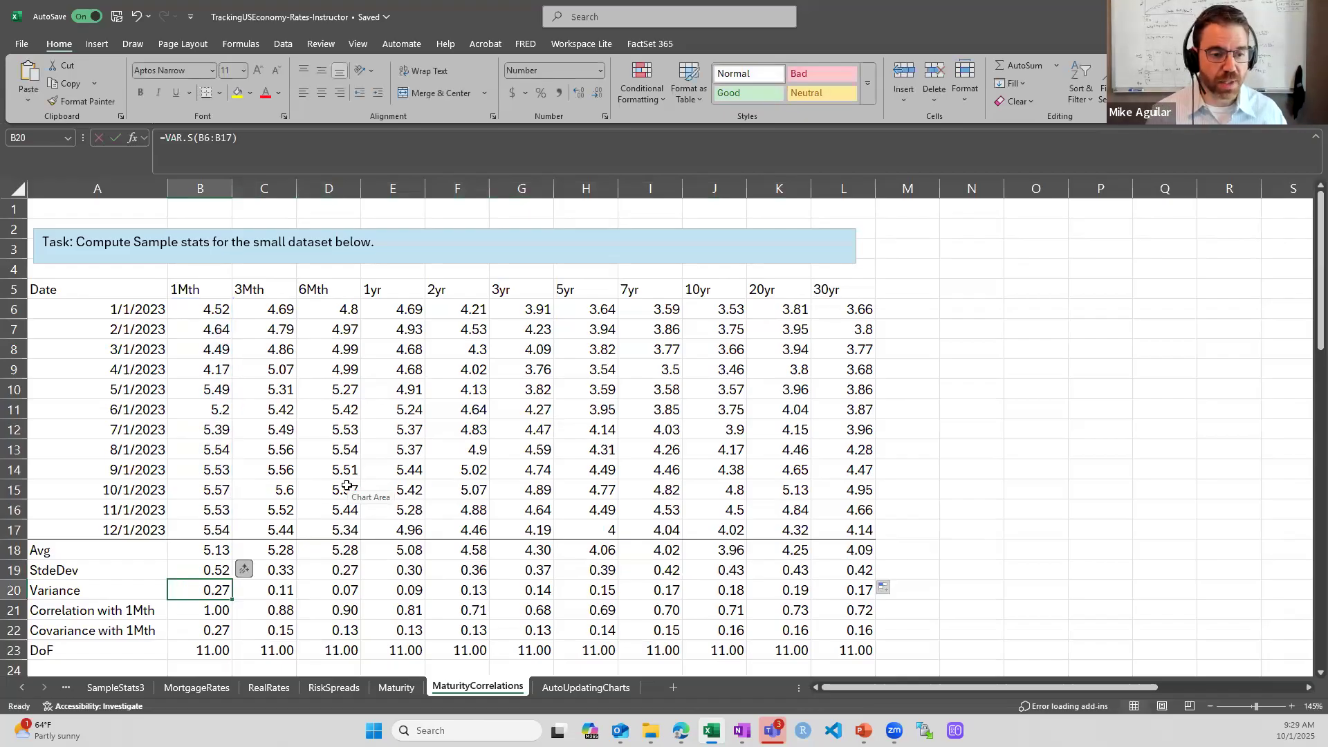
{"action": "key", "text": "Down"}
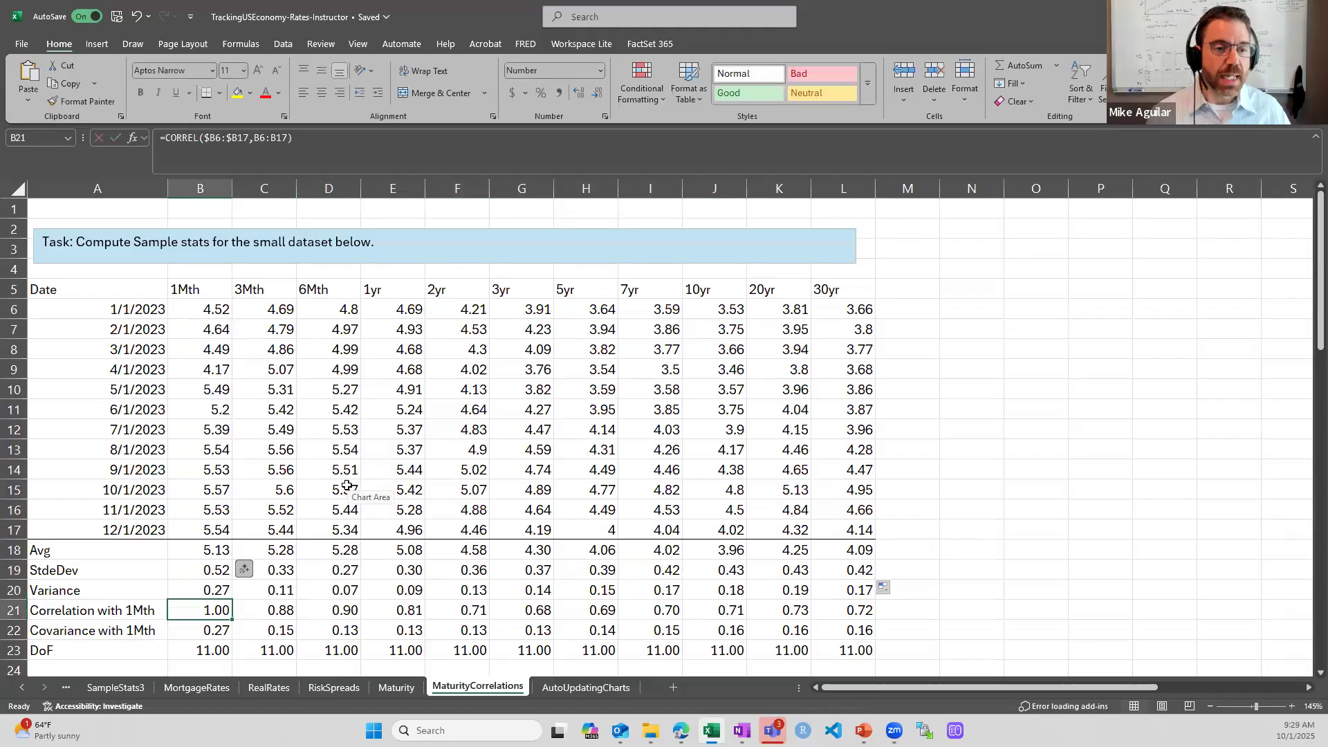
{"action": "left_click", "coordinate": [799, 413]}
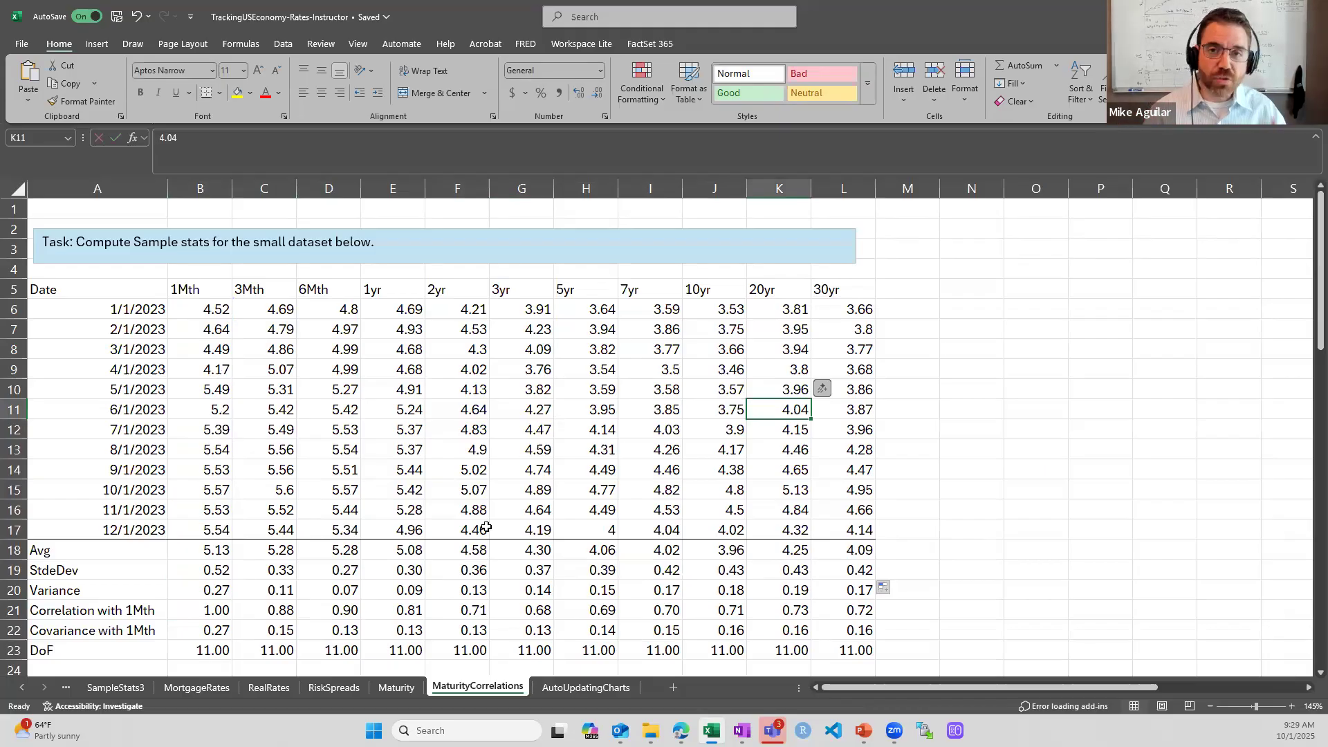
{"action": "double_click", "coordinate": [191, 608]}
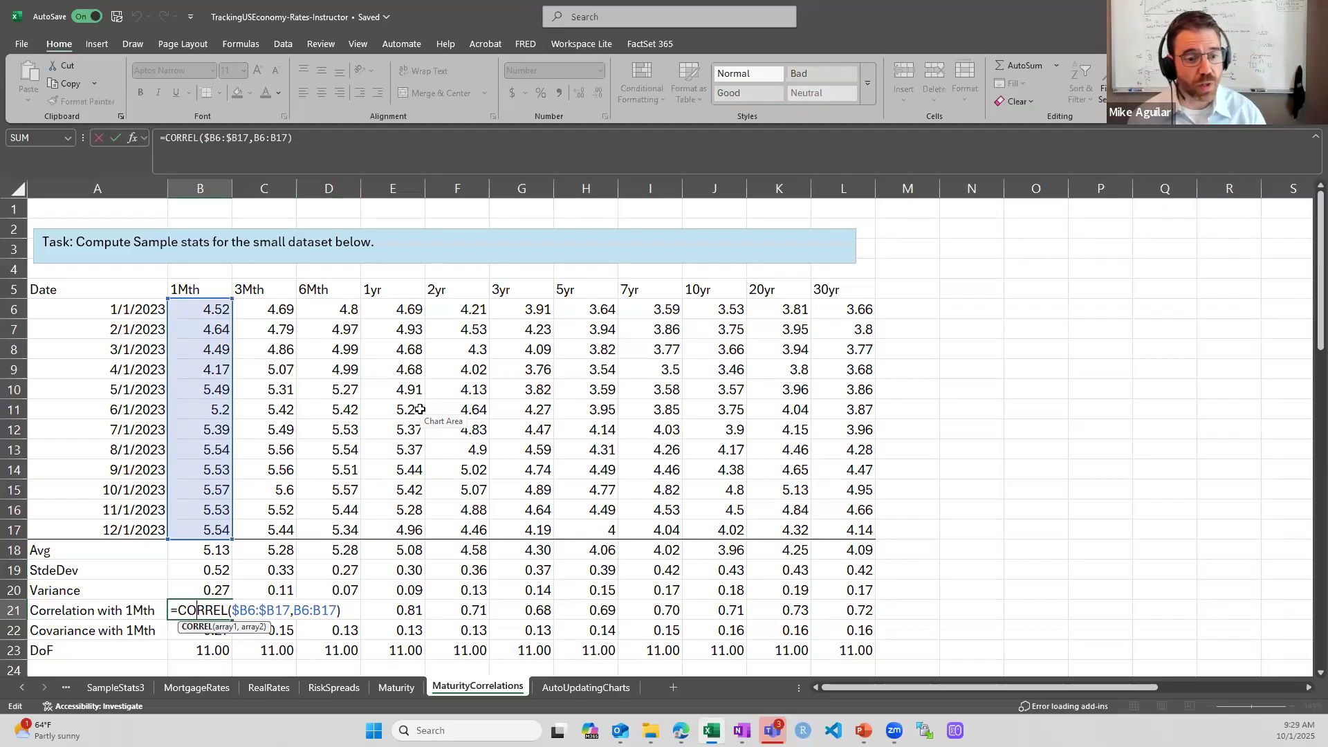
{"action": "key", "text": "ctrl+Return"}
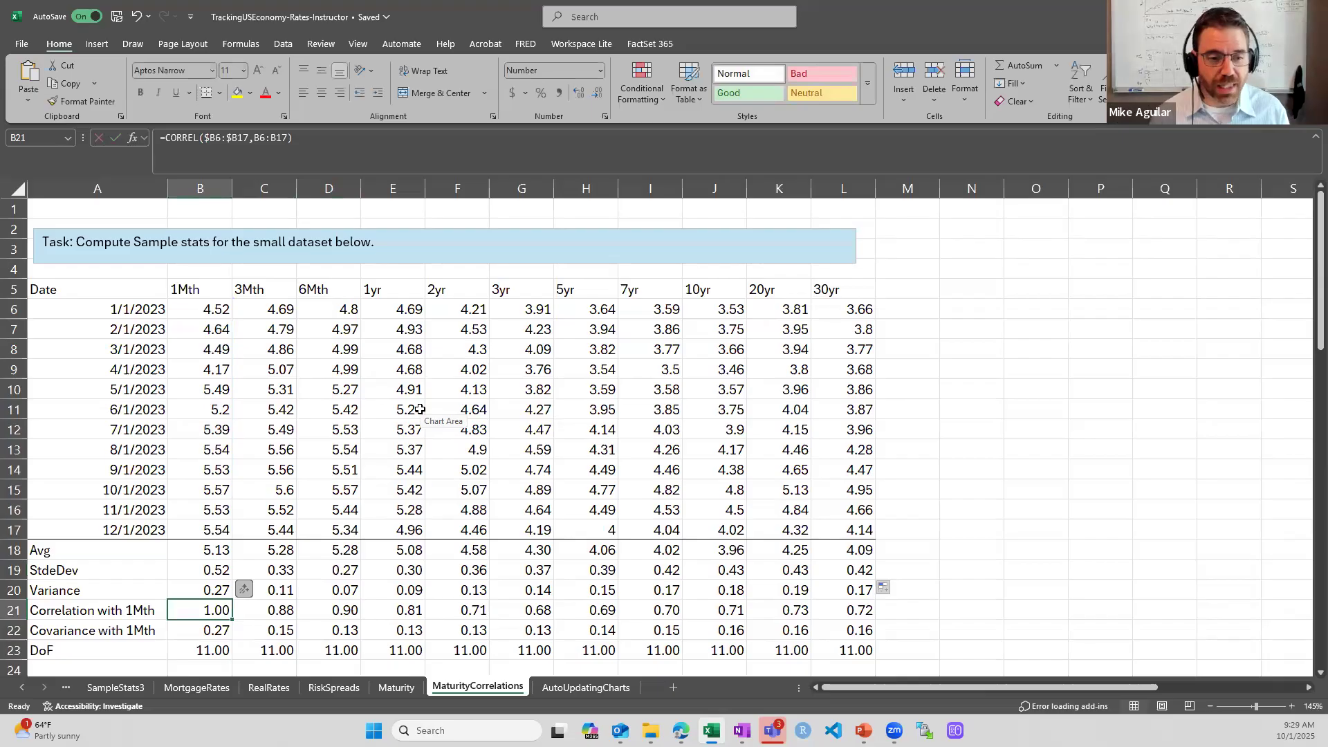
- Inspect the CORREL formulas that compare 1Mth with the 3Mth, 6Mth and 2yr maturities
{"action": "left_click", "coordinate": [281, 610]}
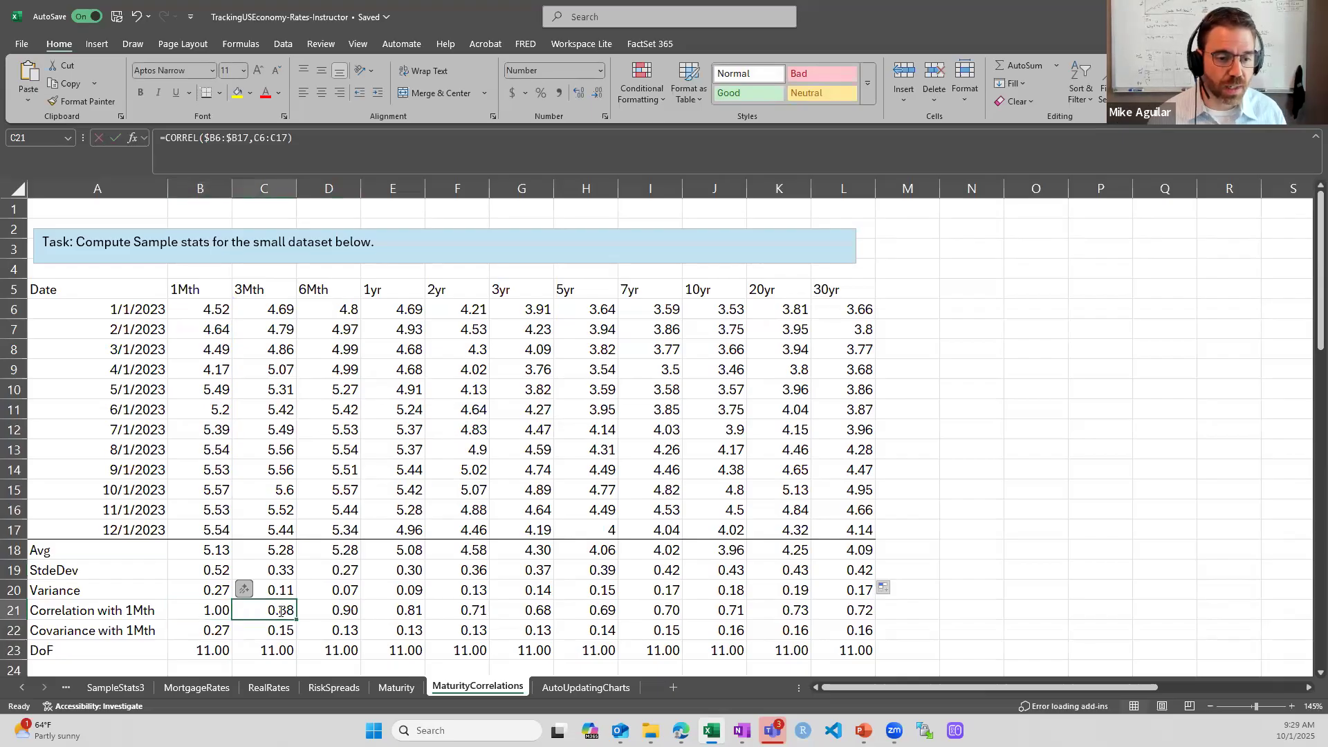
{"action": "double_click", "coordinate": [280, 610]}
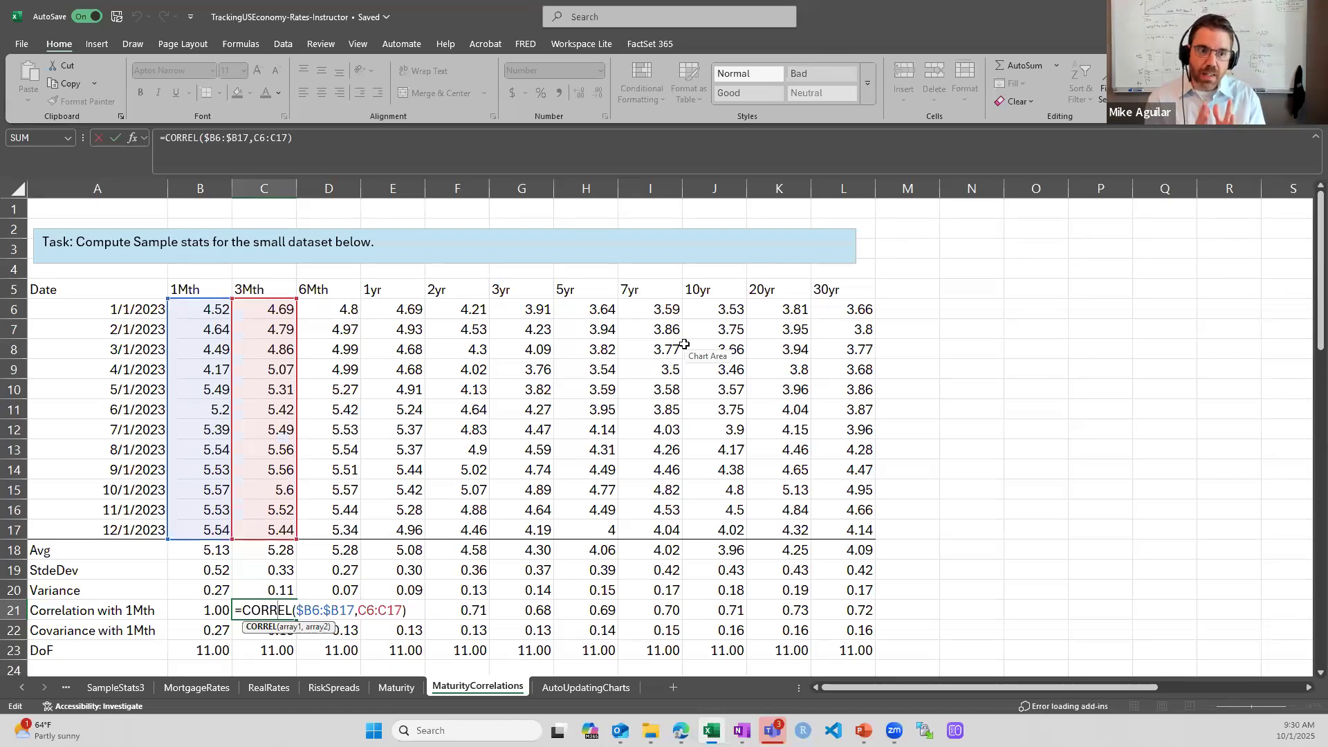
{"action": "key", "text": "ctrl+Return"}
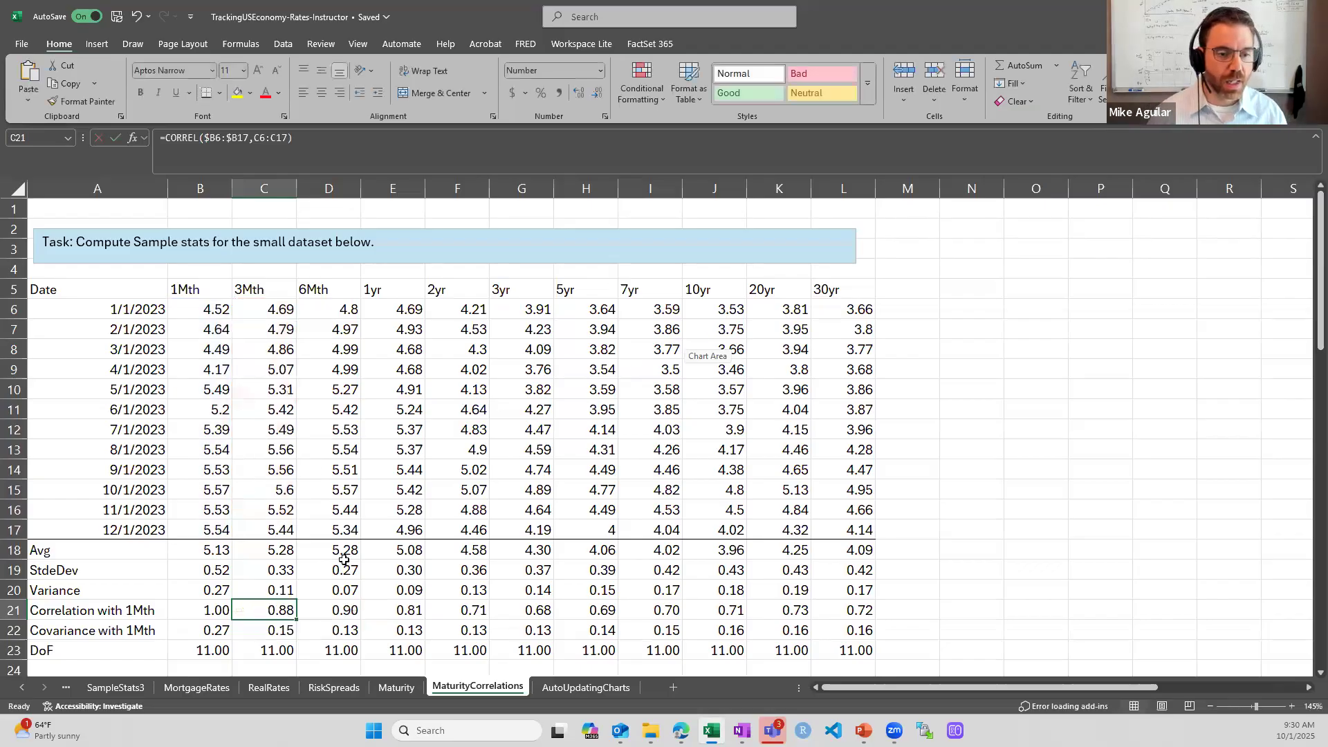
{"action": "double_click", "coordinate": [351, 613]}
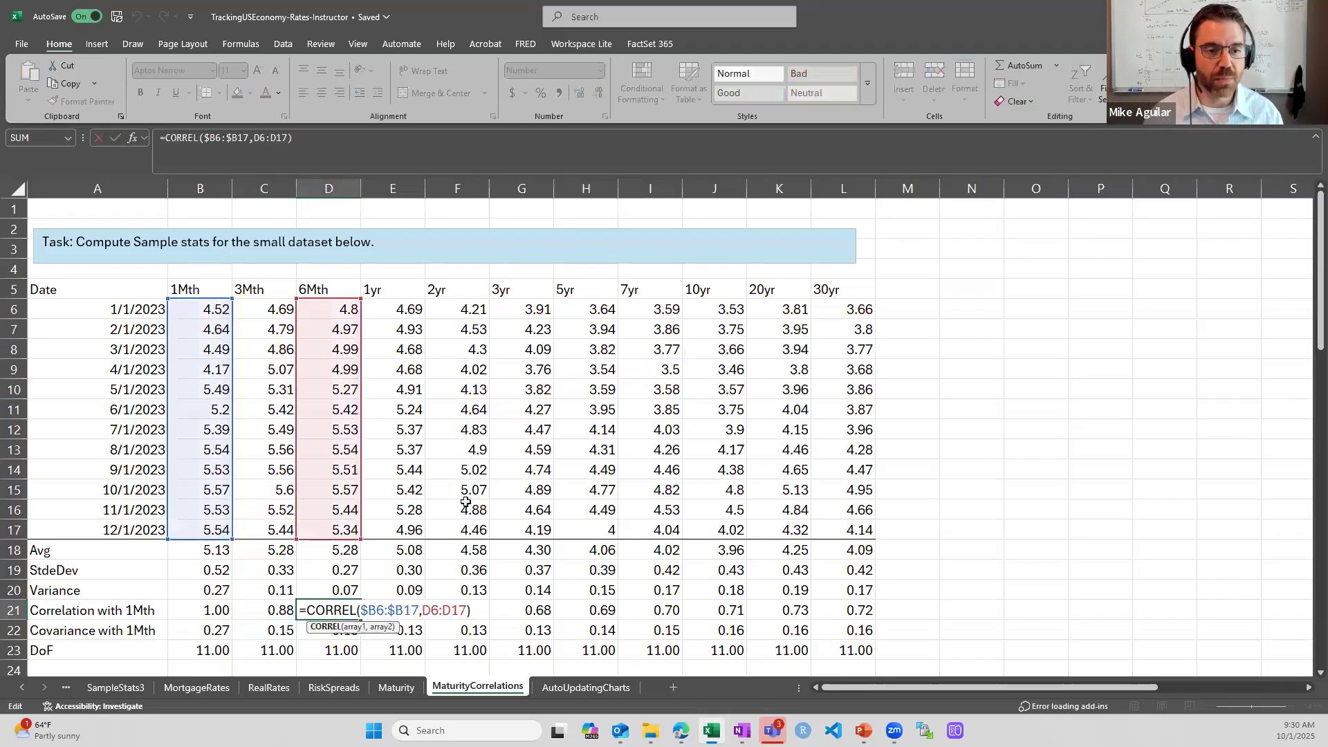
{"action": "key", "text": "Escape"}
{"action": "left_click", "coordinate": [473, 611]}
{"action": "double_click", "coordinate": [472, 612]}
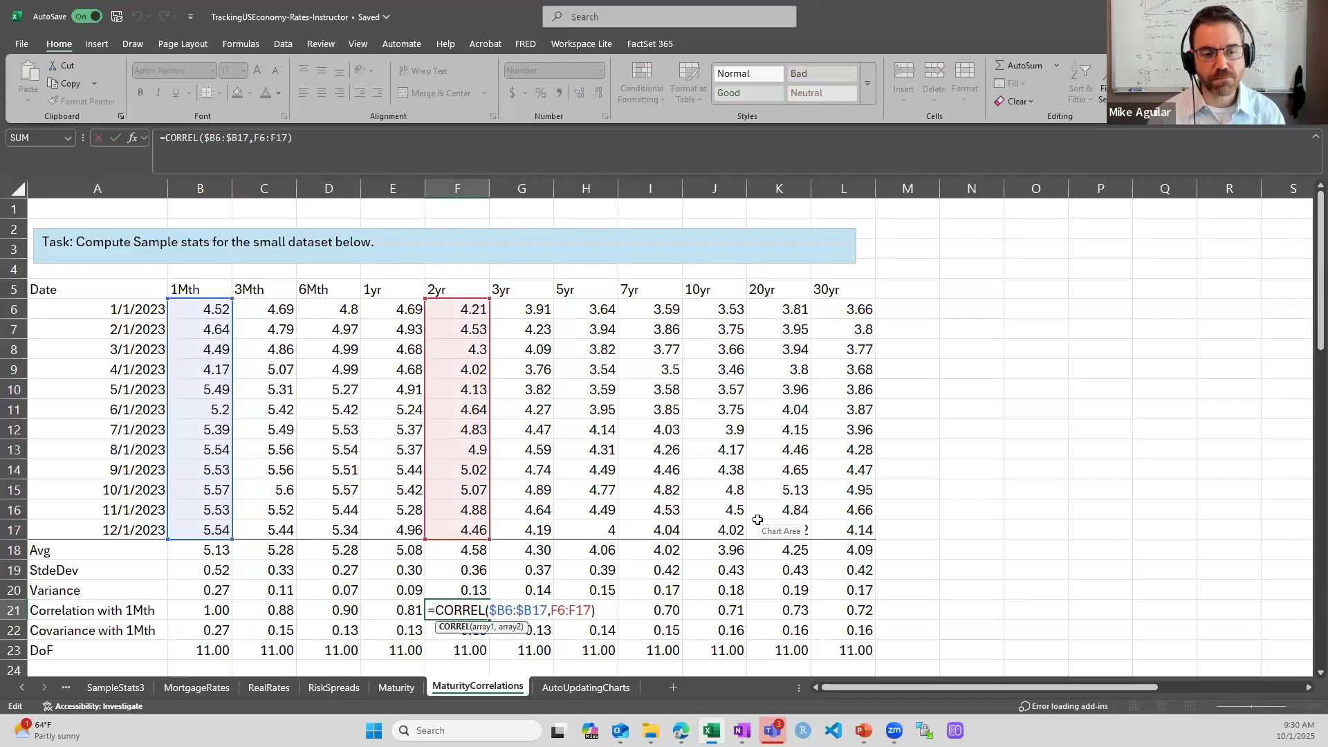
{"action": "key", "text": "ctrl+Return"}
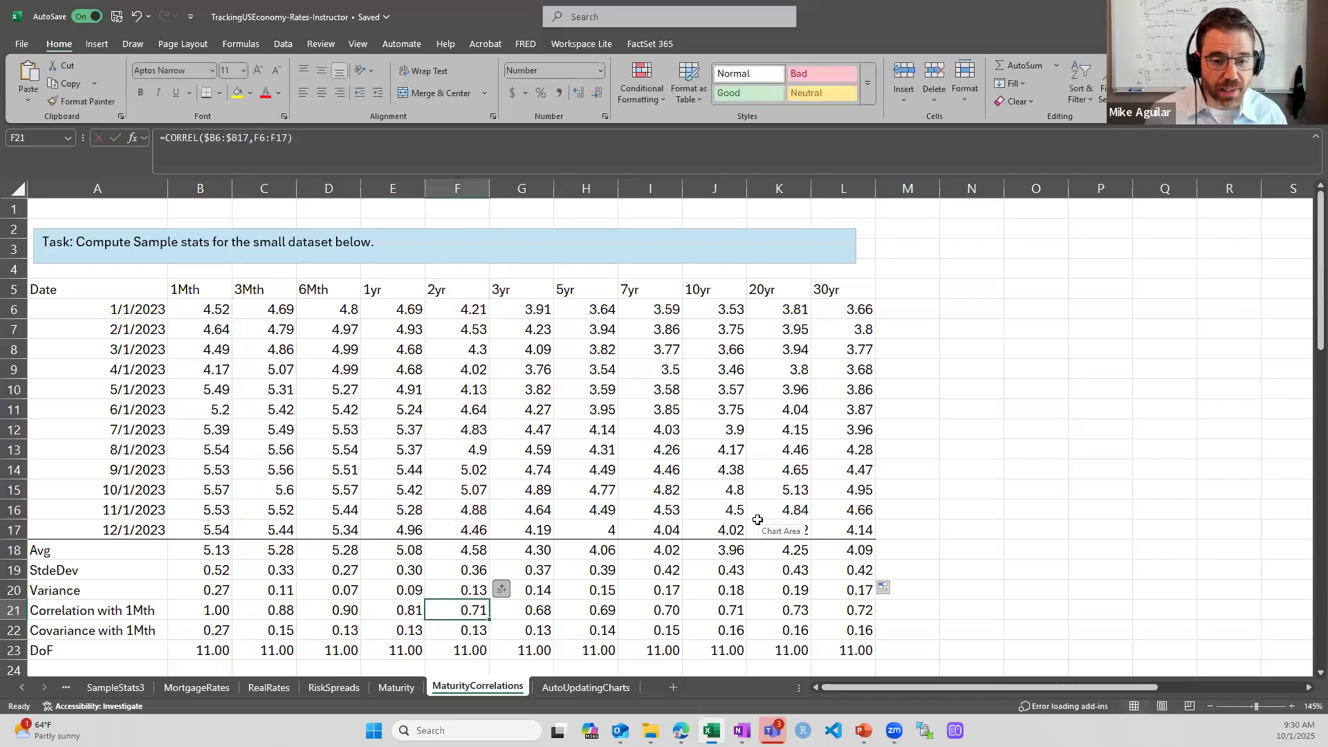
- Go along the correlation row to the 30yr column and inspect its CORREL formula against 1Mth
{"action": "key", "text": "Right"}
{"action": "key", "text": "Right"}
{"action": "key", "text": "Right"}
{"action": "key", "text": "Right"}
{"action": "key", "text": "Right"}
{"action": "key", "text": "Right"}
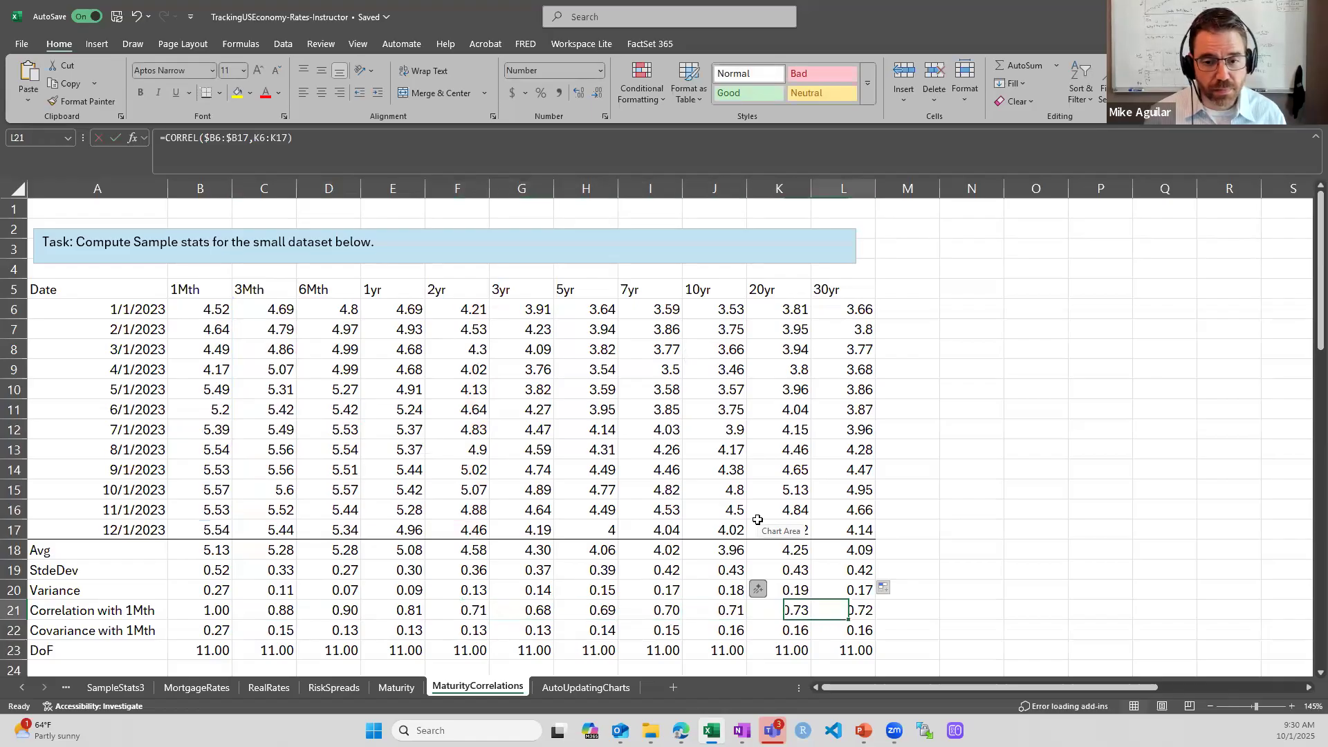
{"action": "double_click", "coordinate": [839, 612]}
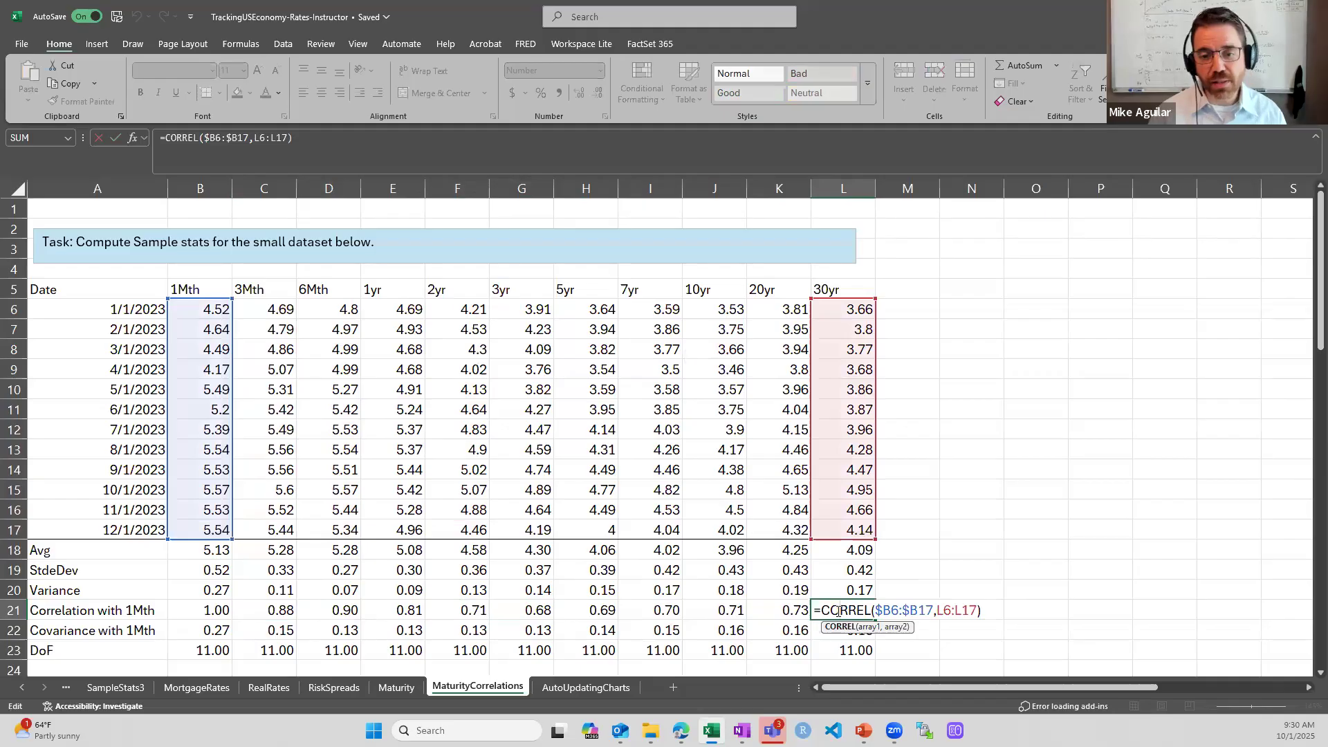
{"action": "key", "text": "ctrl+Return"}
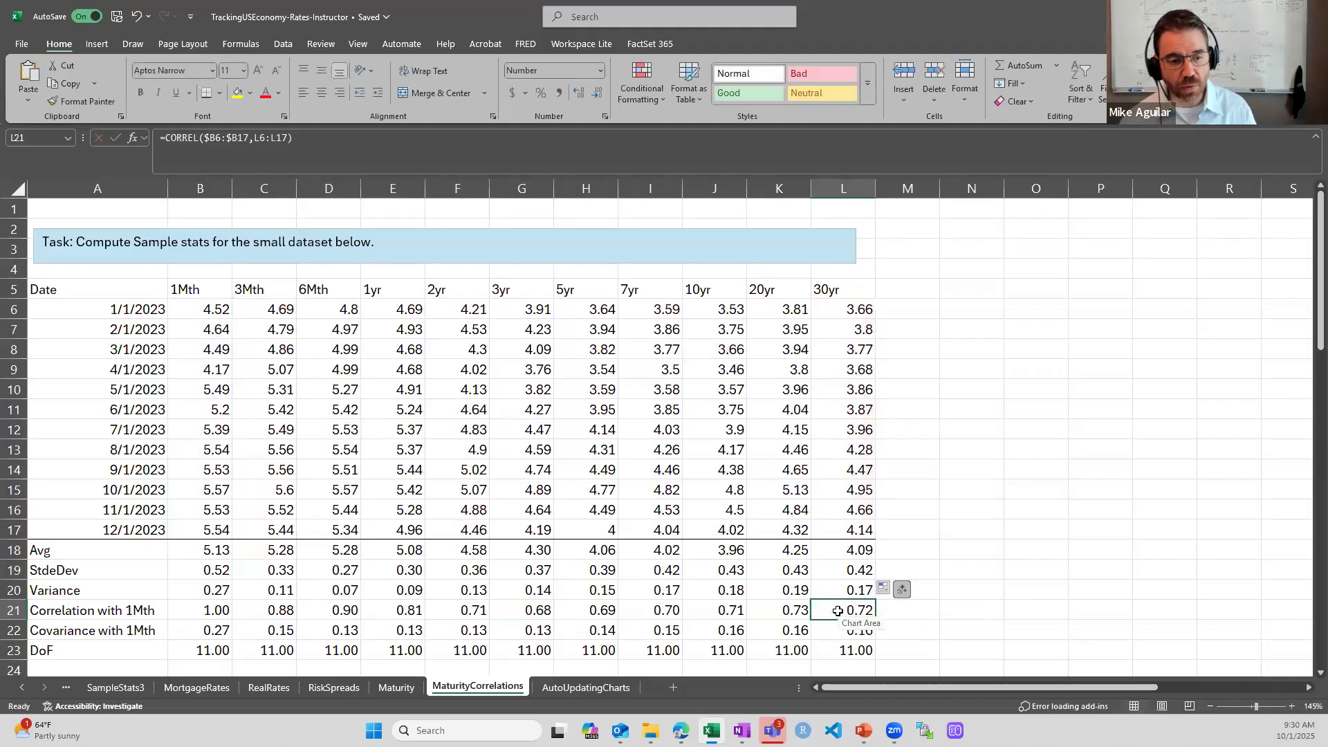
- Compare the correlations with 1Mth cell by cell, from 30yr back to 3Mth and out to 30yr again
{"action": "key", "text": "Left"}
{"action": "key", "text": "Left"}
{"action": "key", "text": "Left"}
{"action": "key", "text": "Left"}
{"action": "key", "text": "Left"}
{"action": "key", "text": "Left"}
{"action": "key", "text": "Left"}
{"action": "key", "text": "Left"}
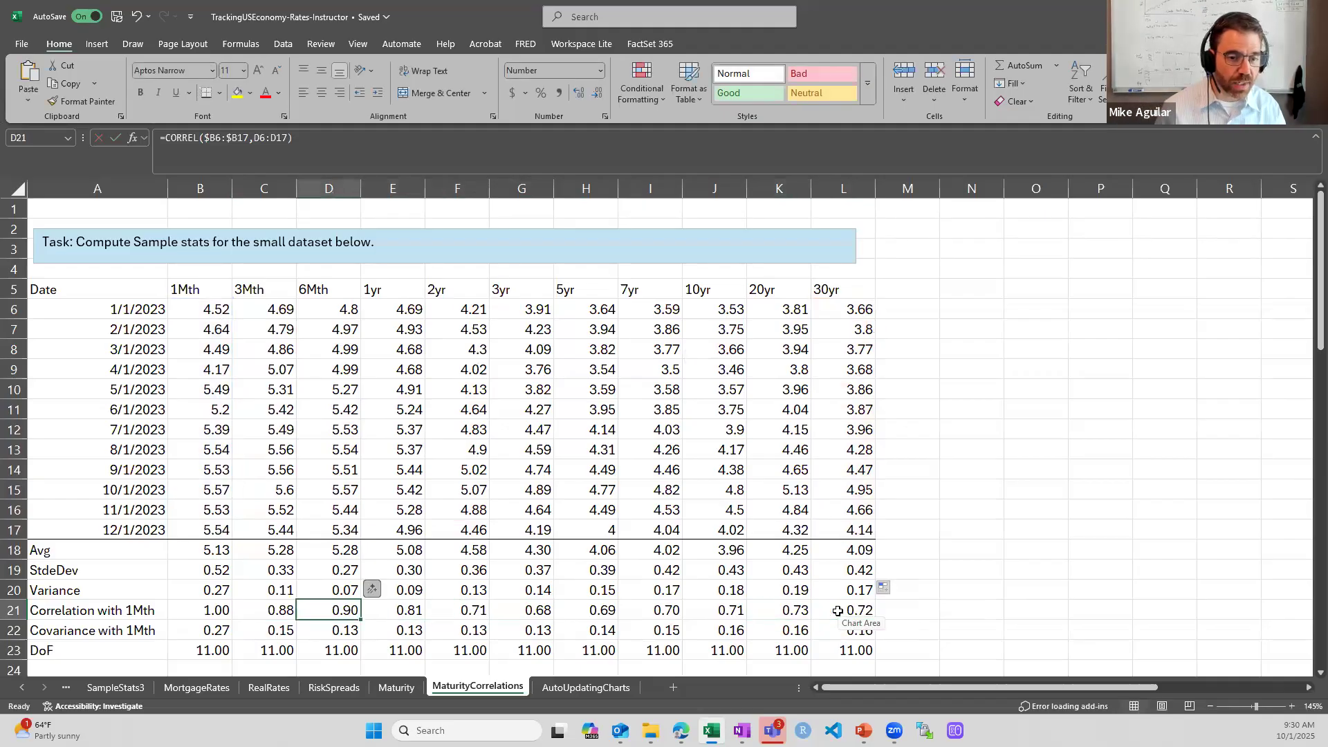
{"action": "key", "text": "Left"}
{"action": "key", "text": "Right"}
{"action": "key", "text": "Right"}
{"action": "key", "text": "Right"}
{"action": "key", "text": "Right"}
{"action": "key", "text": "Right"}
{"action": "key", "text": "Right"}
{"action": "key", "text": "Right"}
{"action": "key", "text": "Right"}
{"action": "key", "text": "Right"}
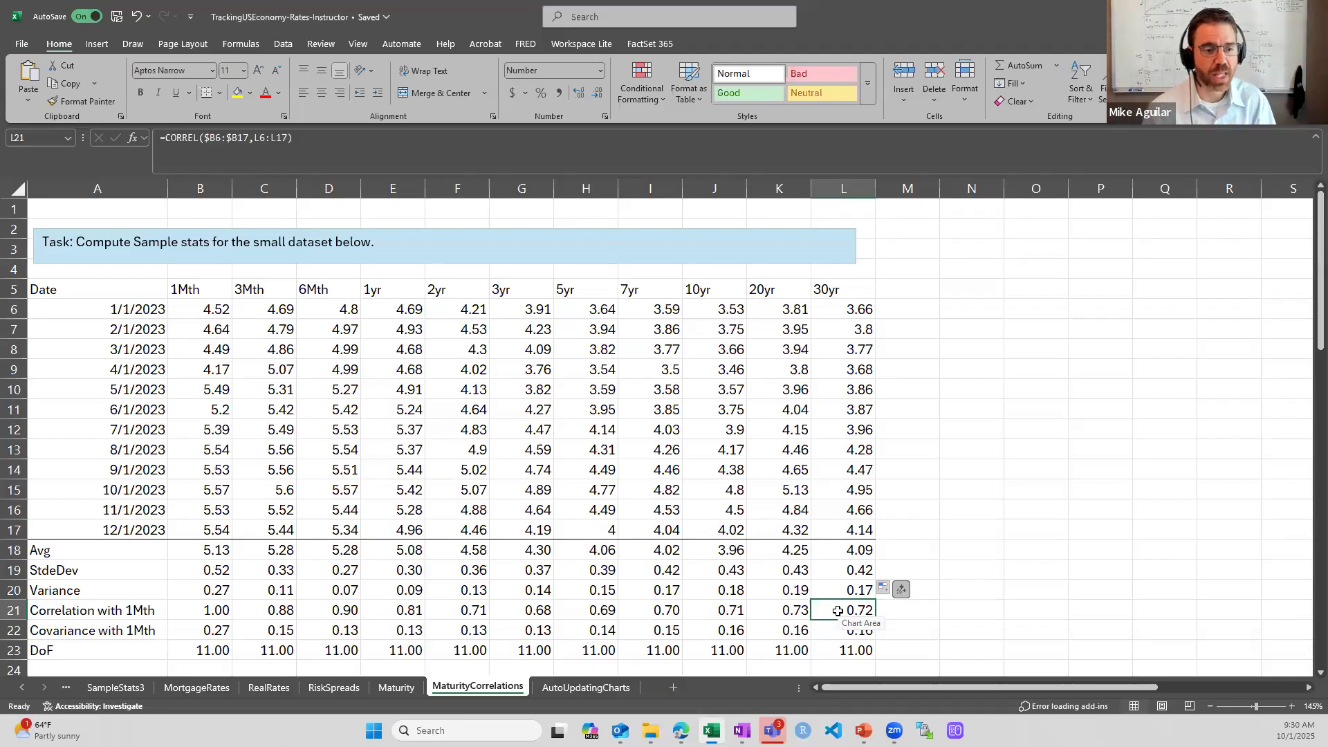
- Inspect the sample covariance formula for the 1Mth maturity in B22
{"action": "double_click", "coordinate": [215, 632]}
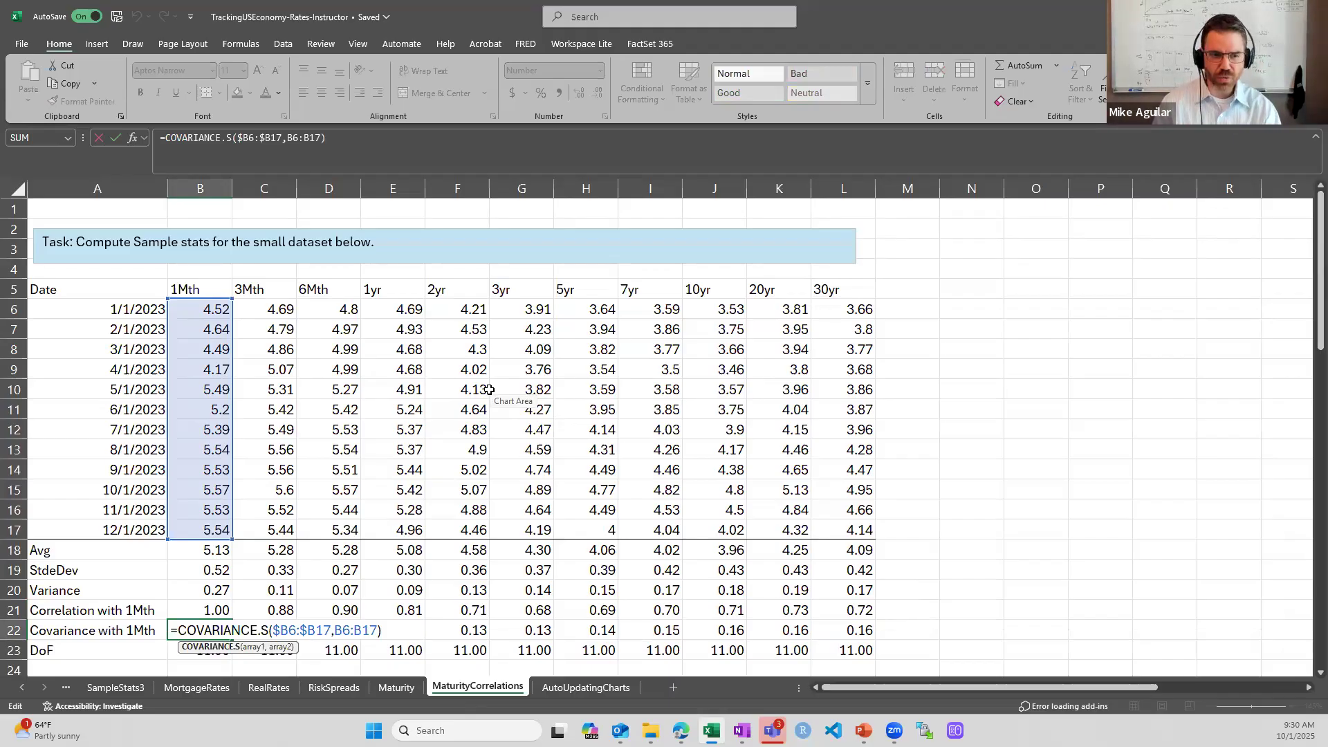
{"action": "key", "text": "ctrl+Return"}
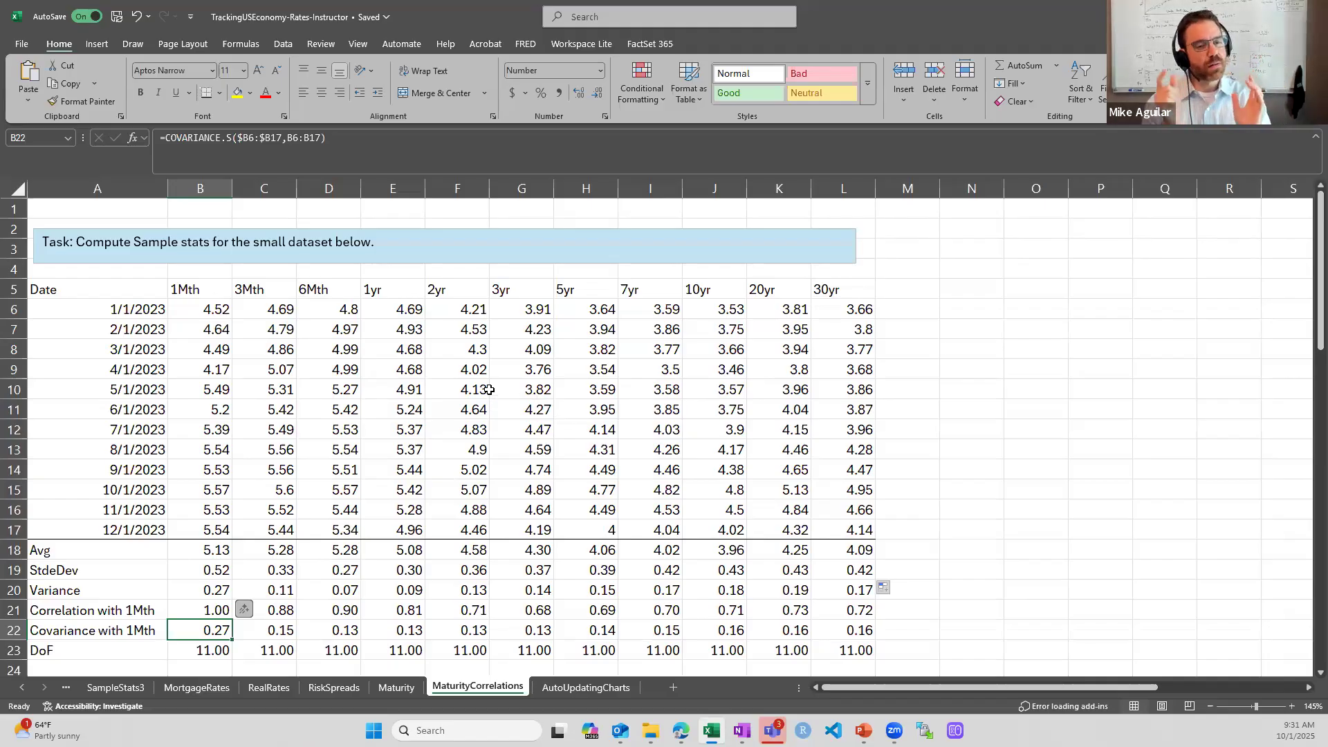
- Compare the 1Mth sample variance in B20 with the covariance of 1Mth with itself in B22
{"action": "key", "text": "Up"}
{"action": "key", "text": "Up"}
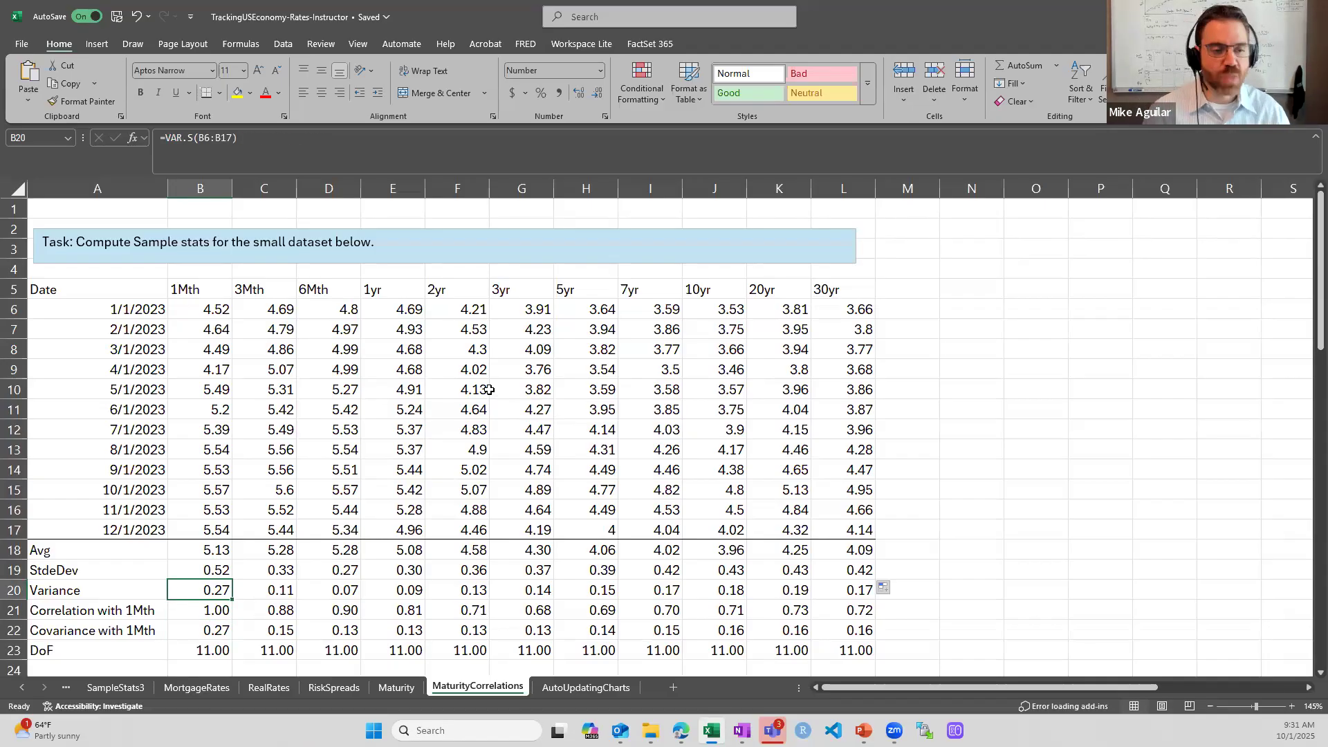
{"action": "key", "text": "Down"}
{"action": "key", "text": "Down"}
- Inspect the COVARIANCE.S formula between 1Mth and 6Mth in D22
{"action": "key", "text": "Right"}
{"action": "key", "text": "Right"}
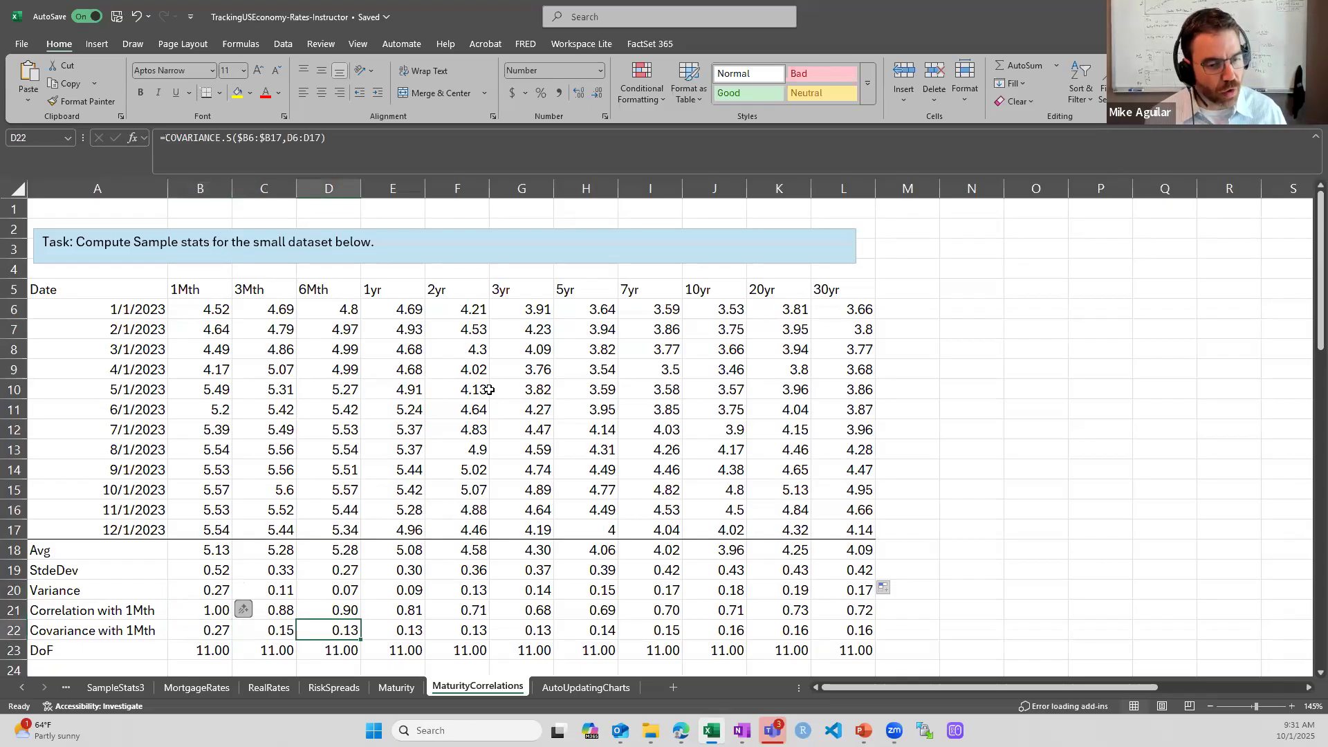
{"action": "double_click", "coordinate": [343, 631]}
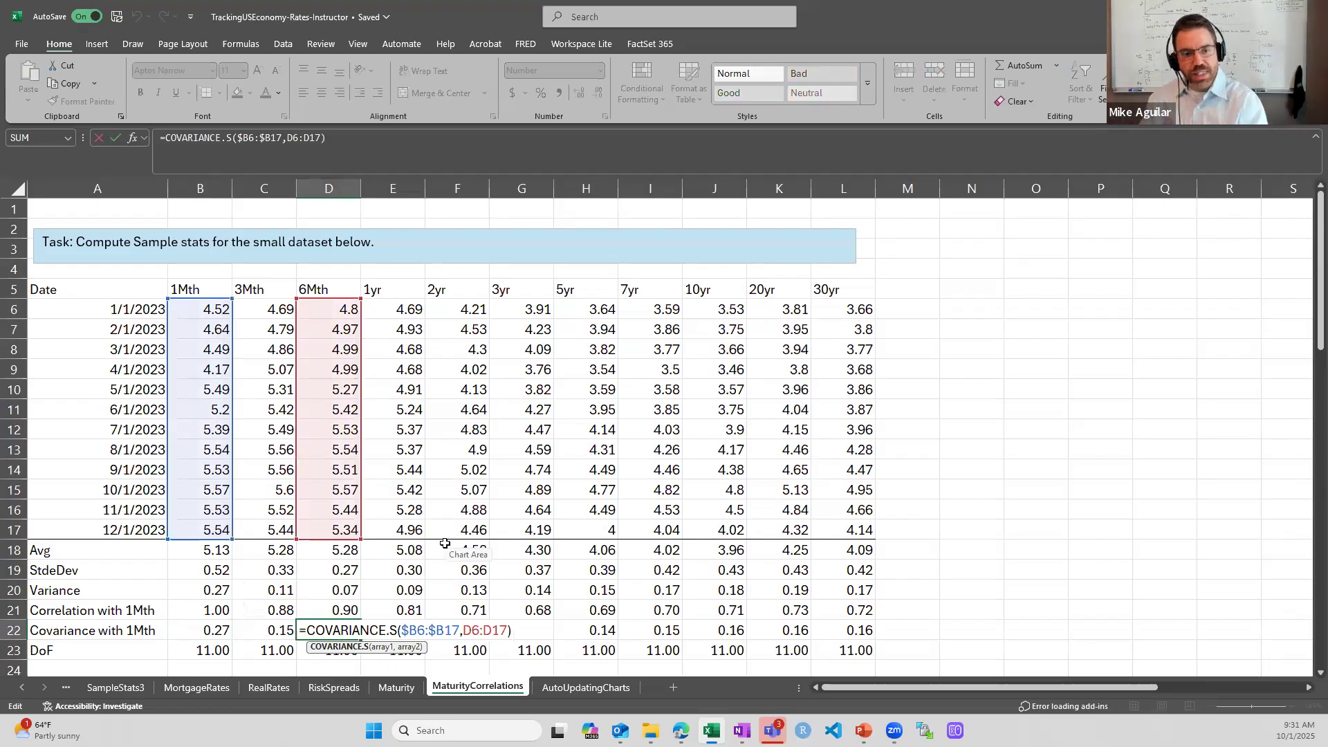
- Go along the covariance row to the 30yr column and check its formula in L22
{"action": "key", "text": "Tab"}
{"action": "key", "text": "Tab"}
{"action": "key", "text": "Tab"}
{"action": "key", "text": "Tab"}
{"action": "key", "text": "Tab"}
{"action": "key", "text": "Tab"}
{"action": "key", "text": "Tab"}
{"action": "key", "text": "Tab"}
{"action": "key", "text": "Tab"}
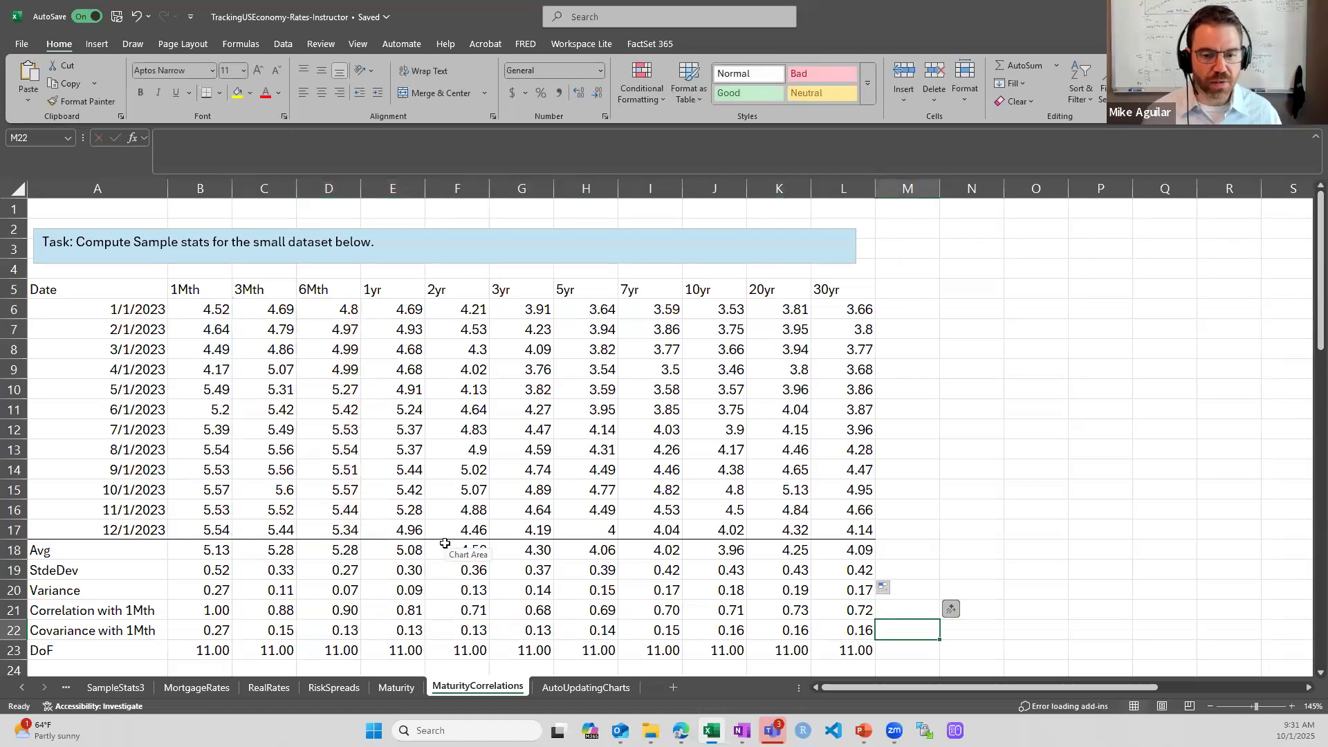
{"action": "key", "text": "Left"}
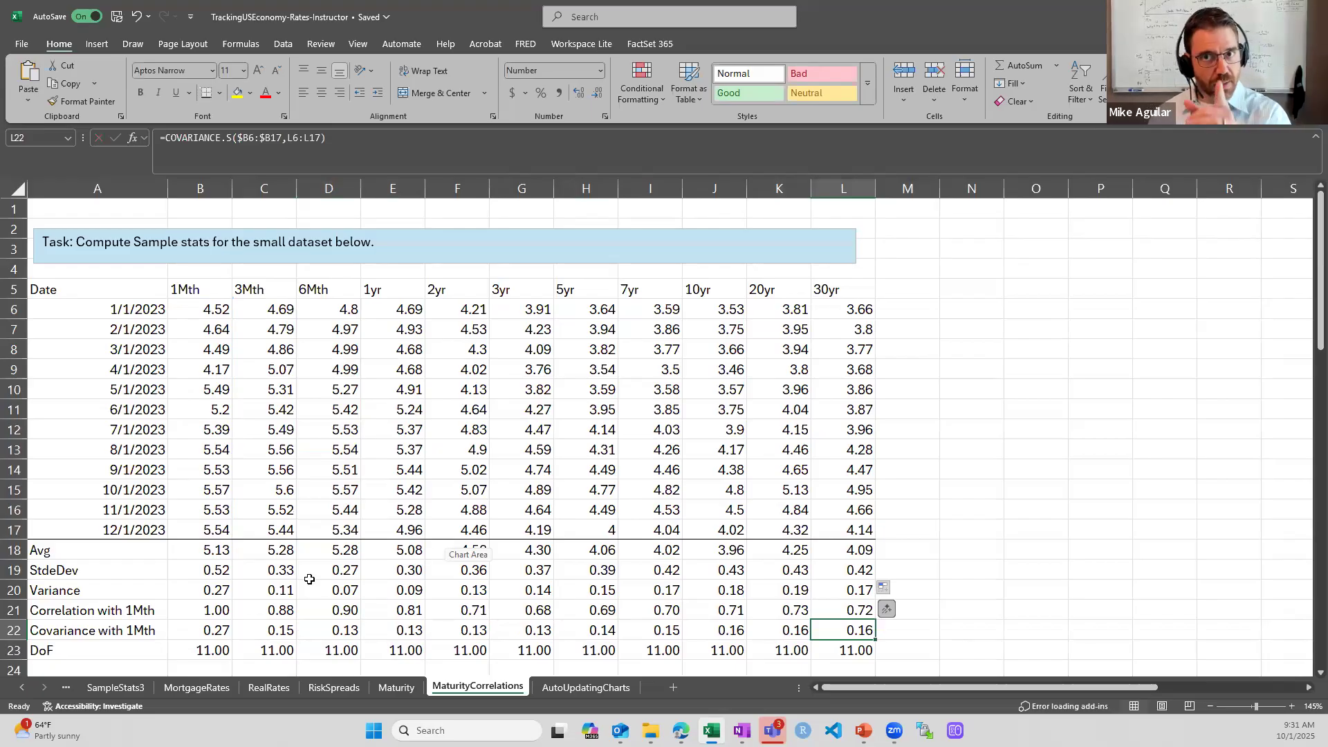
- Inspect the degrees-of-freedom formula for the 1Mth series in B23
{"action": "left_click", "coordinate": [216, 651]}
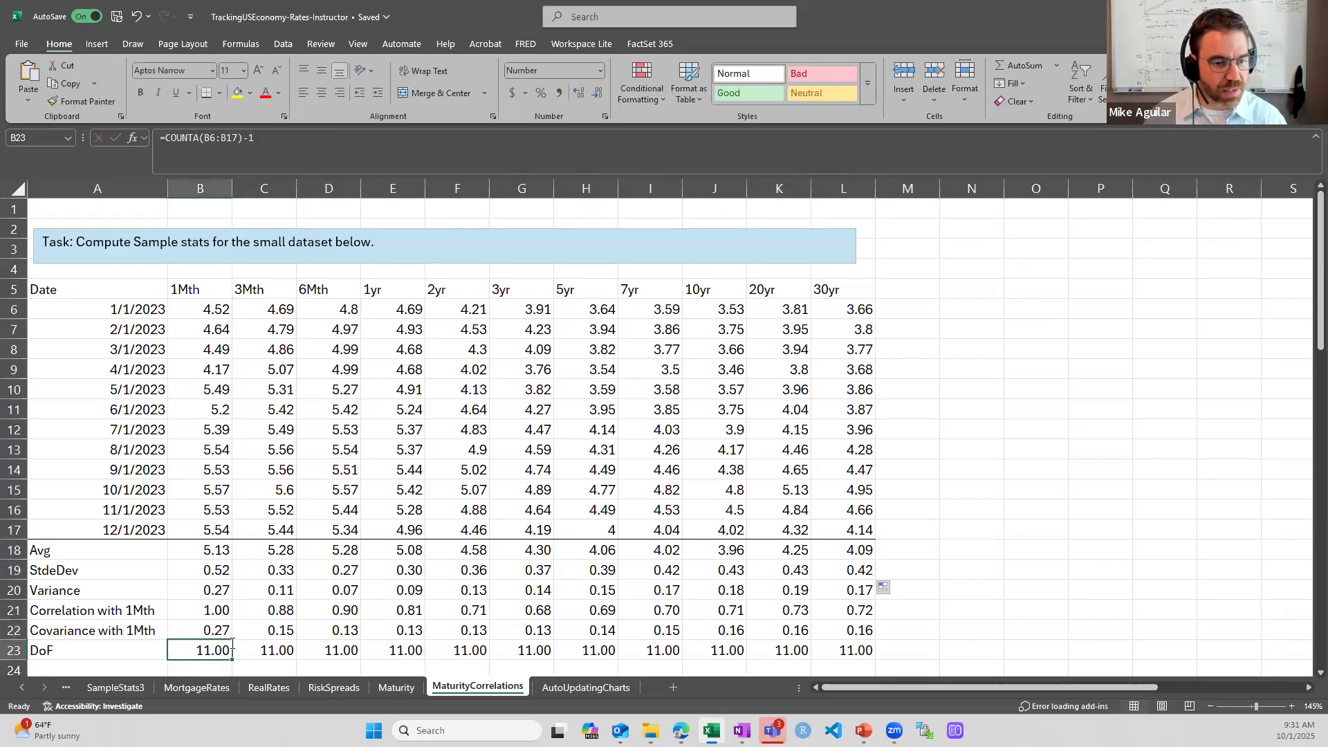
{"action": "key", "text": "F2"}
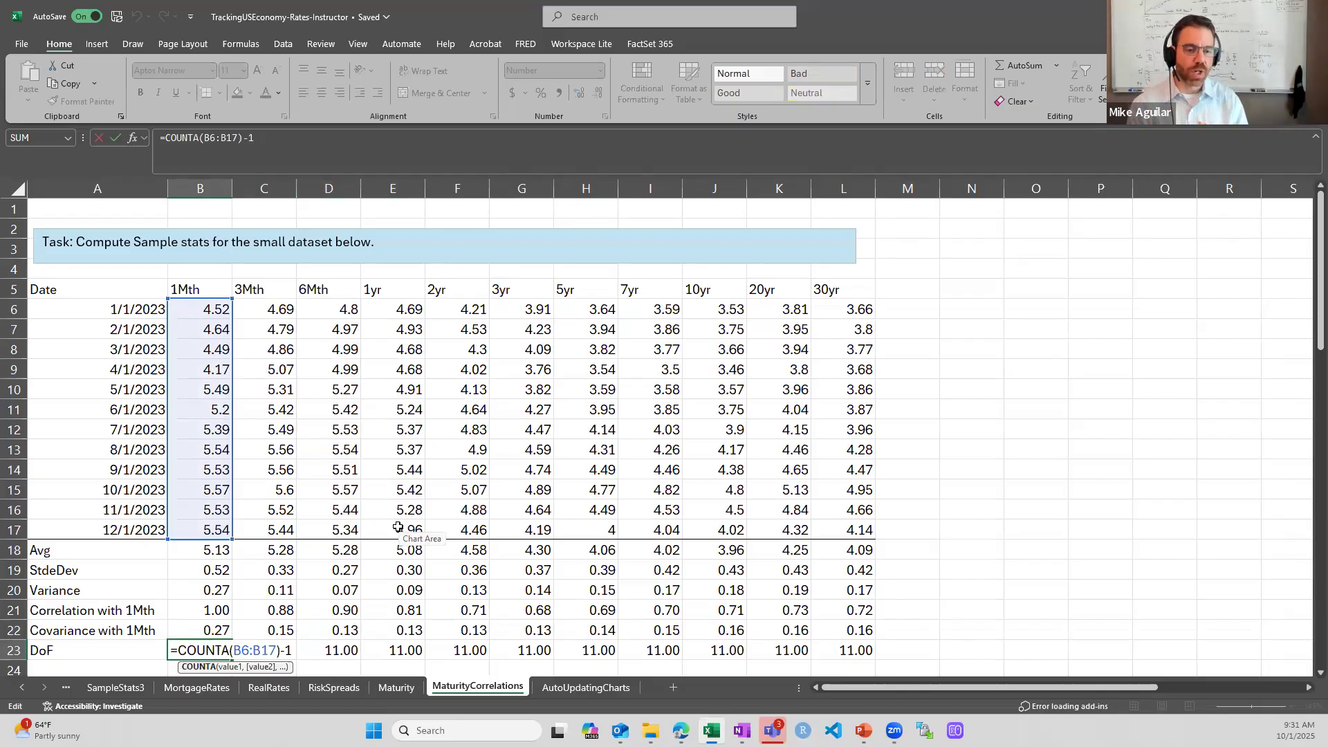
{"action": "key", "text": "Escape"}
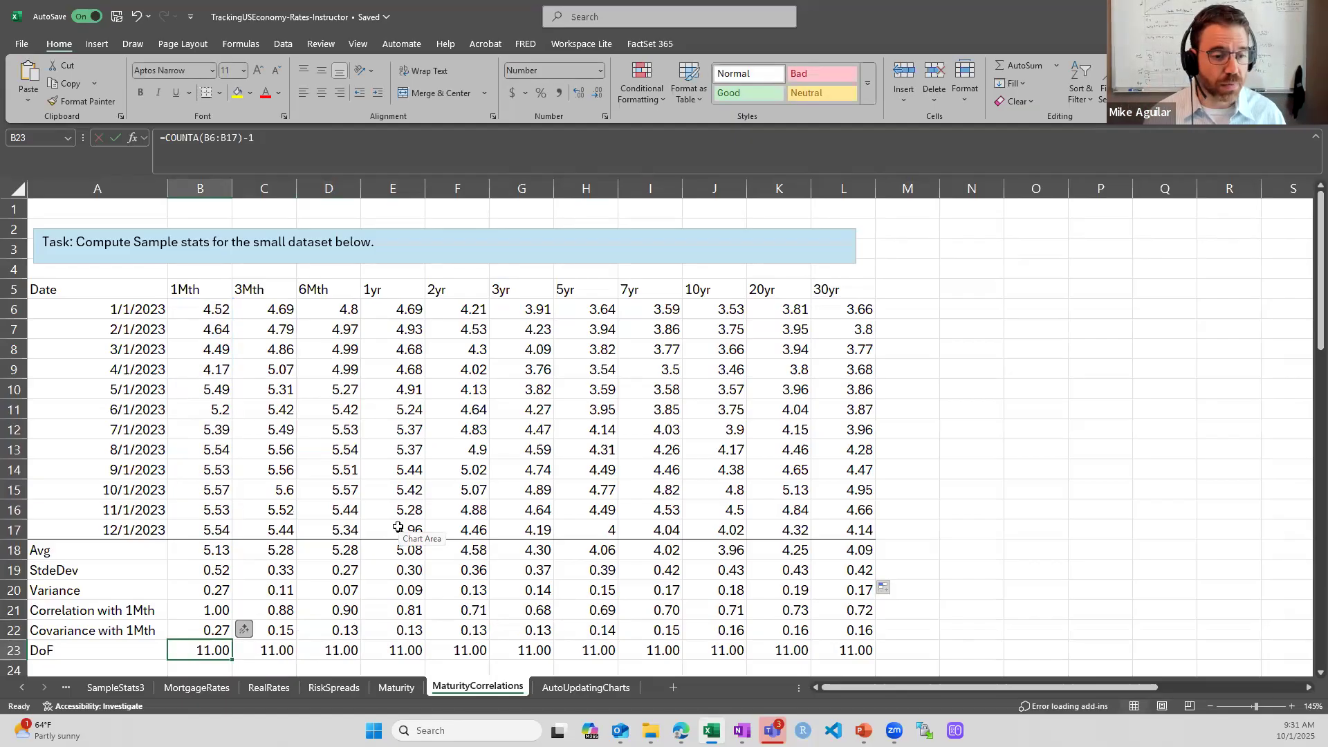
- Review the task for standardizing each series and check the 1Mth average and standard deviation it relies on
{"action": "scroll", "coordinate": [398, 527], "scroll_direction": "down", "scroll_amount": 2}
{"action": "scroll", "coordinate": [397, 527], "scroll_direction": "down", "scroll_amount": 3}
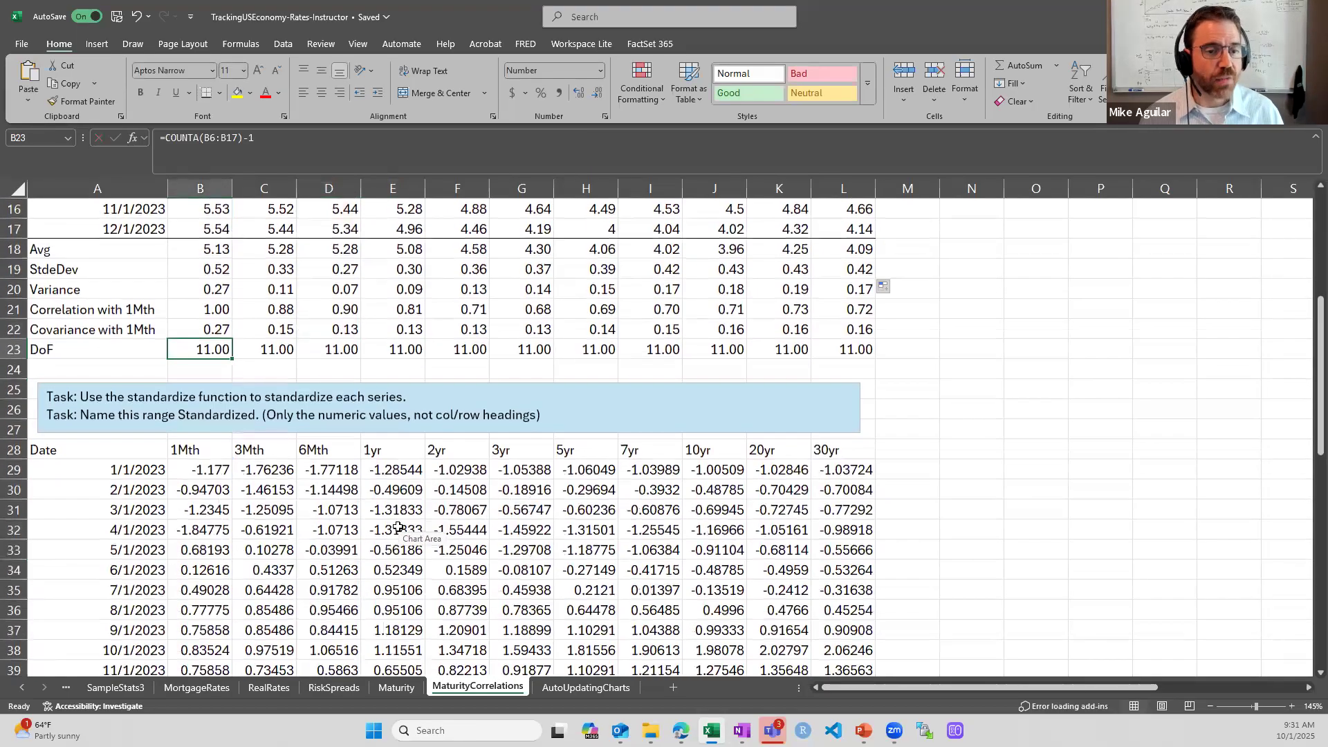
{"action": "scroll", "coordinate": [398, 527], "scroll_direction": "down", "scroll_amount": 1}
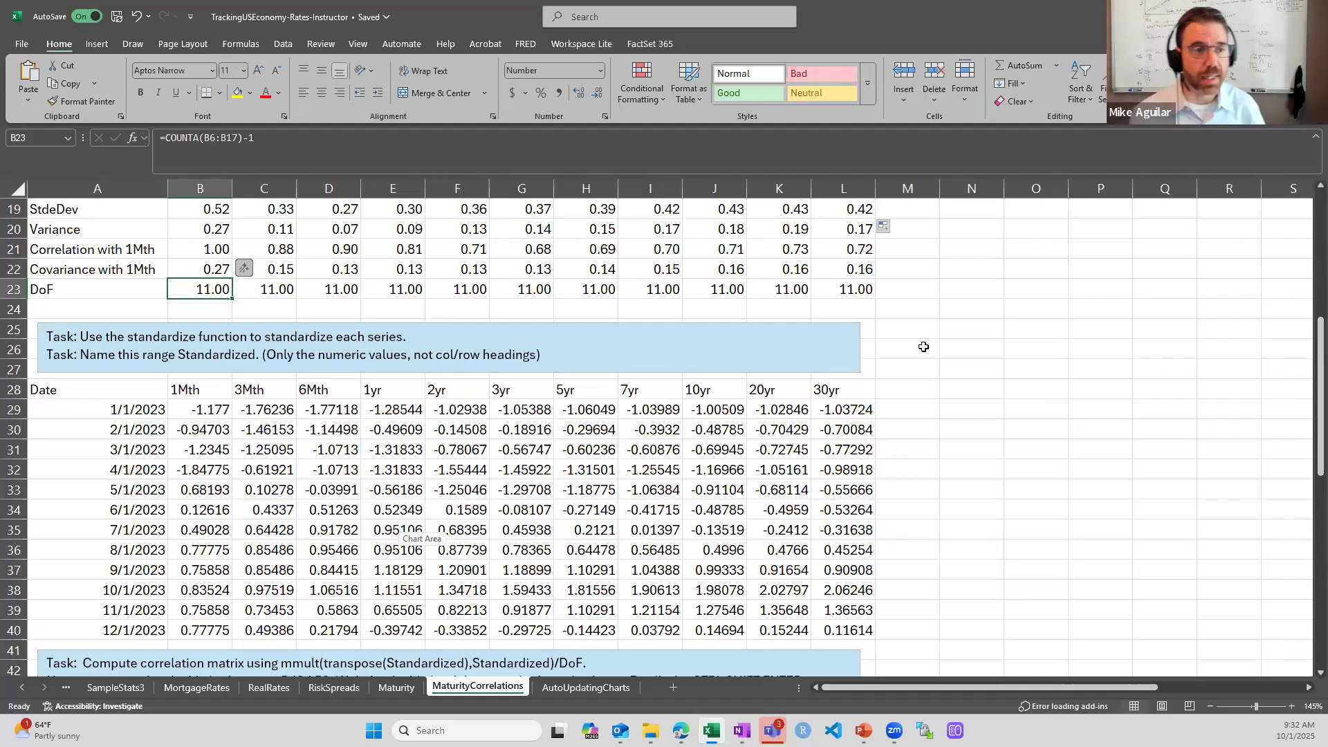
{"action": "scroll", "coordinate": [201, 260], "scroll_direction": "up", "scroll_amount": 1}
{"action": "left_click", "coordinate": [201, 249]}
{"action": "left_click", "coordinate": [200, 269]}
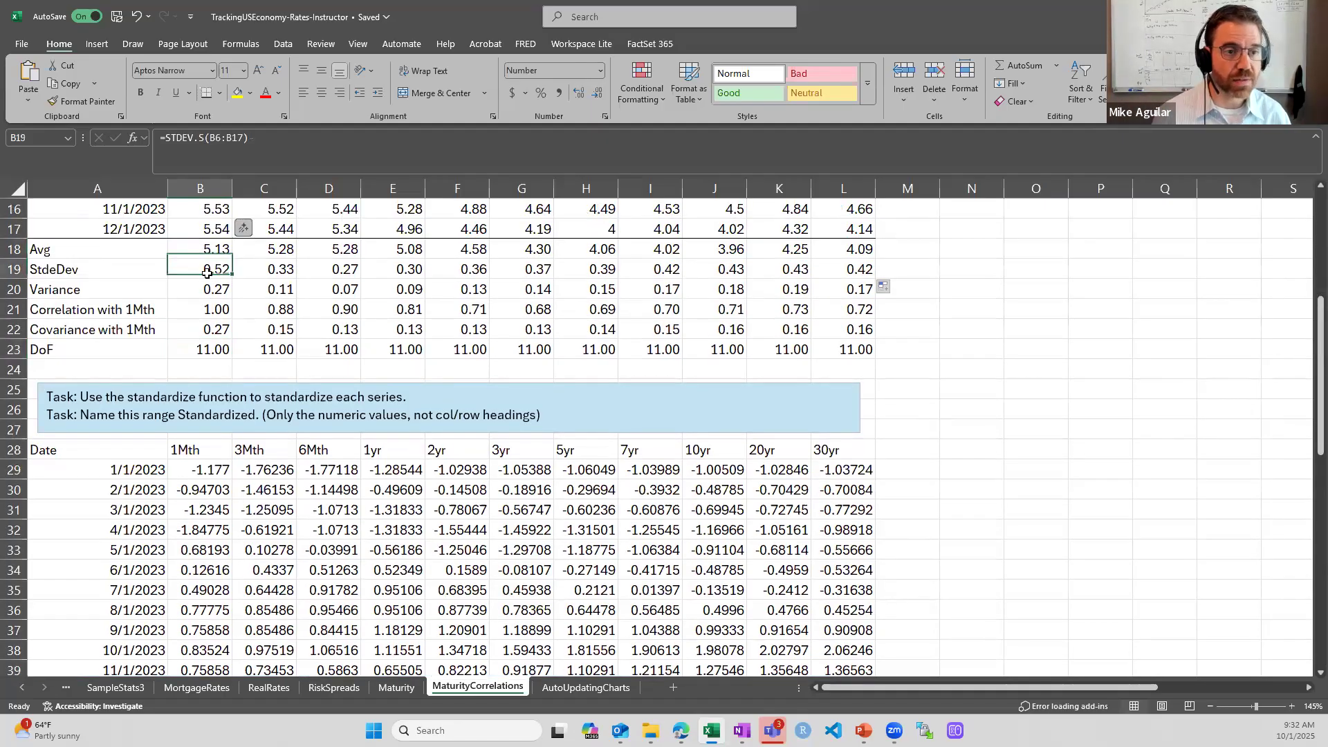
- Inspect the STANDARDIZE formula in B29, tracing its value, mean and standard deviation arguments to B6, B18 and B19
{"action": "double_click", "coordinate": [214, 470]}
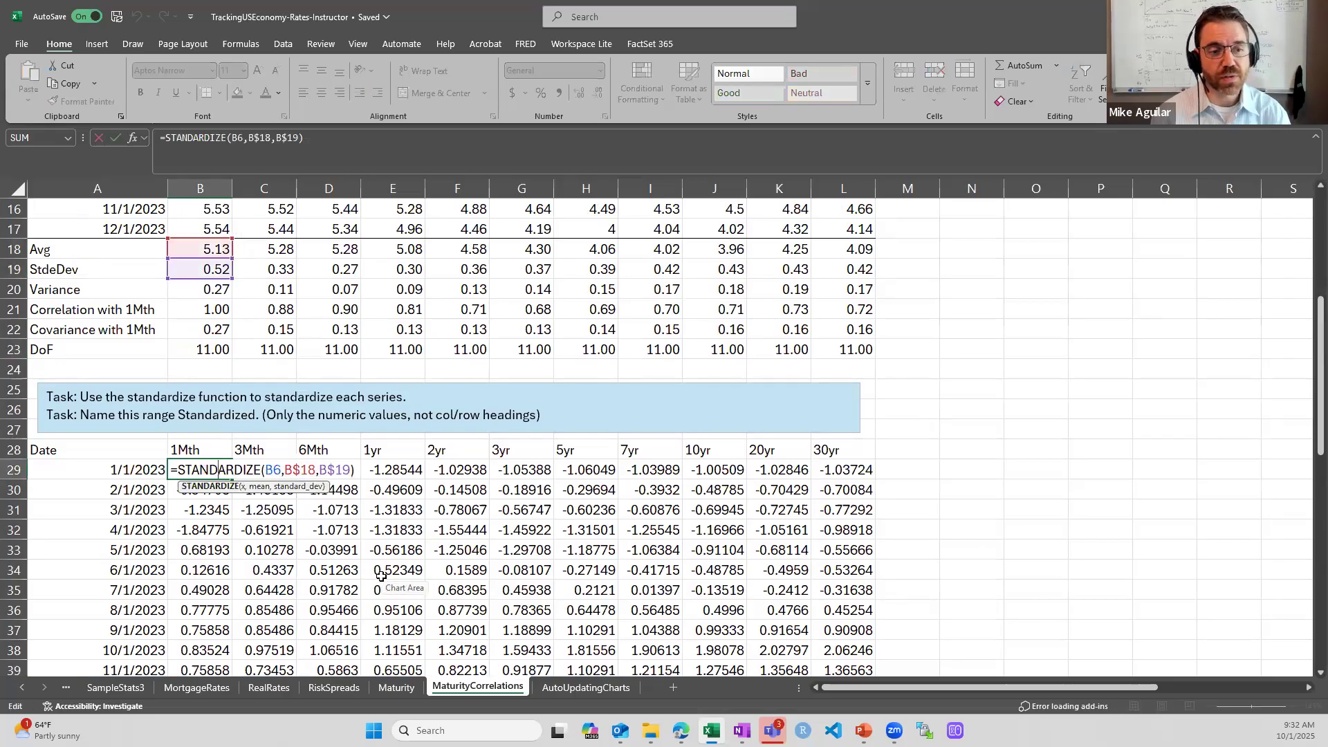
{"action": "left_click", "coordinate": [272, 471]}
{"action": "scroll", "coordinate": [280, 496], "scroll_direction": "up", "scroll_amount": 5}
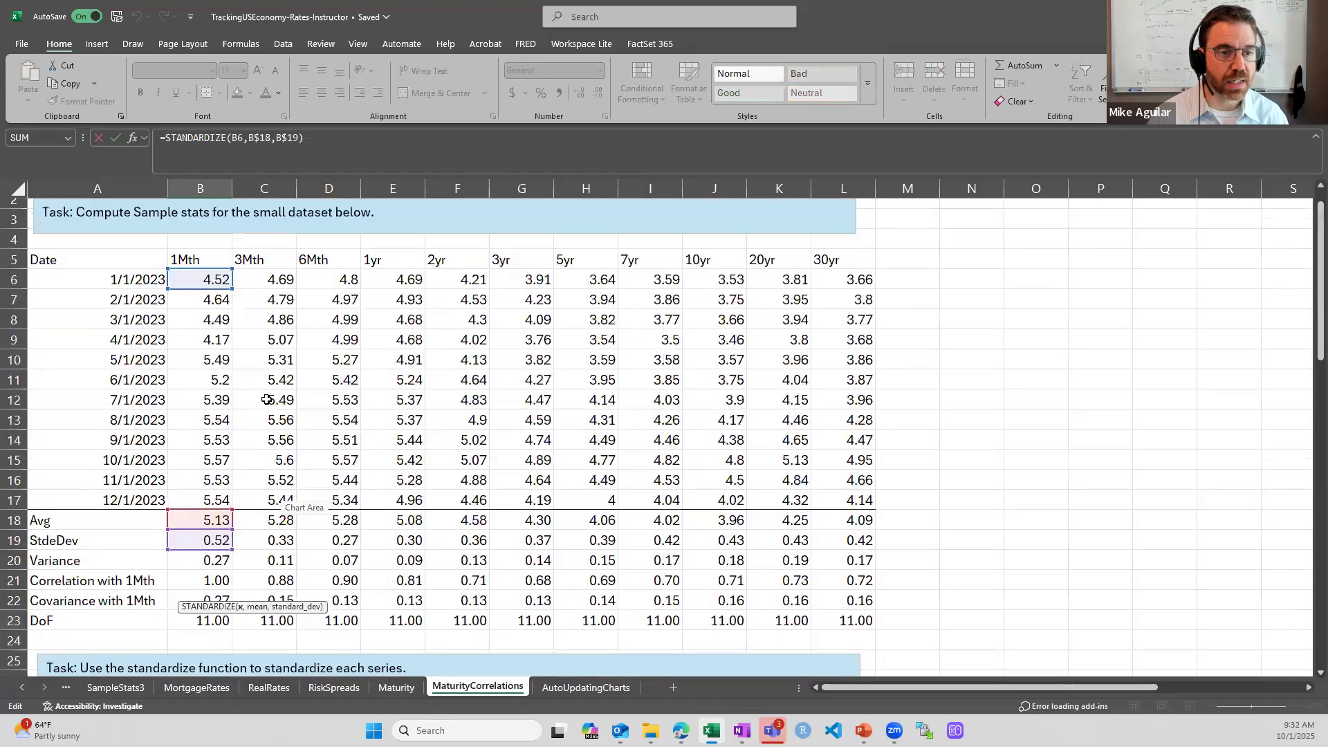
{"action": "scroll", "coordinate": [254, 369], "scroll_direction": "down", "scroll_amount": 4}
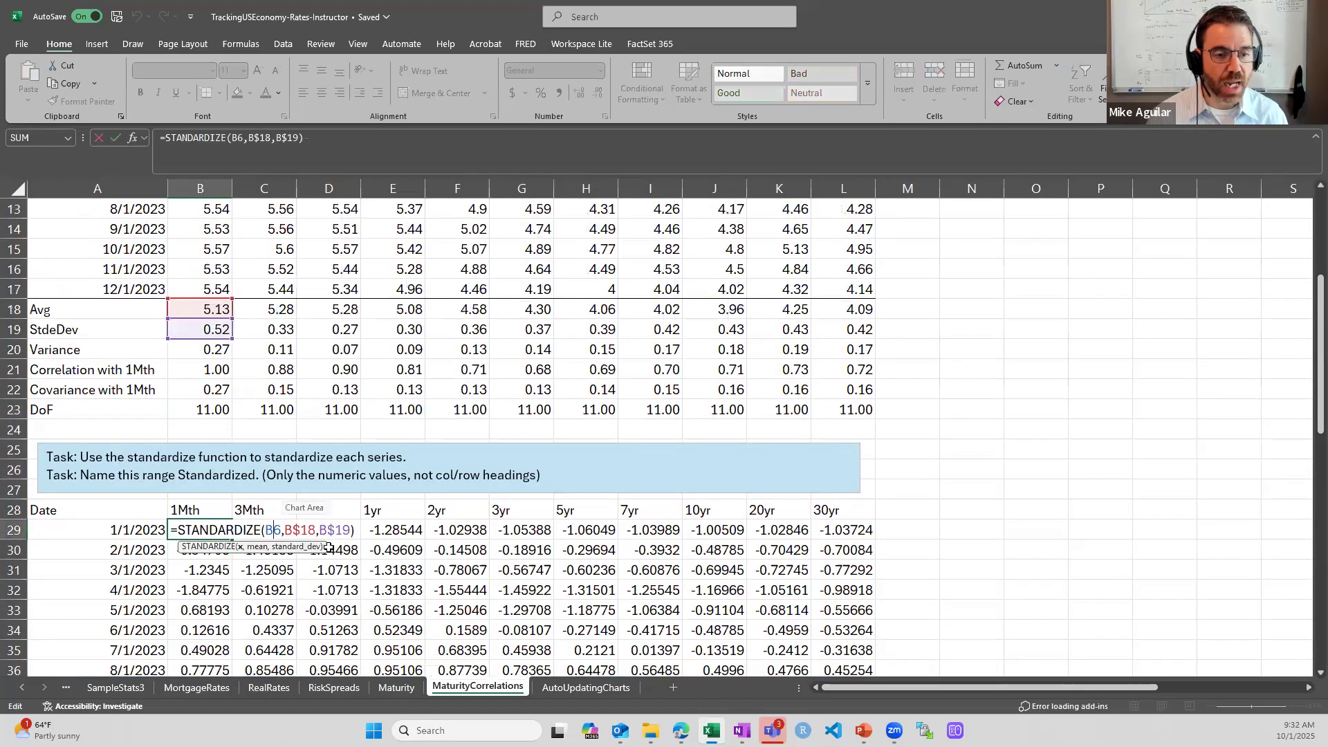
{"action": "left_click", "coordinate": [307, 530]}
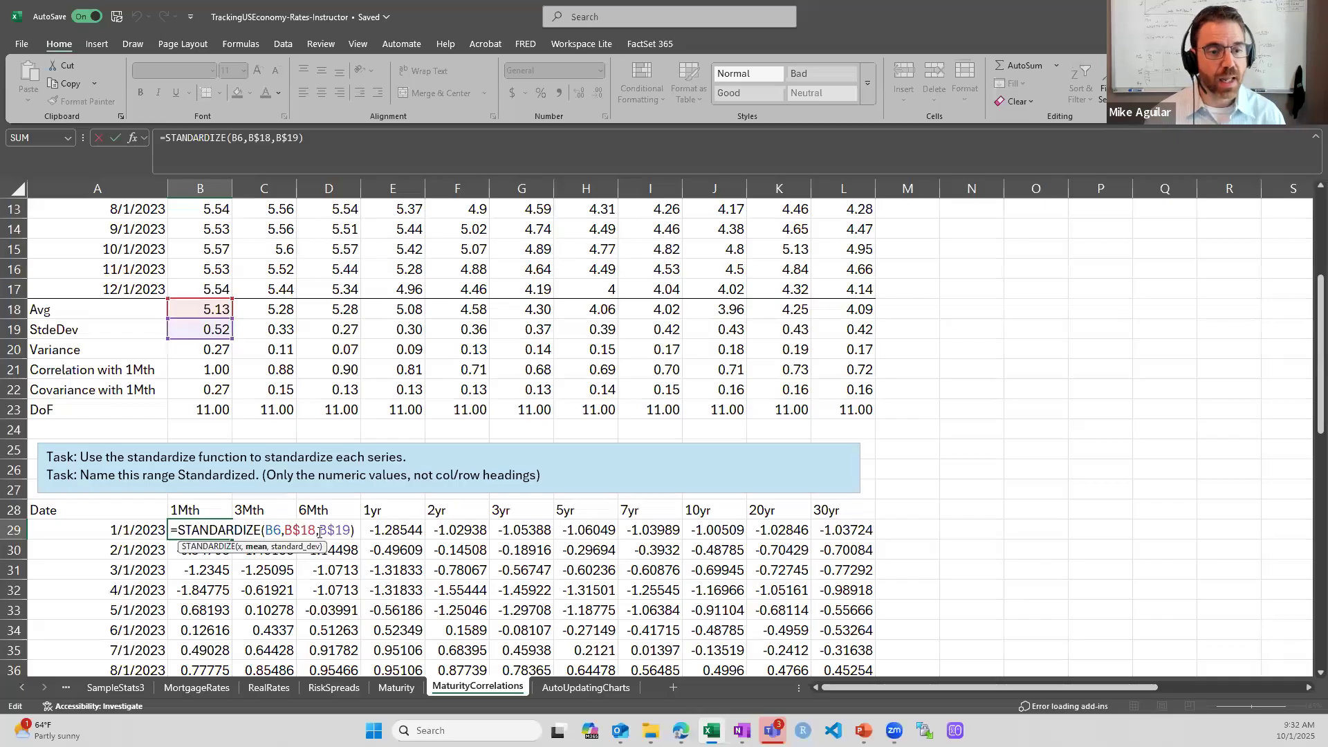
{"action": "left_click", "coordinate": [338, 529]}
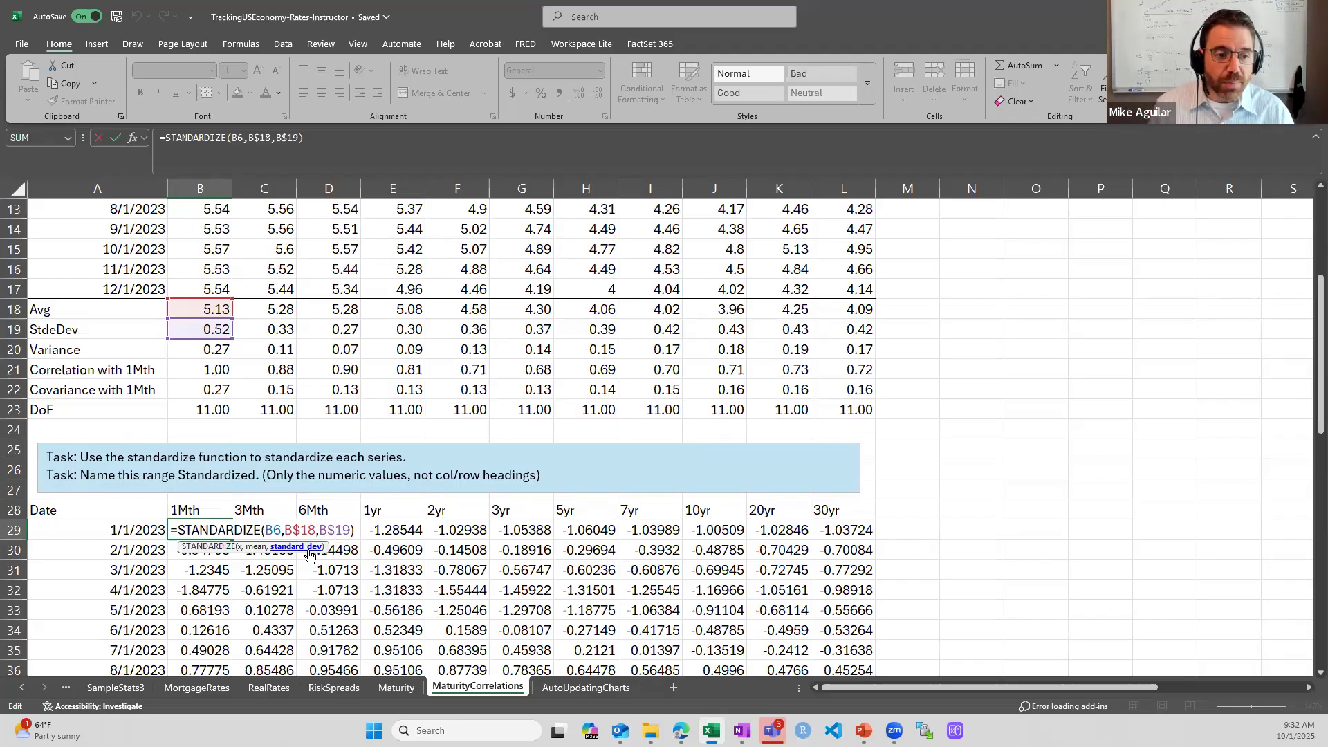
{"action": "key", "text": "Return"}
- Inspect the 1Mth STANDARDIZE formulas for February, March and April 2023 in B30, B31 and B32
{"action": "double_click", "coordinate": [224, 552]}
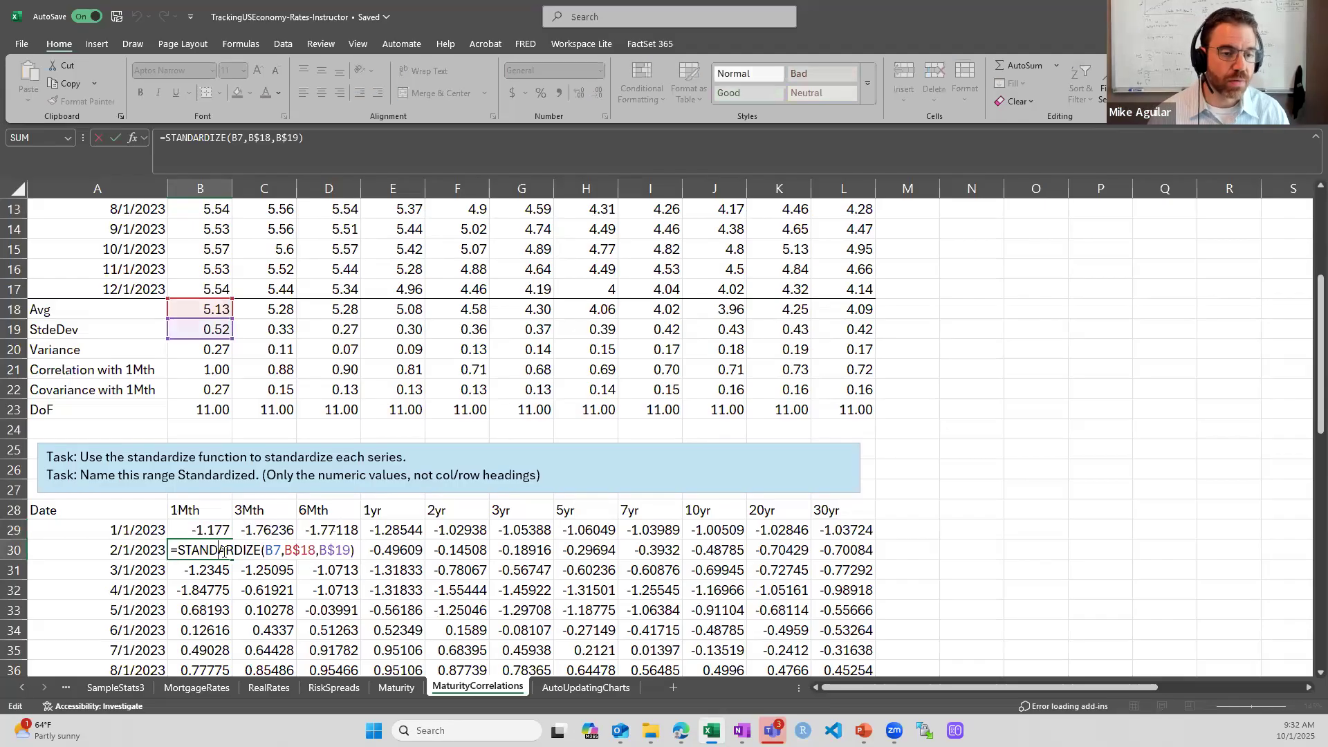
{"action": "key", "text": "Return"}
{"action": "double_click", "coordinate": [220, 569]}
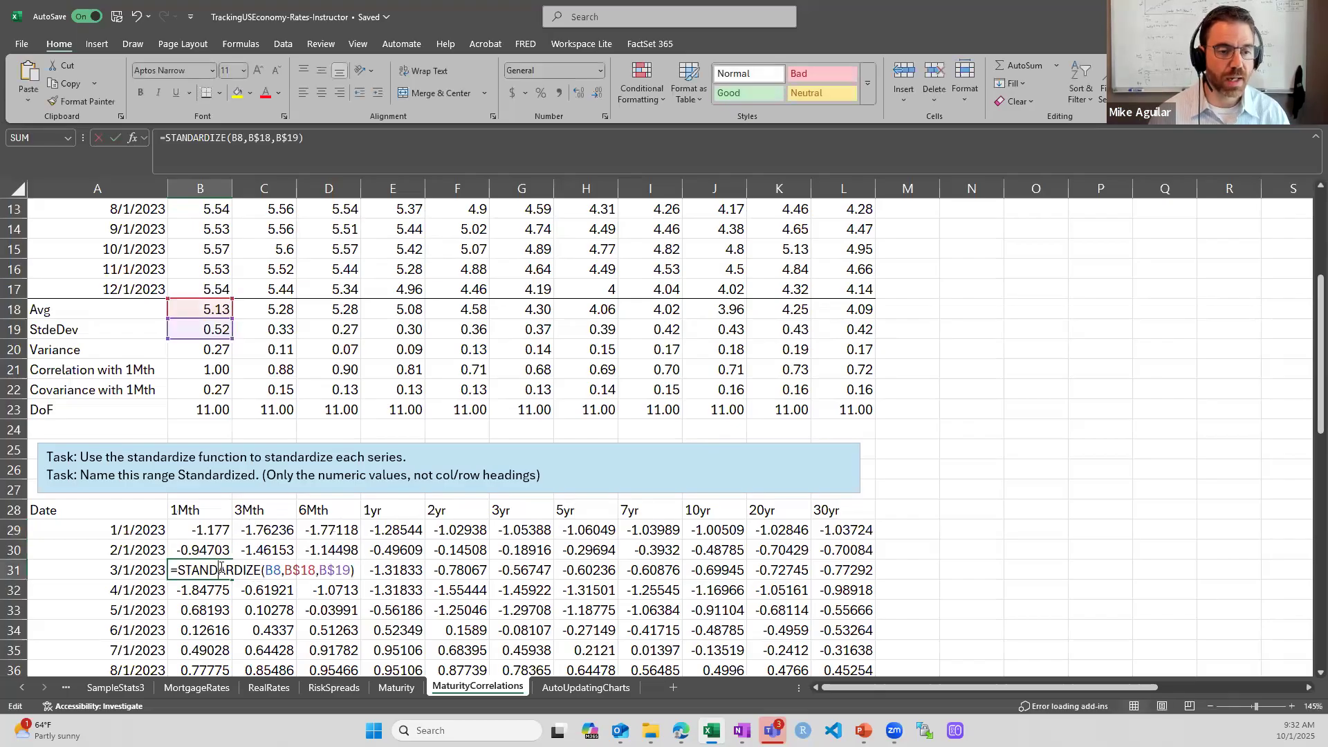
{"action": "key", "text": "Return"}
{"action": "double_click", "coordinate": [212, 589]}
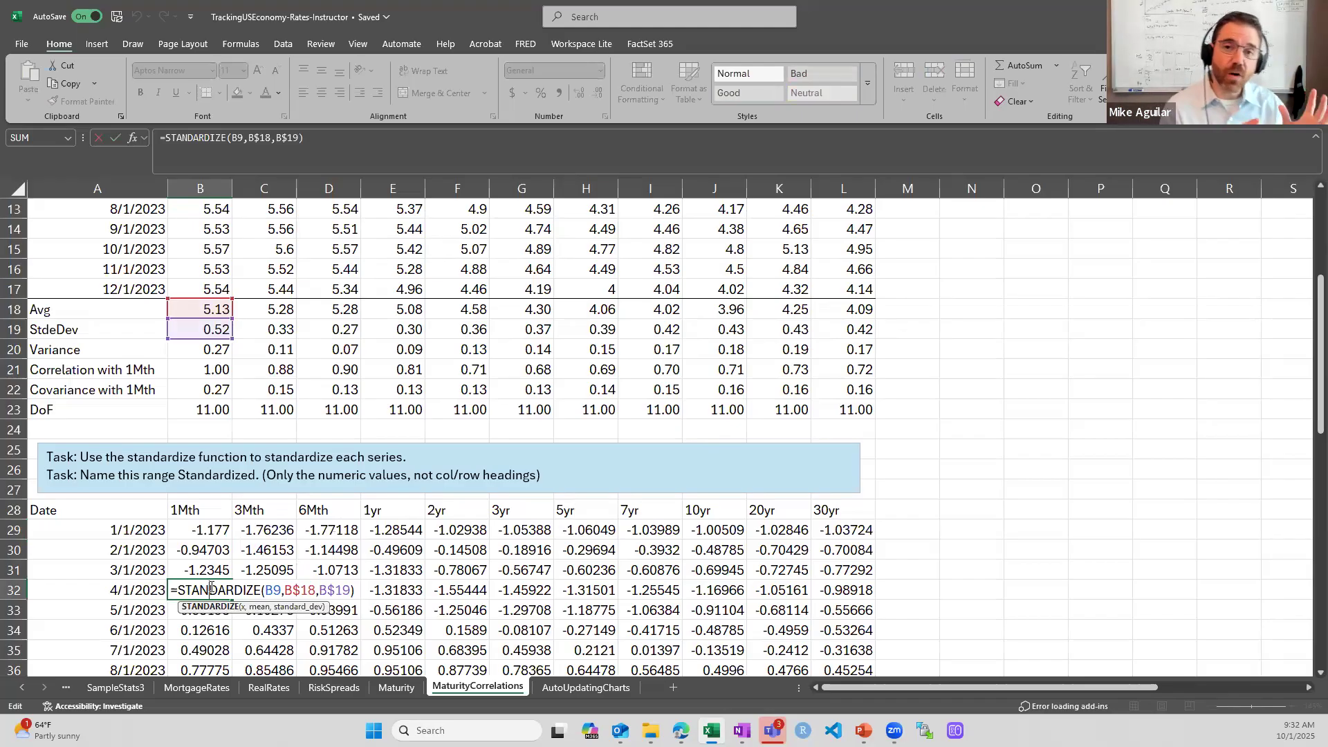
{"action": "key", "text": "ctrl+Return"}
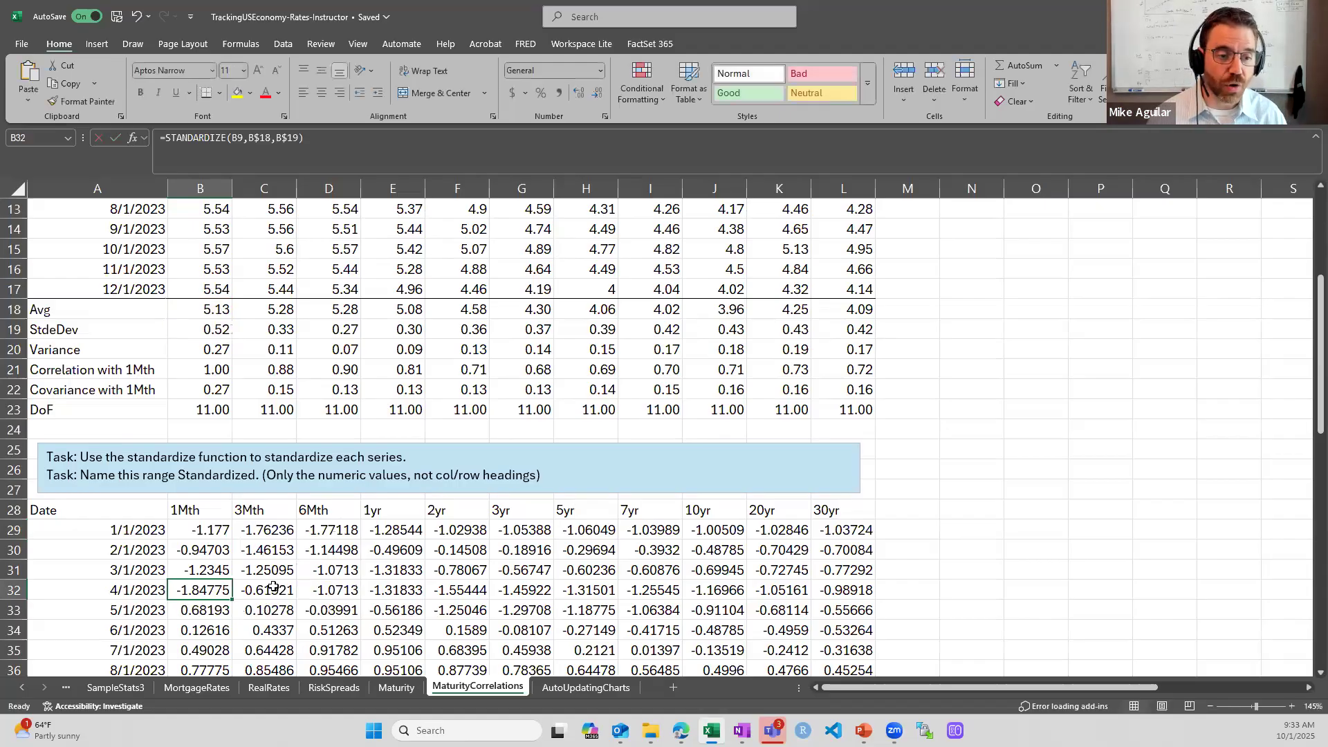
- Inspect the 6Mth STANDARDIZE formula in D30 and the average and standard deviation cells it references
{"action": "left_click", "coordinate": [337, 551]}
{"action": "double_click", "coordinate": [338, 551]}
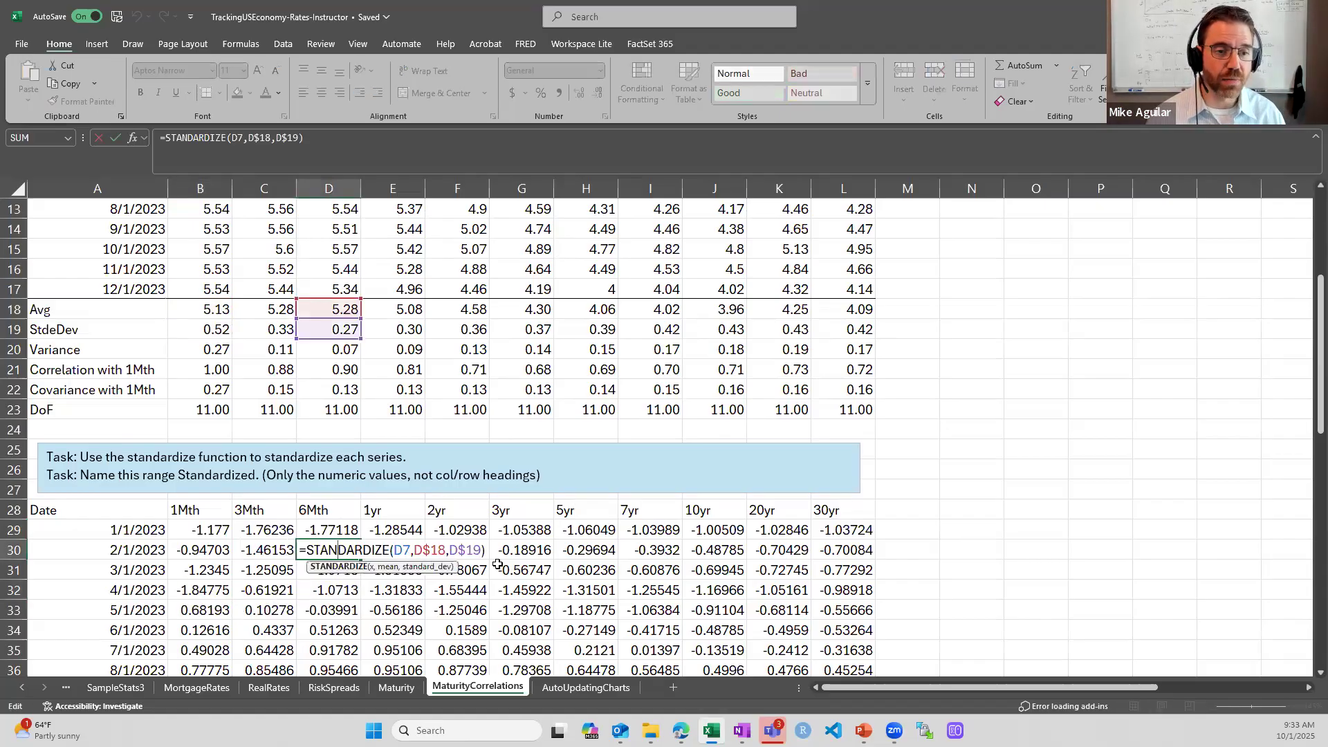
{"action": "scroll", "coordinate": [498, 566], "scroll_direction": "up", "scroll_amount": 1}
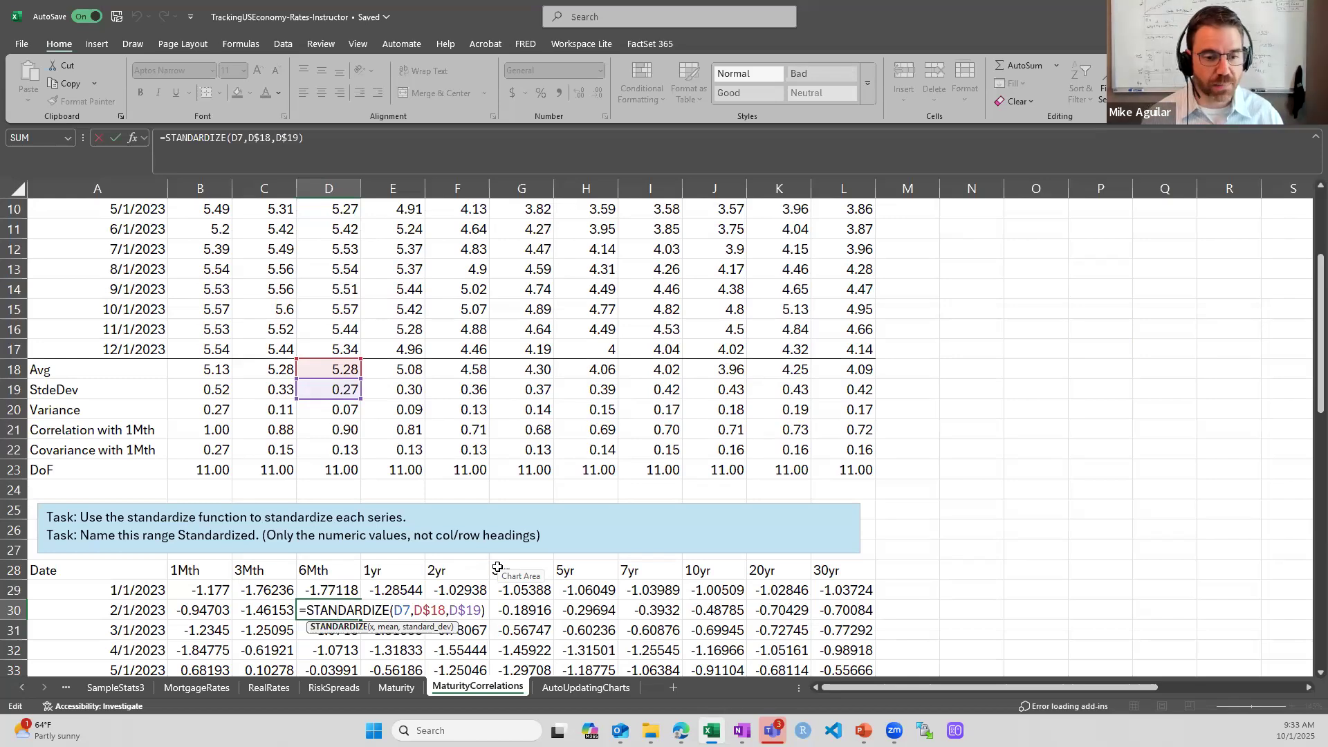
{"action": "key", "text": "ctrl+Return"}
- Compare the standardized 1Mth value in B29 with the original rate in B6 and the standard deviation in B19
{"action": "scroll", "coordinate": [214, 411], "scroll_direction": "down", "scroll_amount": 3}
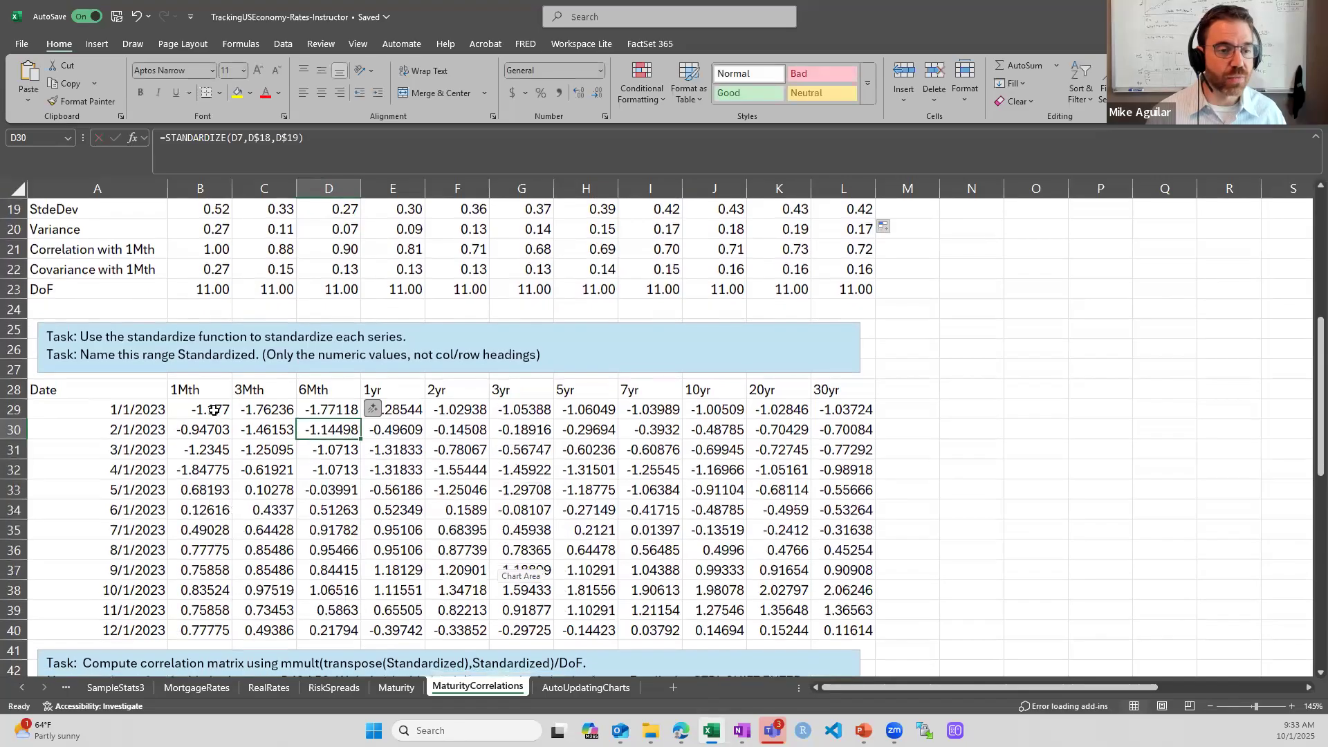
{"action": "left_click", "coordinate": [214, 411]}
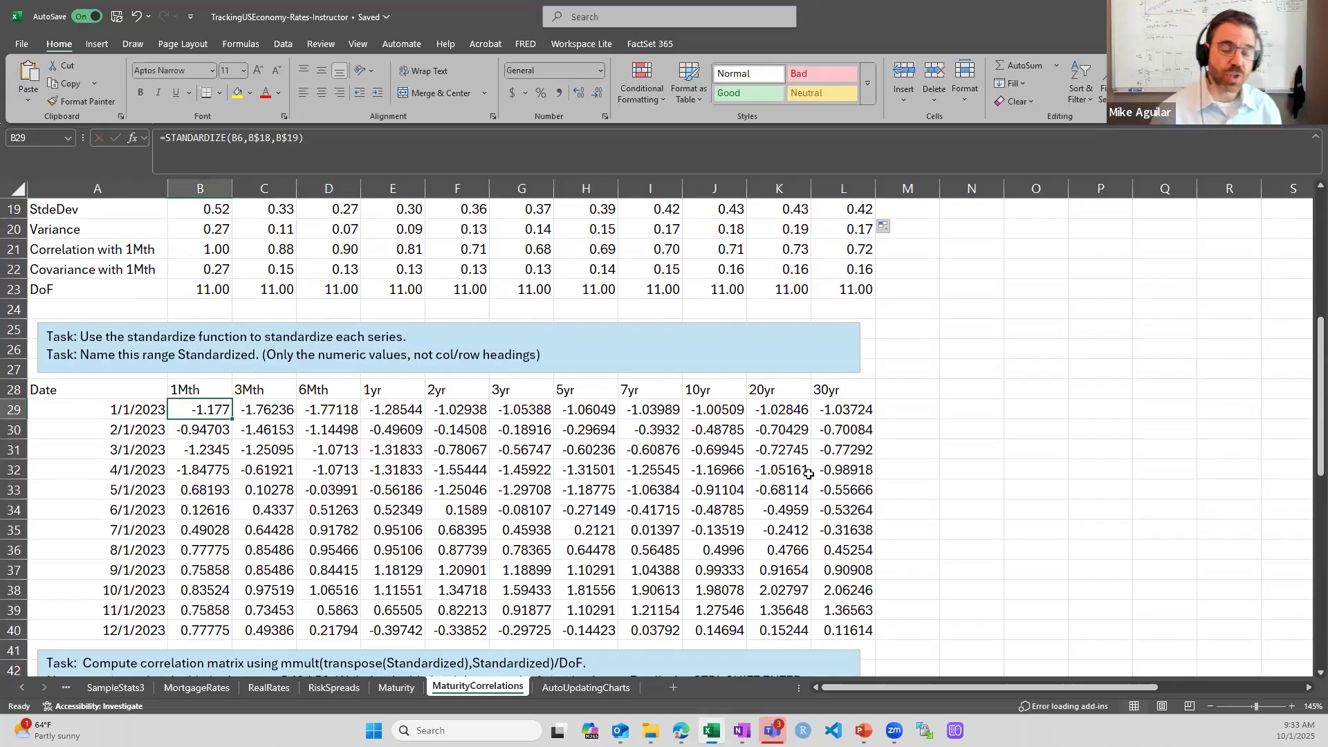
{"action": "scroll", "coordinate": [436, 400], "scroll_direction": "up", "scroll_amount": 4}
{"action": "scroll", "coordinate": [436, 401], "scroll_direction": "up", "scroll_amount": 3}
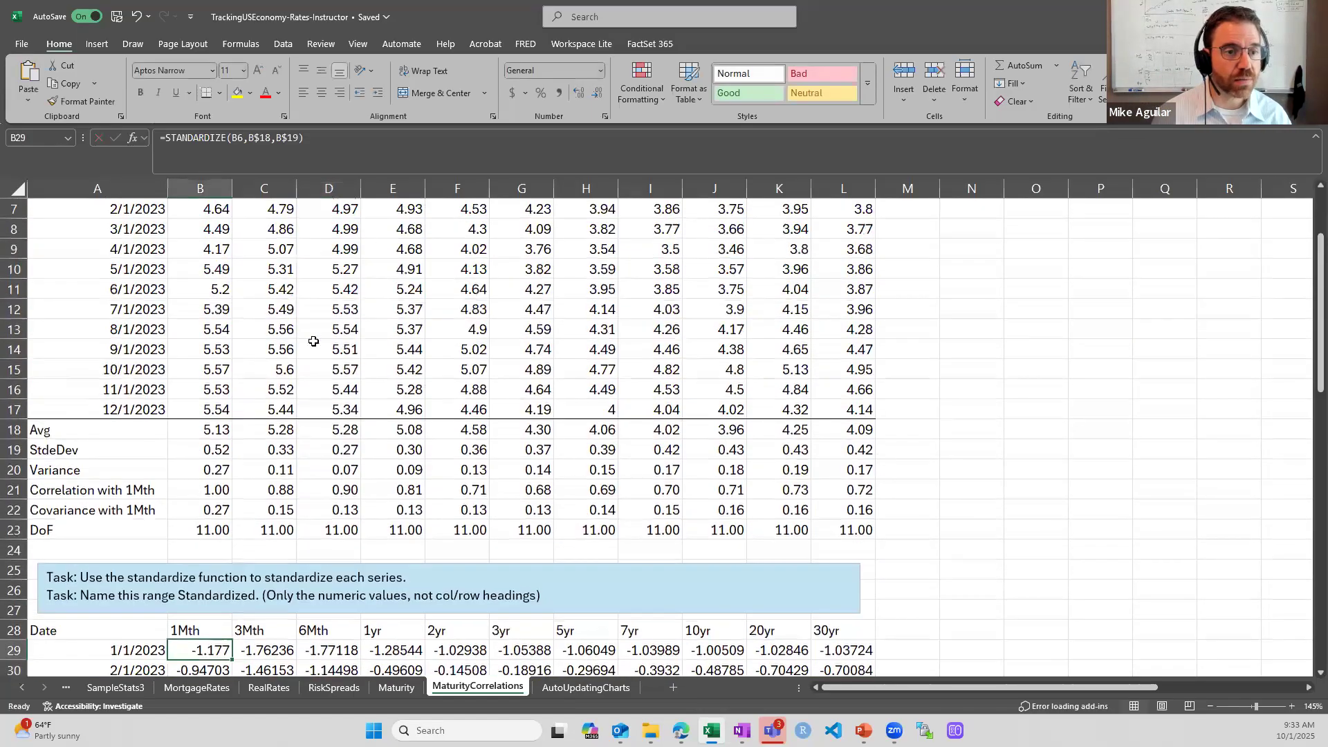
{"action": "left_click", "coordinate": [201, 309]}
{"action": "scroll", "coordinate": [350, 429], "scroll_direction": "down", "scroll_amount": 6}
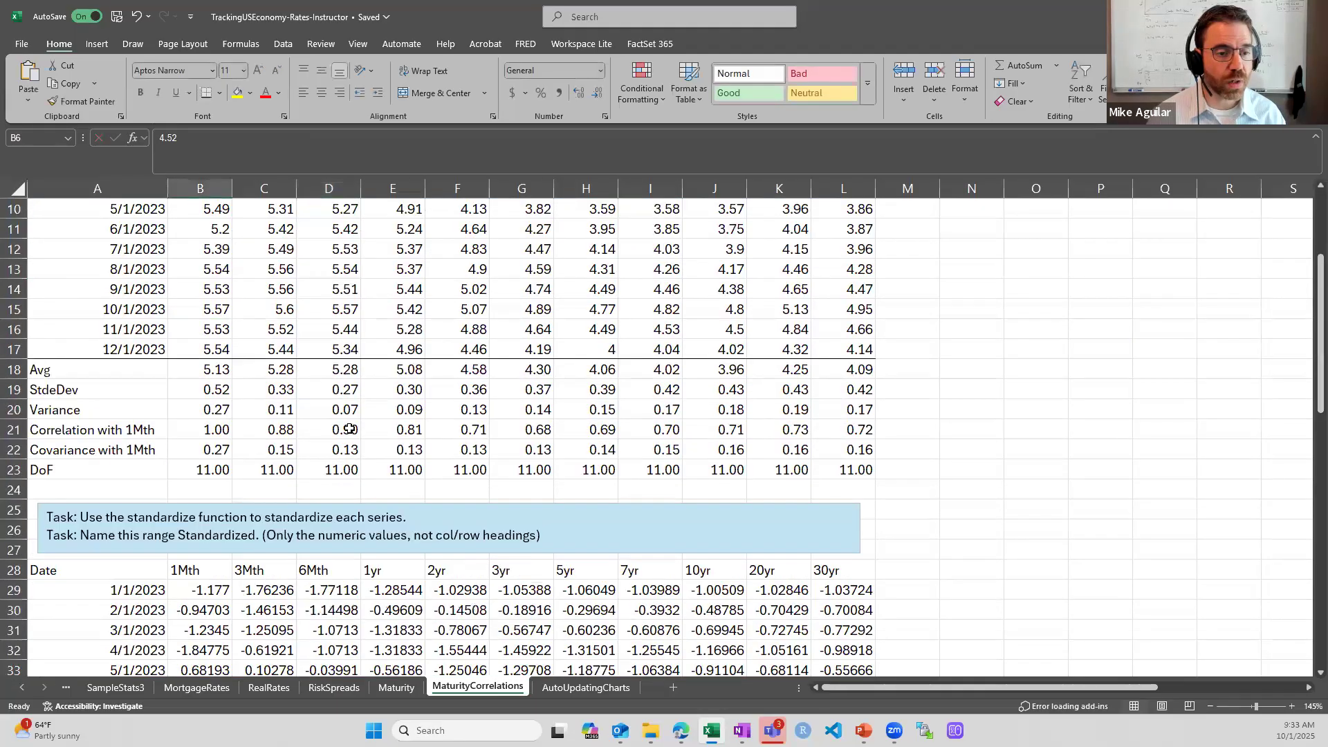
{"action": "left_click", "coordinate": [210, 408]}
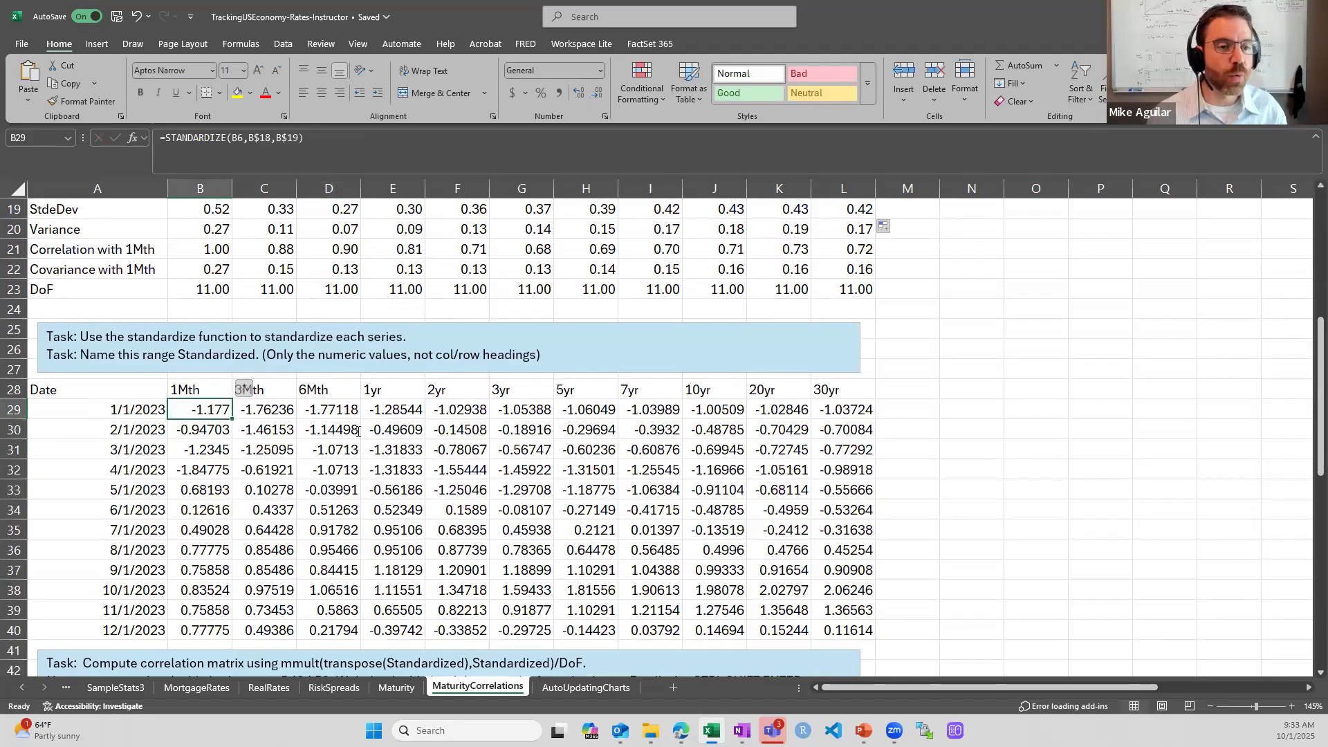
{"action": "scroll", "coordinate": [221, 331], "scroll_direction": "up", "scroll_amount": 2}
{"action": "left_click", "coordinate": [221, 331]}
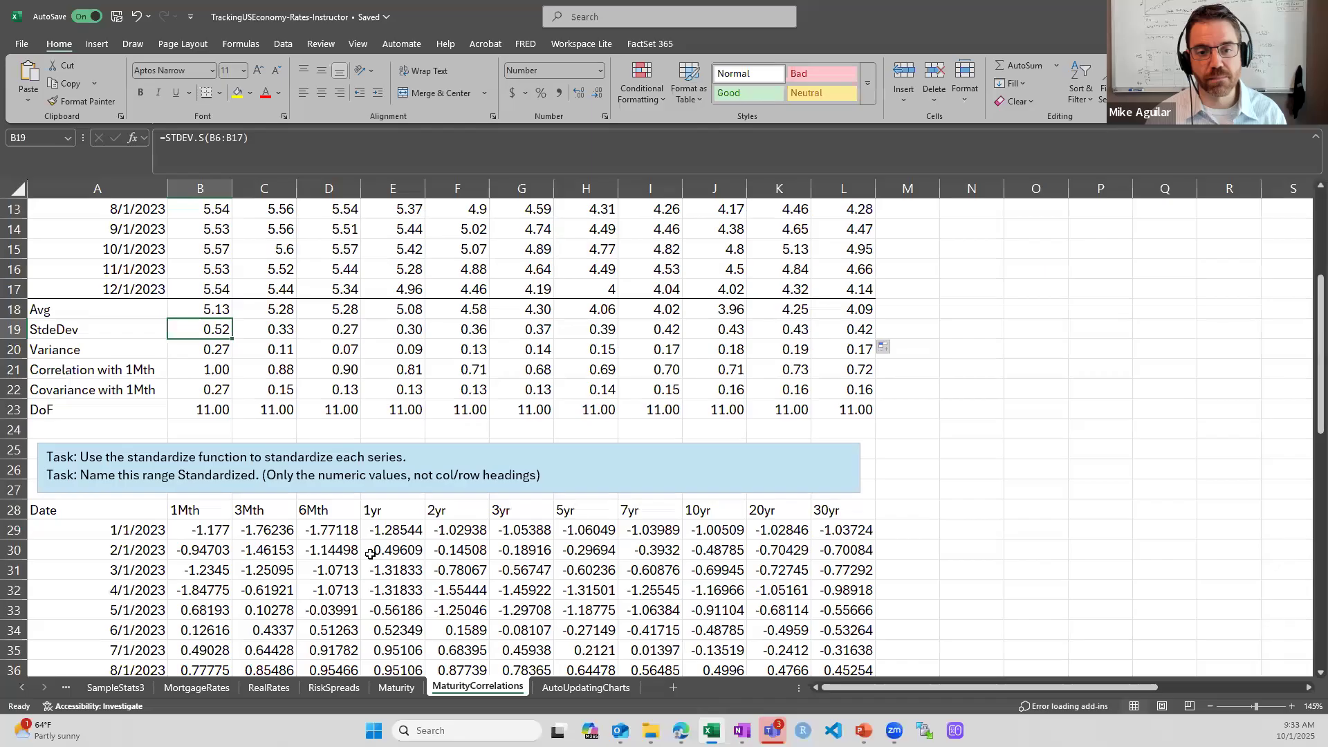
- Look over the standardized series, the correlation matrix in B48:L58 and the Data Analysis Toolpak verification table beside it
{"action": "scroll", "coordinate": [371, 554], "scroll_direction": "down", "scroll_amount": 2}
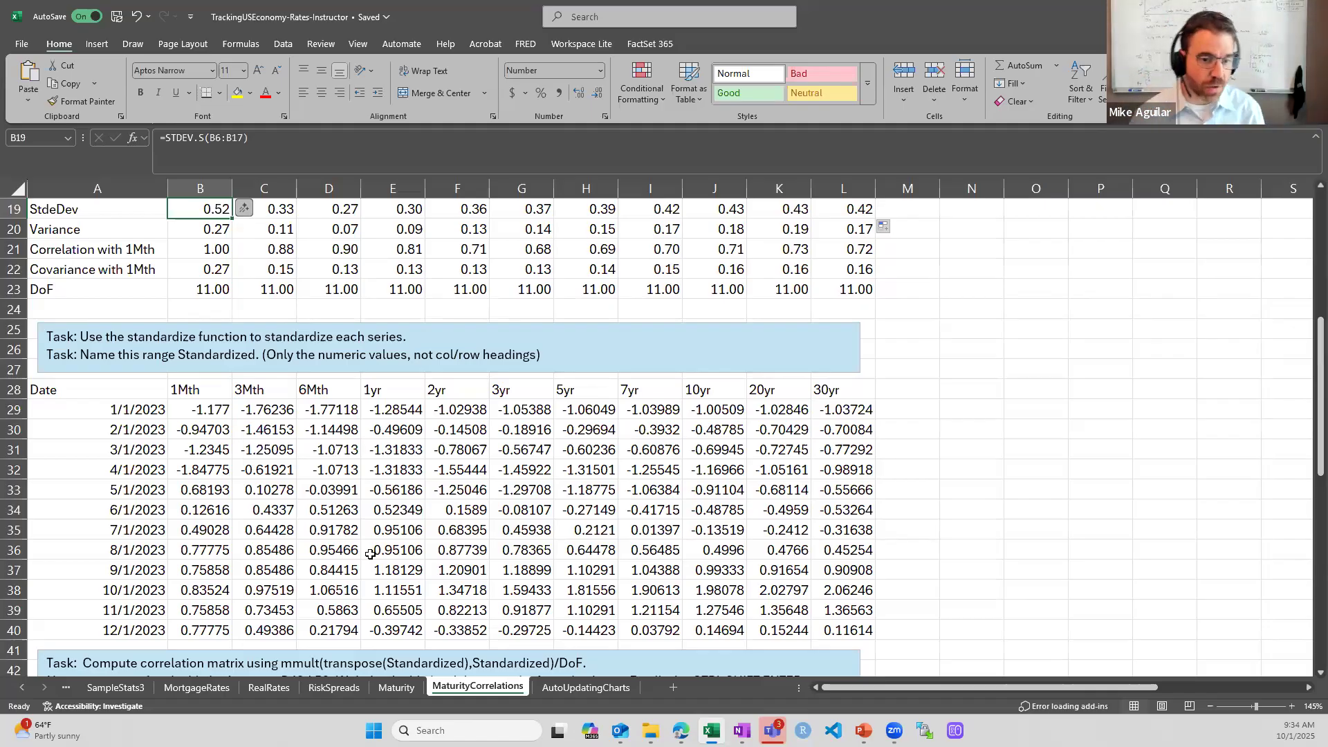
{"action": "scroll", "coordinate": [370, 553], "scroll_direction": "down", "scroll_amount": 2}
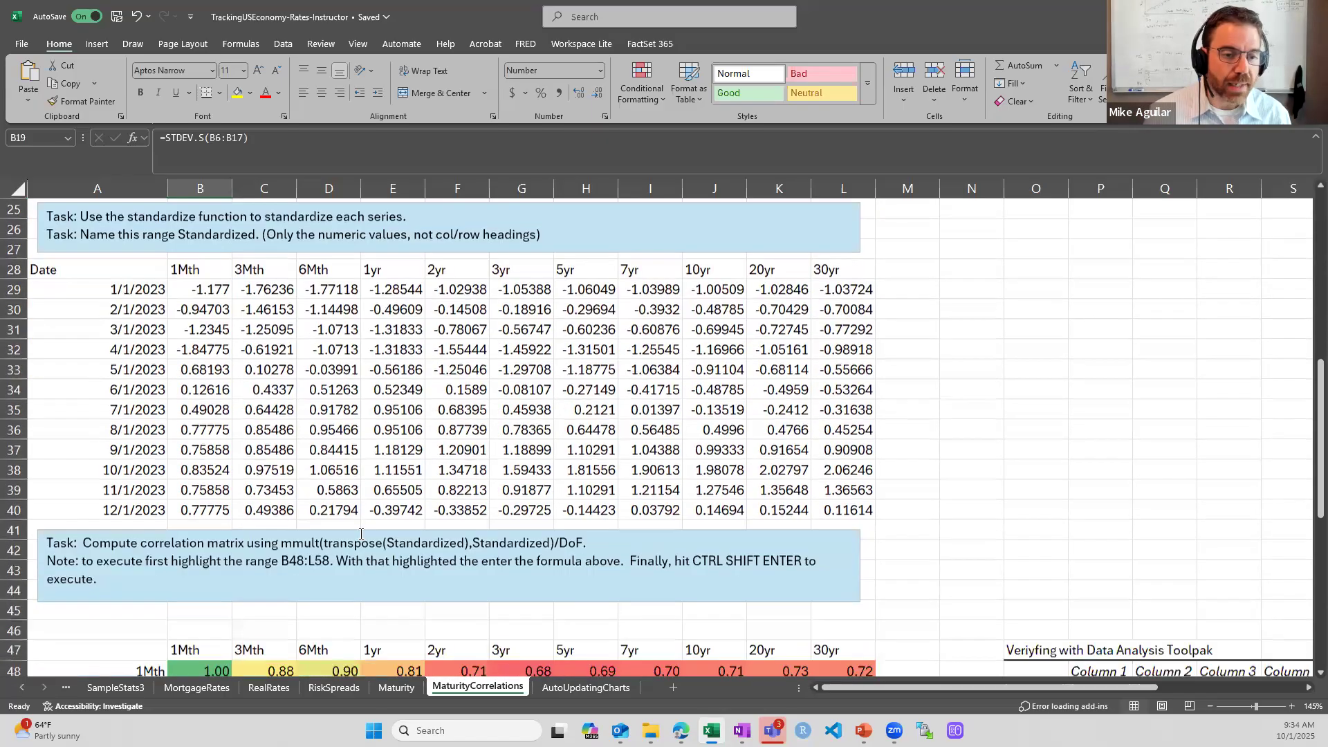
{"action": "scroll", "coordinate": [360, 534], "scroll_direction": "down", "scroll_amount": 4}
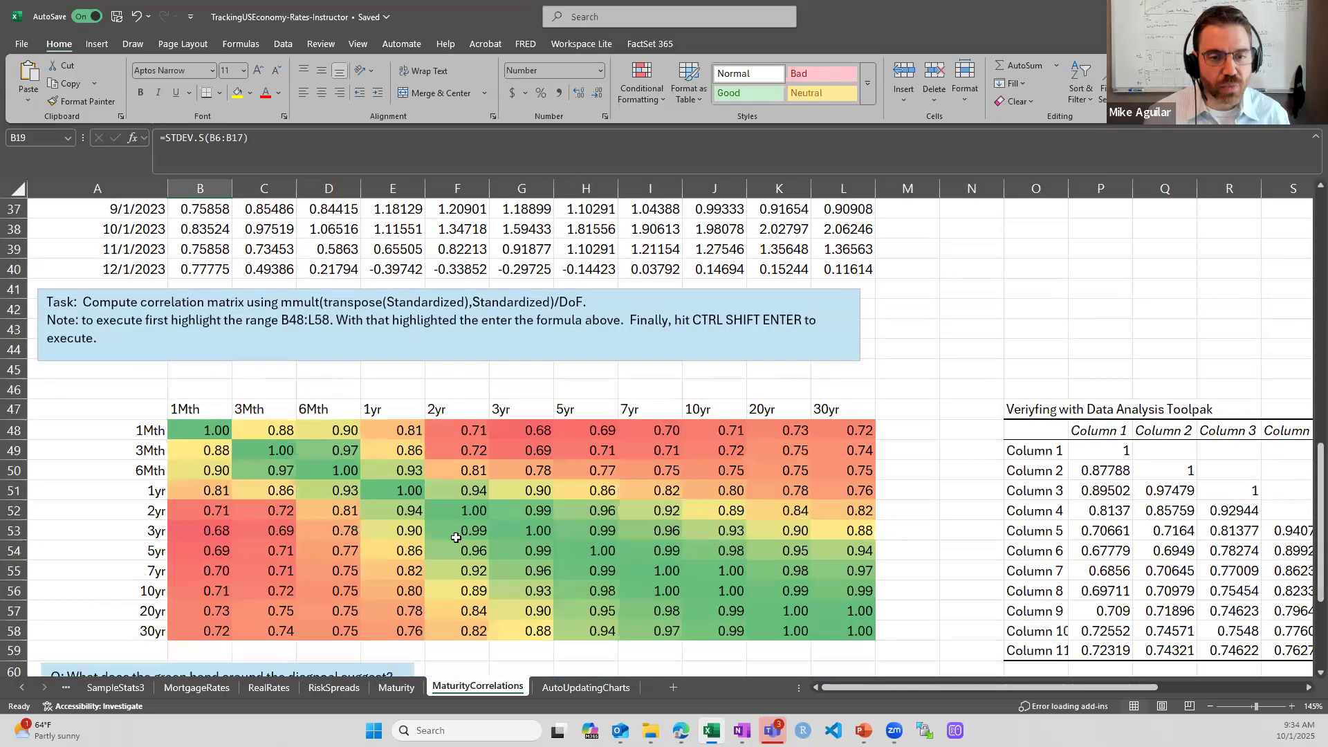
{"action": "left_click_drag", "start_coordinate": [921, 691], "coordinate": [1120, 681]}
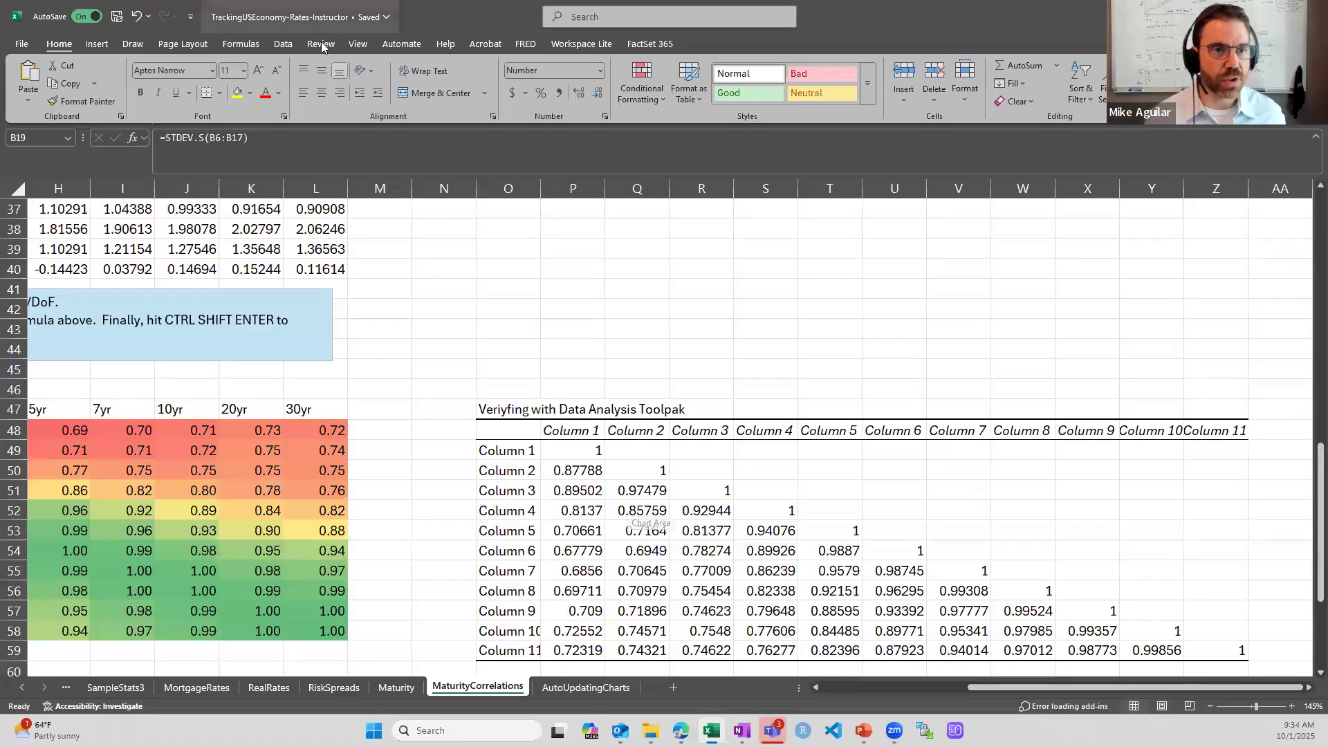
- Review the Data Analysis Correlation tool's input range, column grouping and output range, and close it without running
{"action": "left_click", "coordinate": [284, 44]}
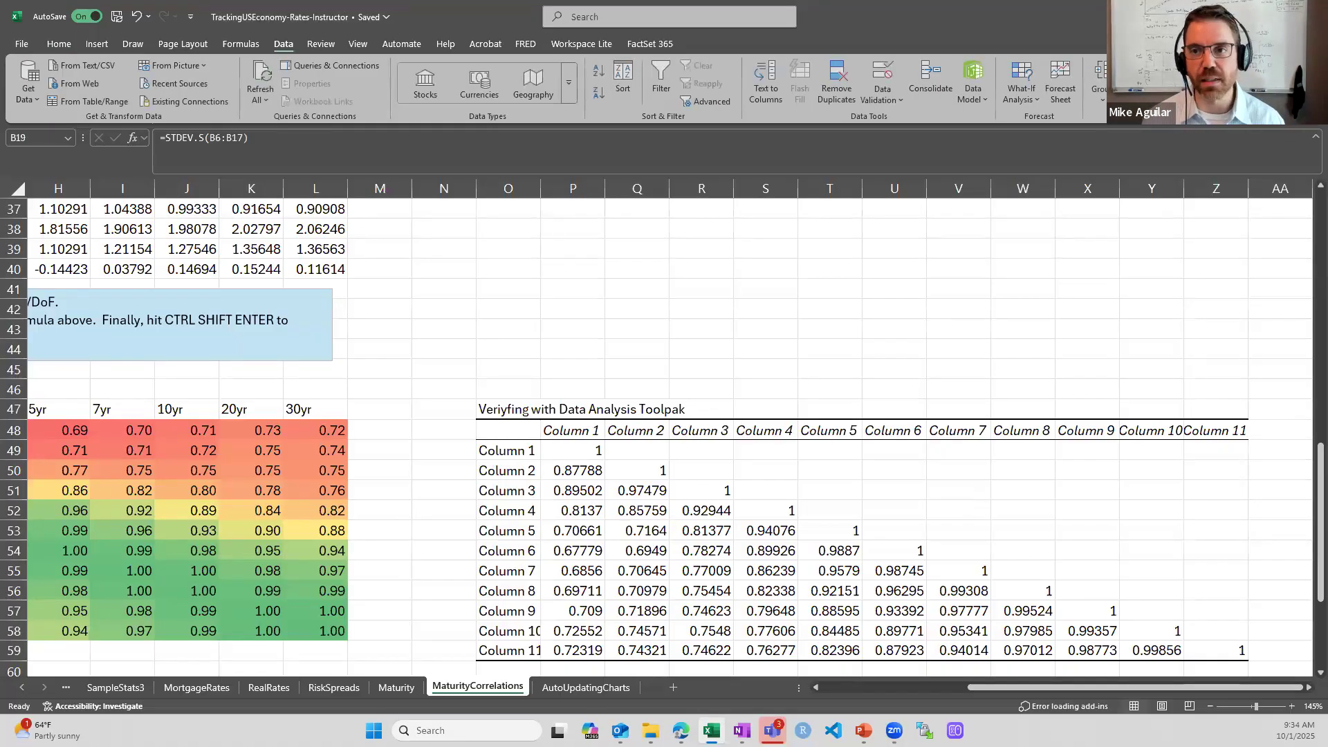
{"action": "left_click", "coordinate": [1255, 66]}
{"action": "left_click", "coordinate": [1053, 347]}
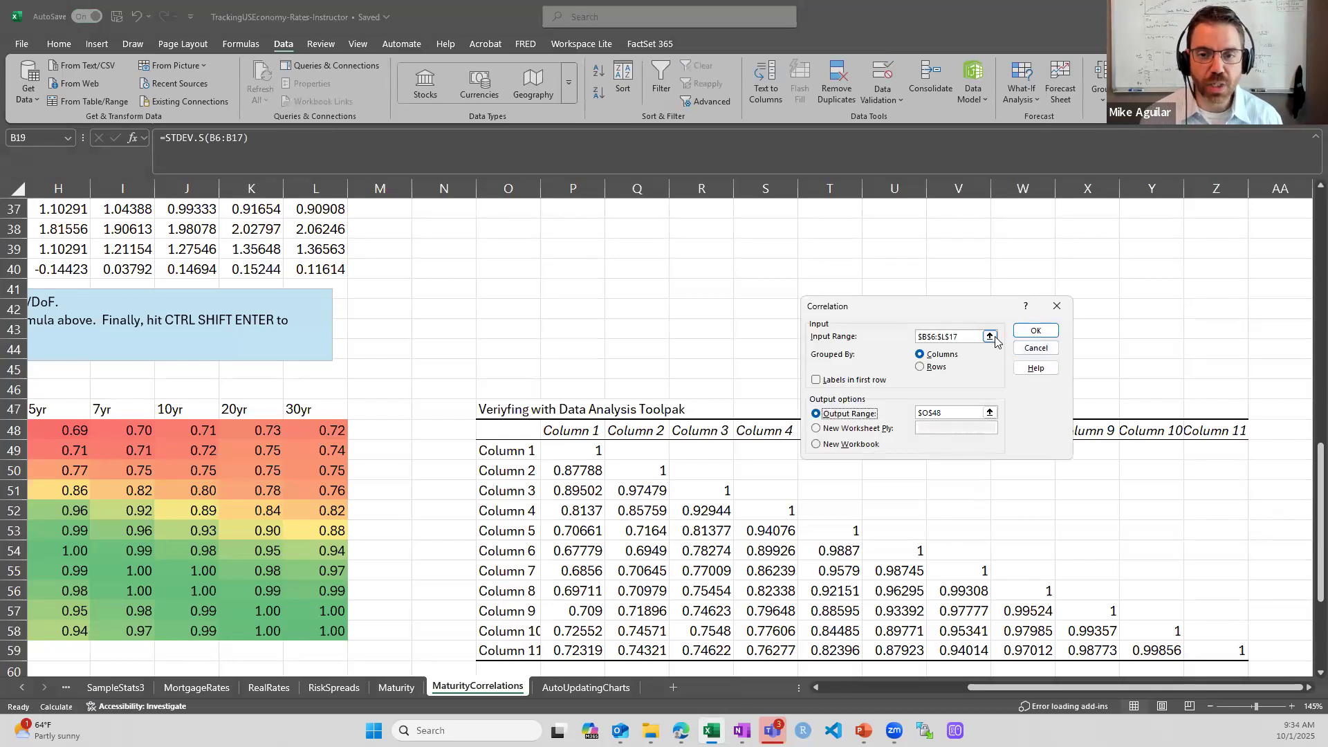
{"action": "scroll", "coordinate": [545, 404], "scroll_direction": "up", "scroll_amount": 2}
{"action": "left_click_drag", "start_coordinate": [919, 687], "coordinate": [802, 688]}
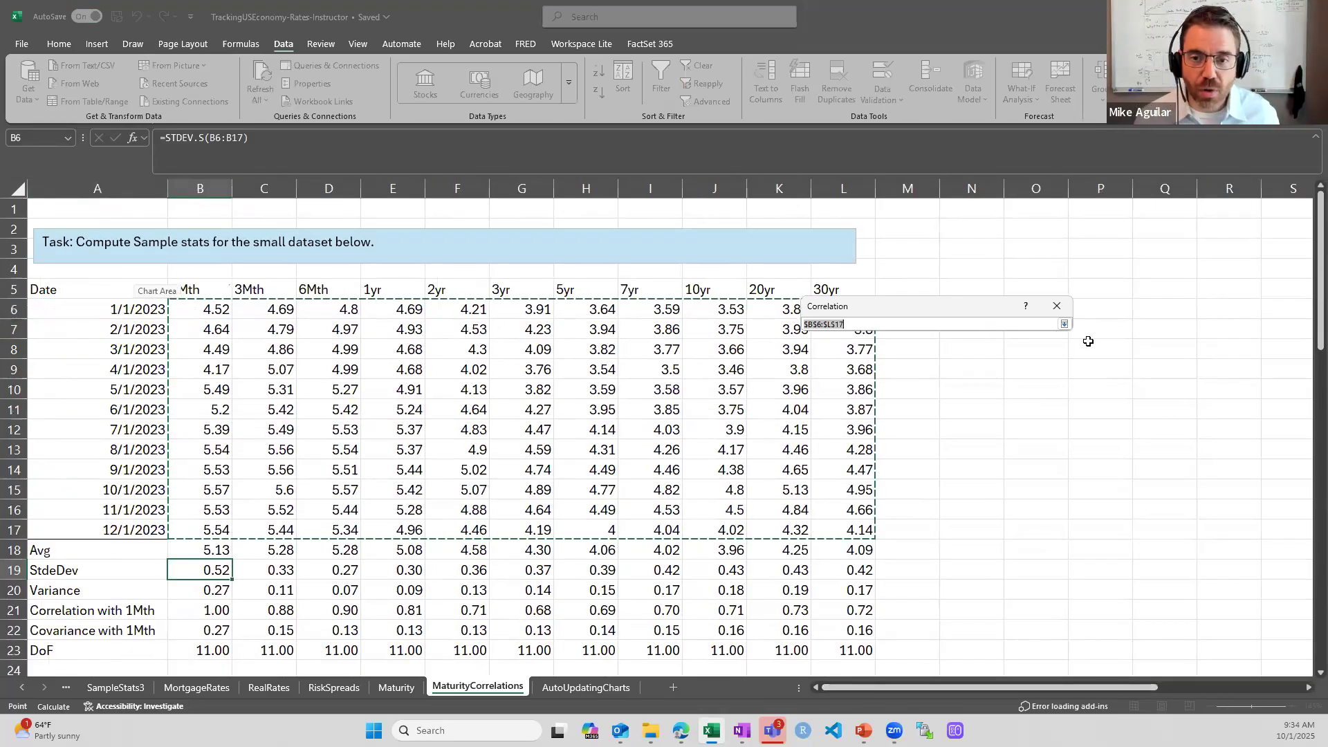
{"action": "left_click", "coordinate": [1065, 324]}
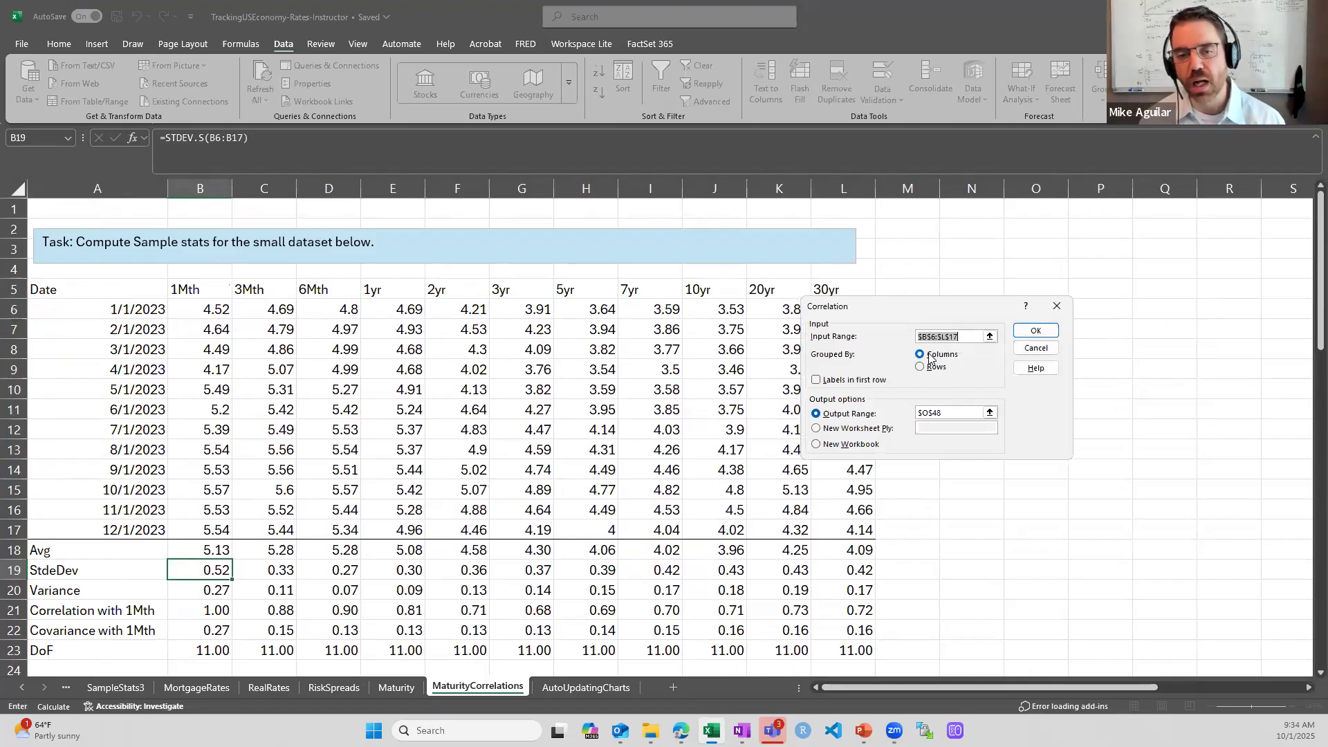
{"action": "left_click", "coordinate": [1036, 348]}
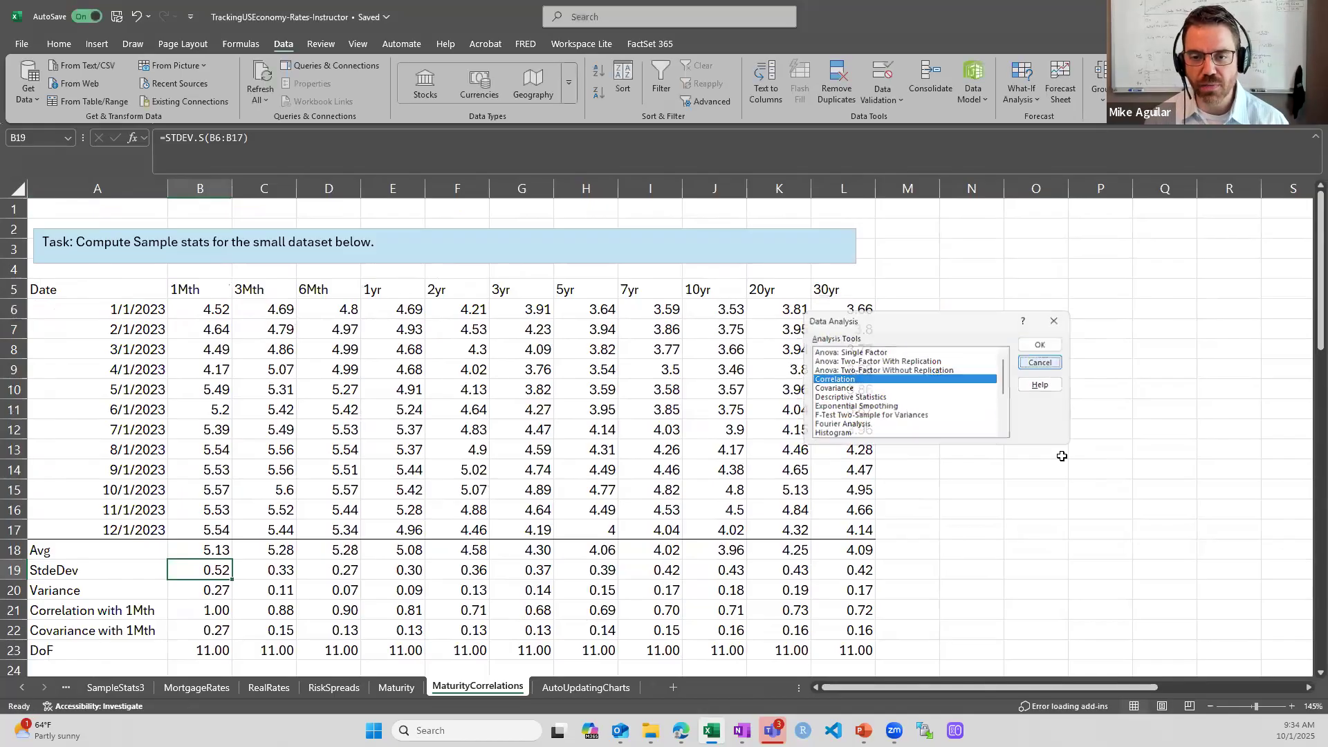
{"action": "key", "text": "Escape"}
- Compare the Data Analysis Toolpak verification table in O48:Z59 with the correlation matrix in B48:L58
{"action": "scroll", "coordinate": [1069, 484], "scroll_direction": "down", "scroll_amount": 10}
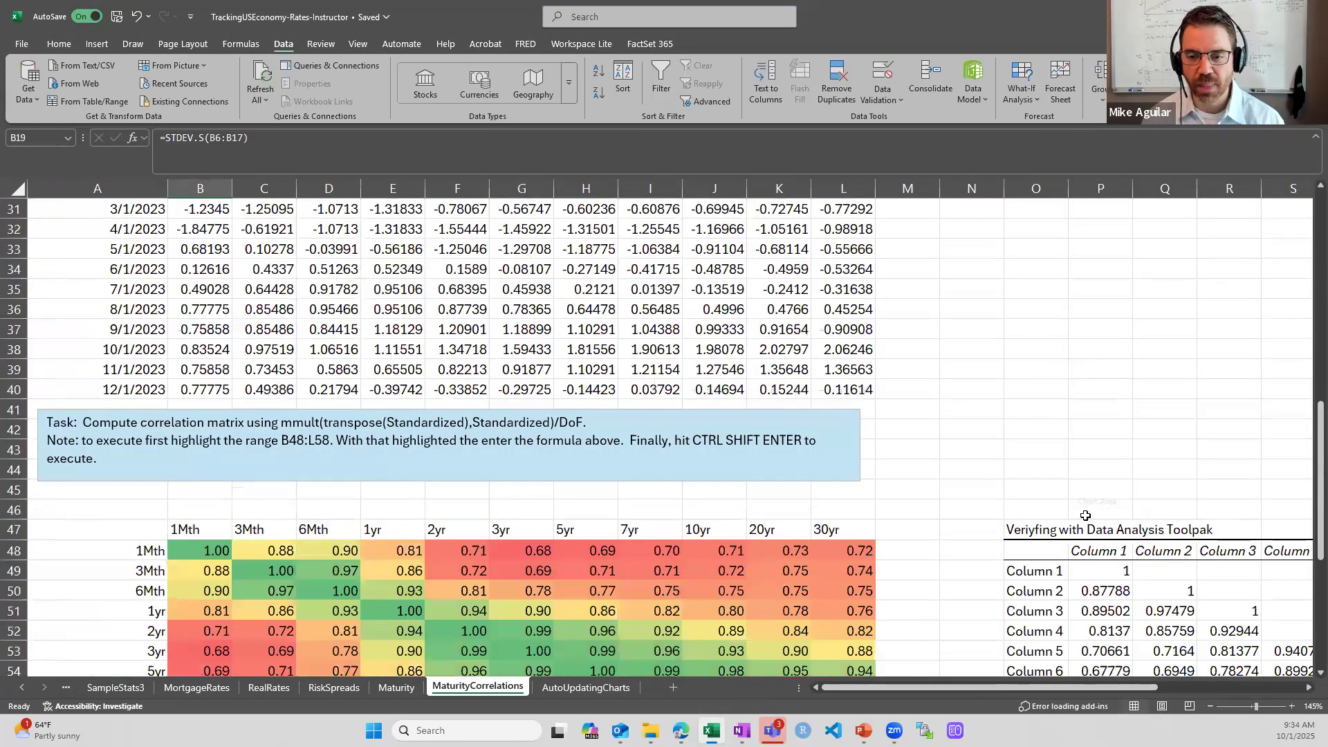
{"action": "scroll", "coordinate": [1086, 525], "scroll_direction": "down", "scroll_amount": 3}
{"action": "left_click_drag", "start_coordinate": [1091, 690], "coordinate": [1238, 686]}
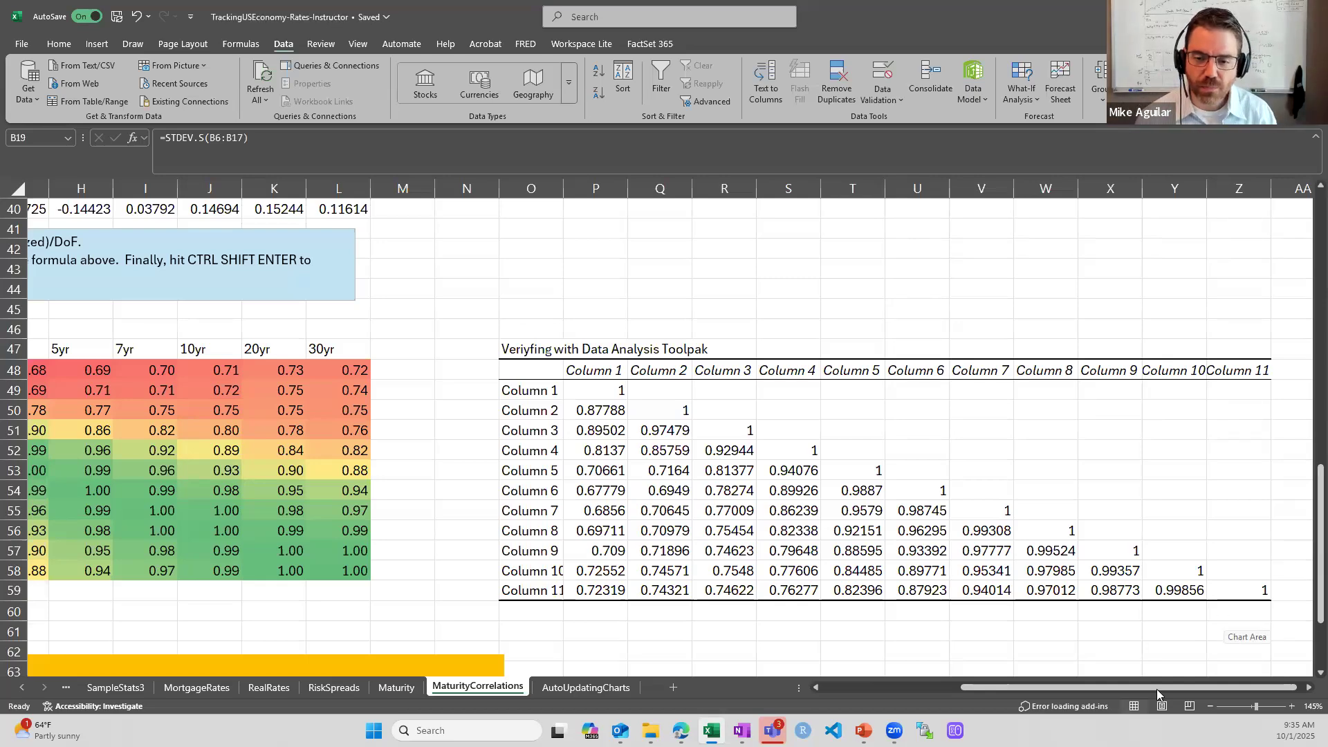
{"action": "left_click_drag", "start_coordinate": [1045, 688], "coordinate": [905, 688]}
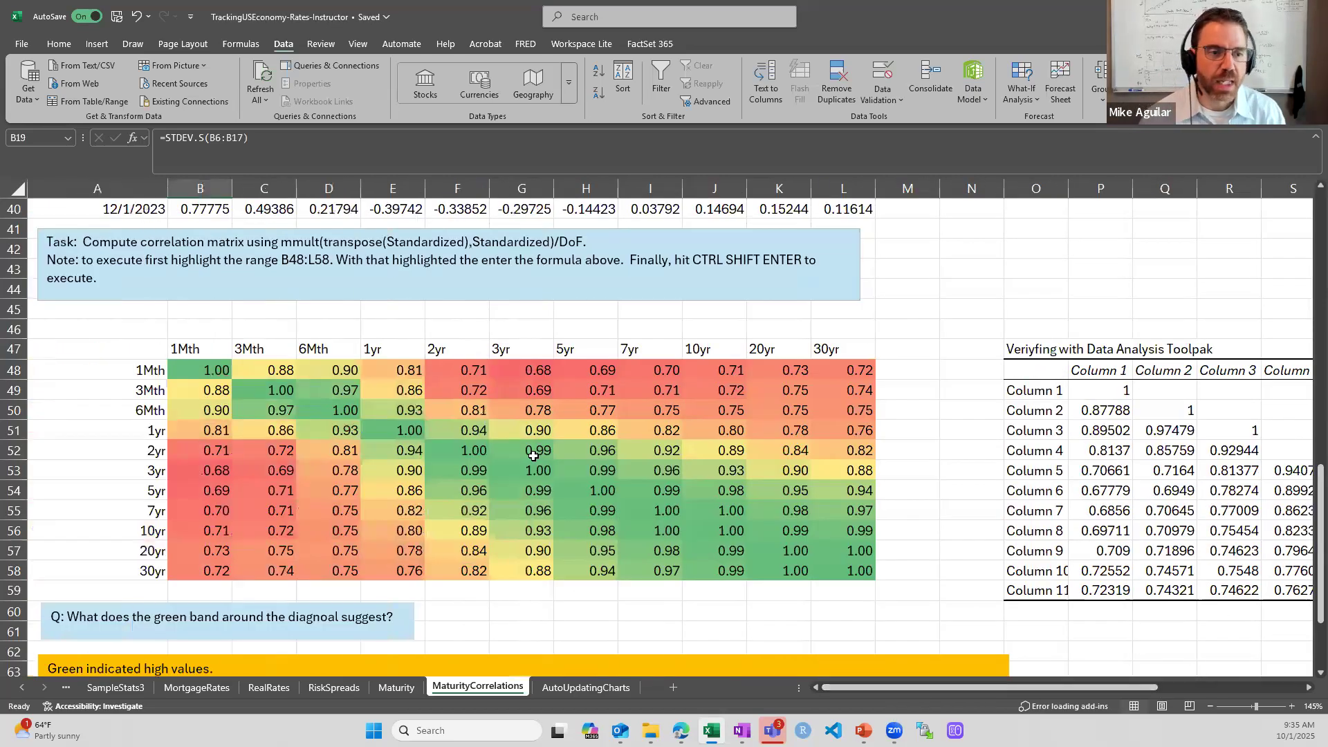
- Highlight the standardized 1Mth series in B29:B40 and the standardized 3Mth series in C29:C40 in turn
{"action": "scroll", "coordinate": [533, 454], "scroll_direction": "up", "scroll_amount": 4}
{"action": "scroll", "coordinate": [532, 454], "scroll_direction": "up", "scroll_amount": 1}
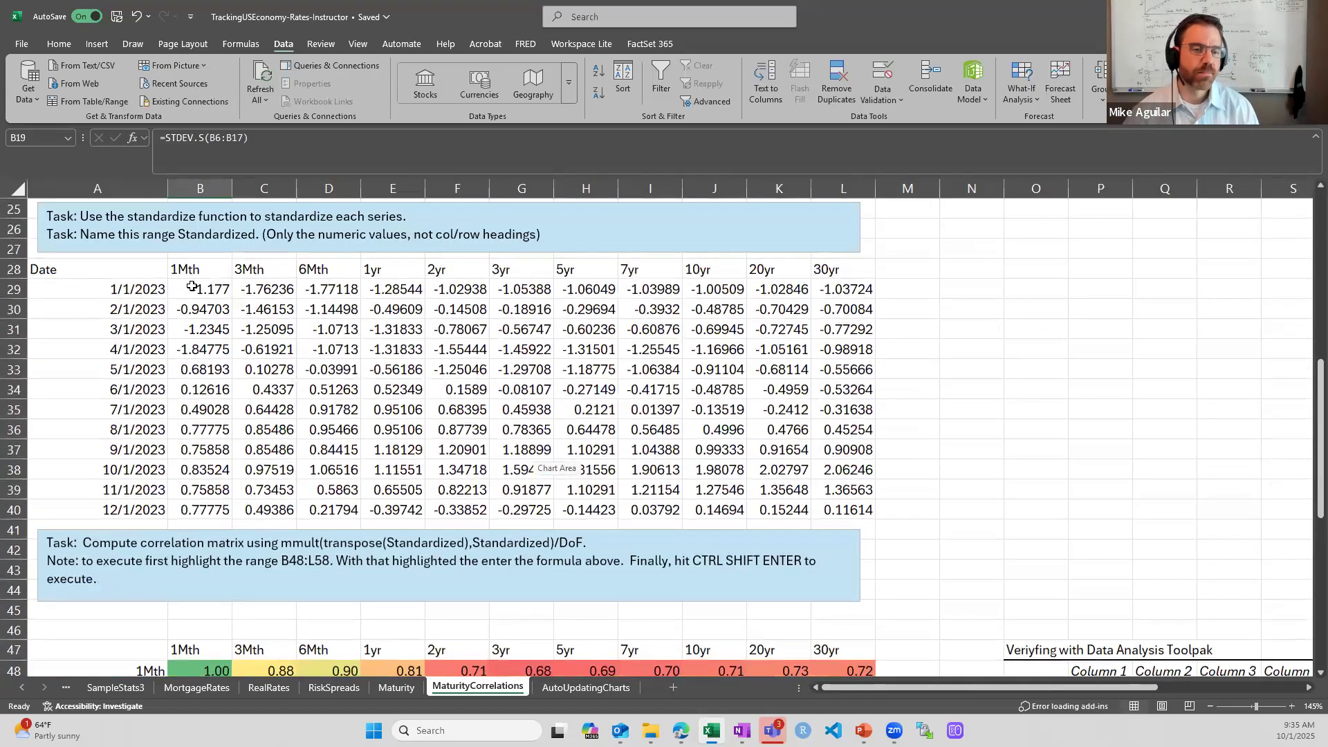
{"action": "left_click_drag", "start_coordinate": [192, 286], "coordinate": [204, 512]}
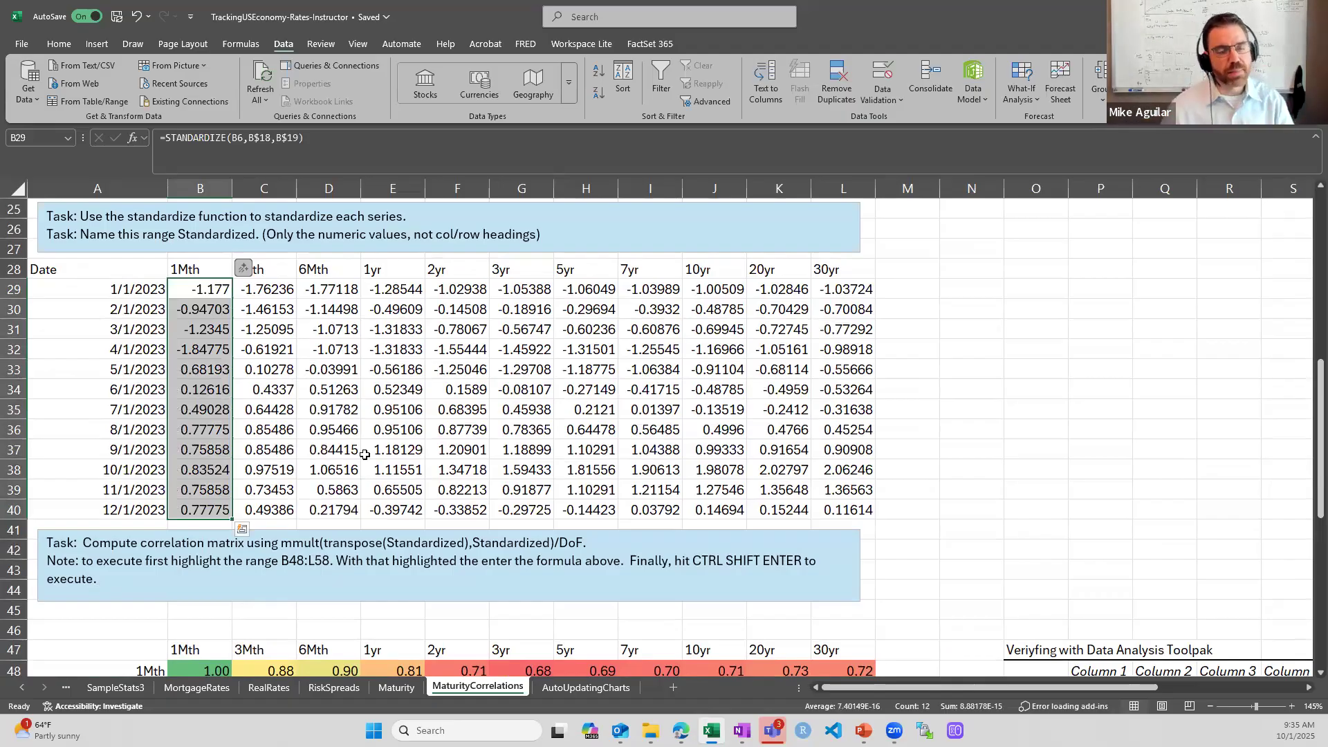
{"action": "left_click_drag", "start_coordinate": [272, 294], "coordinate": [272, 509]}
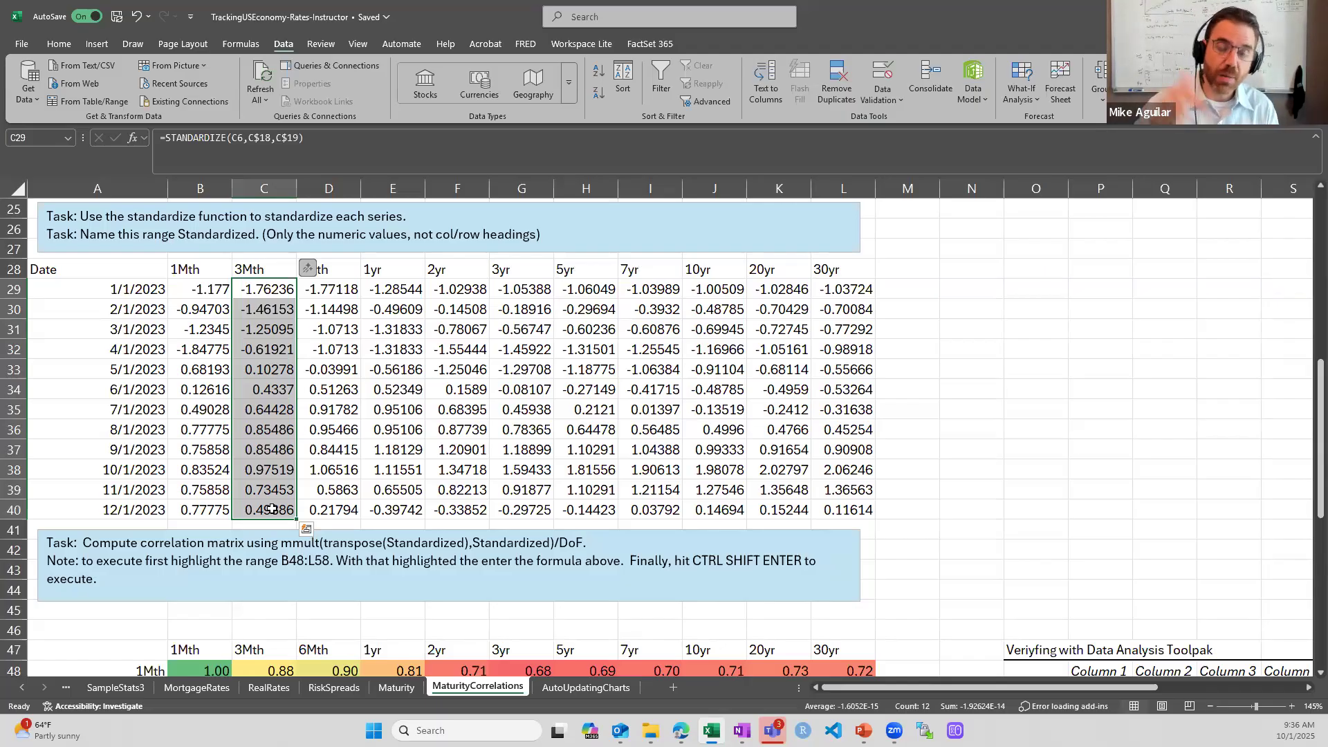
{"action": "scroll", "coordinate": [312, 557], "scroll_direction": "down", "scroll_amount": 5}
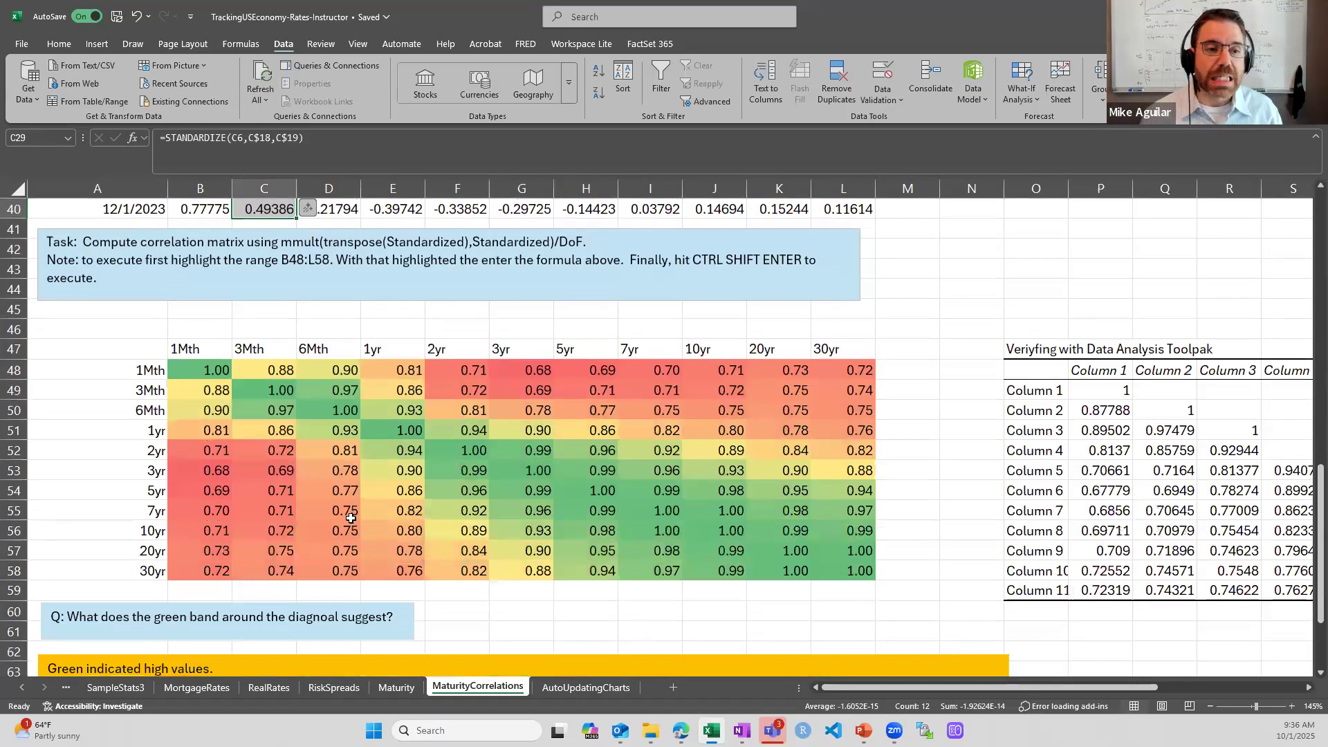
{"action": "left_click", "coordinate": [950, 243]}
{"action": "type", "text": "=mmult"}
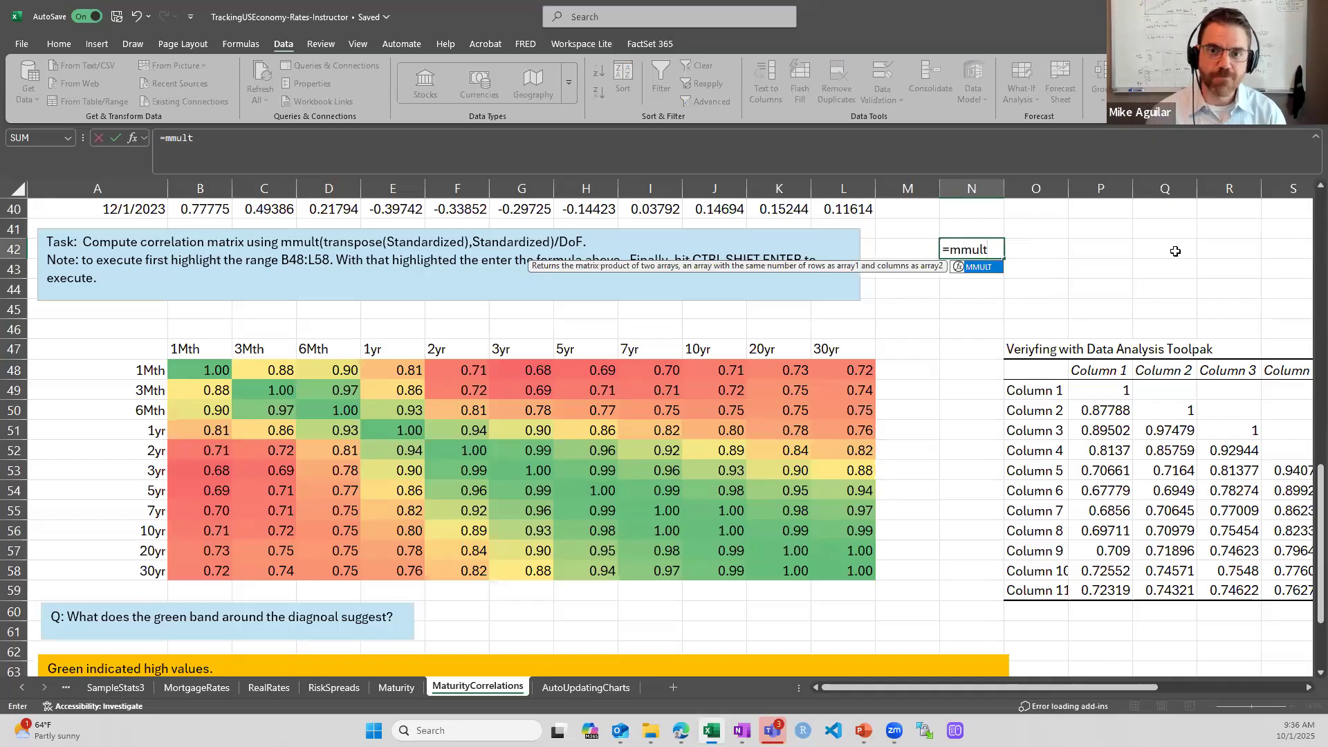
{"action": "type", "text": "("}
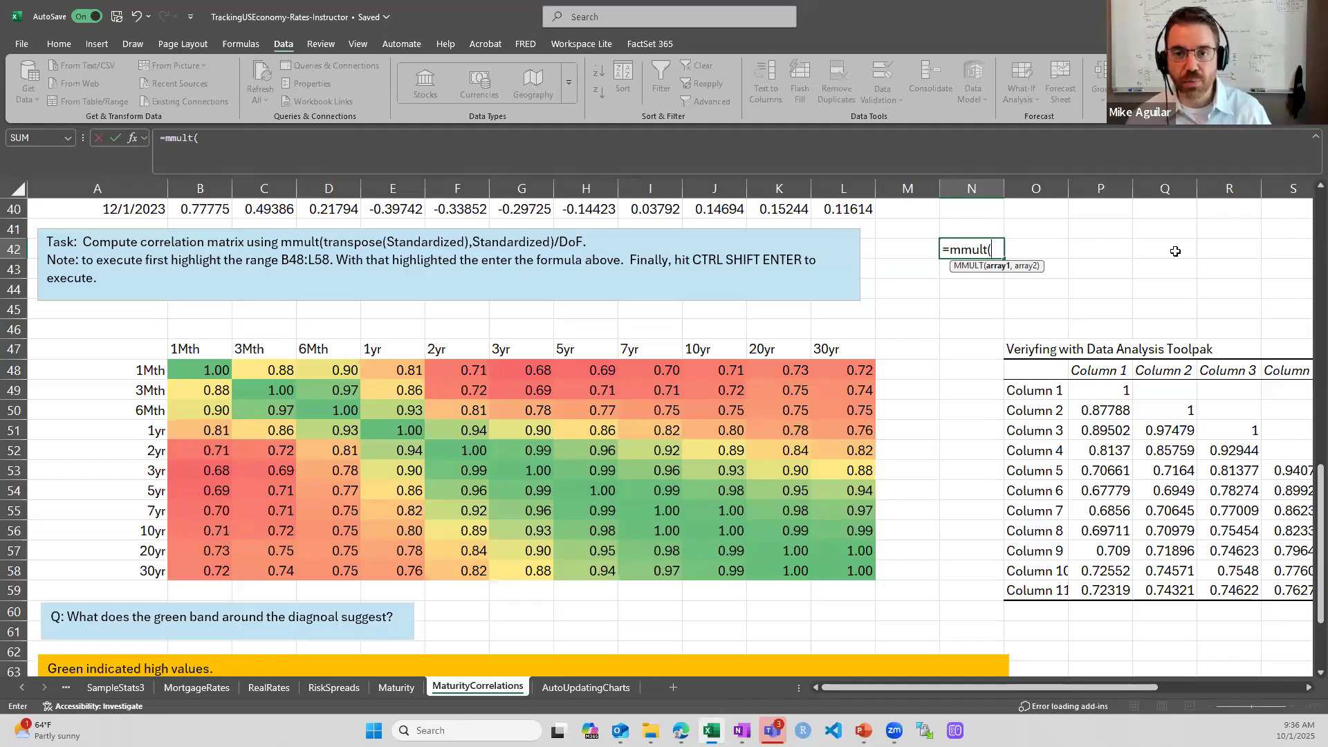
{"action": "key", "text": "Escape"}
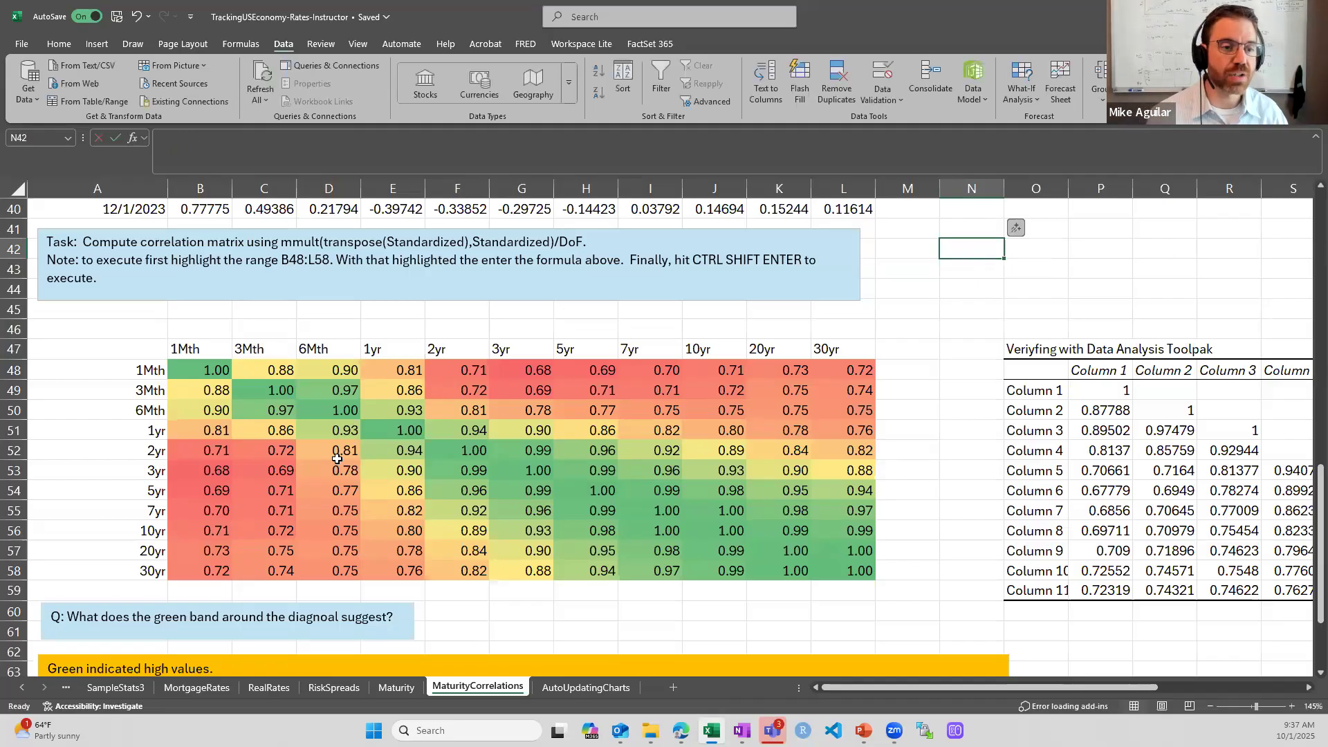
- Copy the maturity headers from B28:L28 into B47:L47 above the correlation matrix
{"action": "left_click_drag", "start_coordinate": [206, 369], "coordinate": [860, 569]}
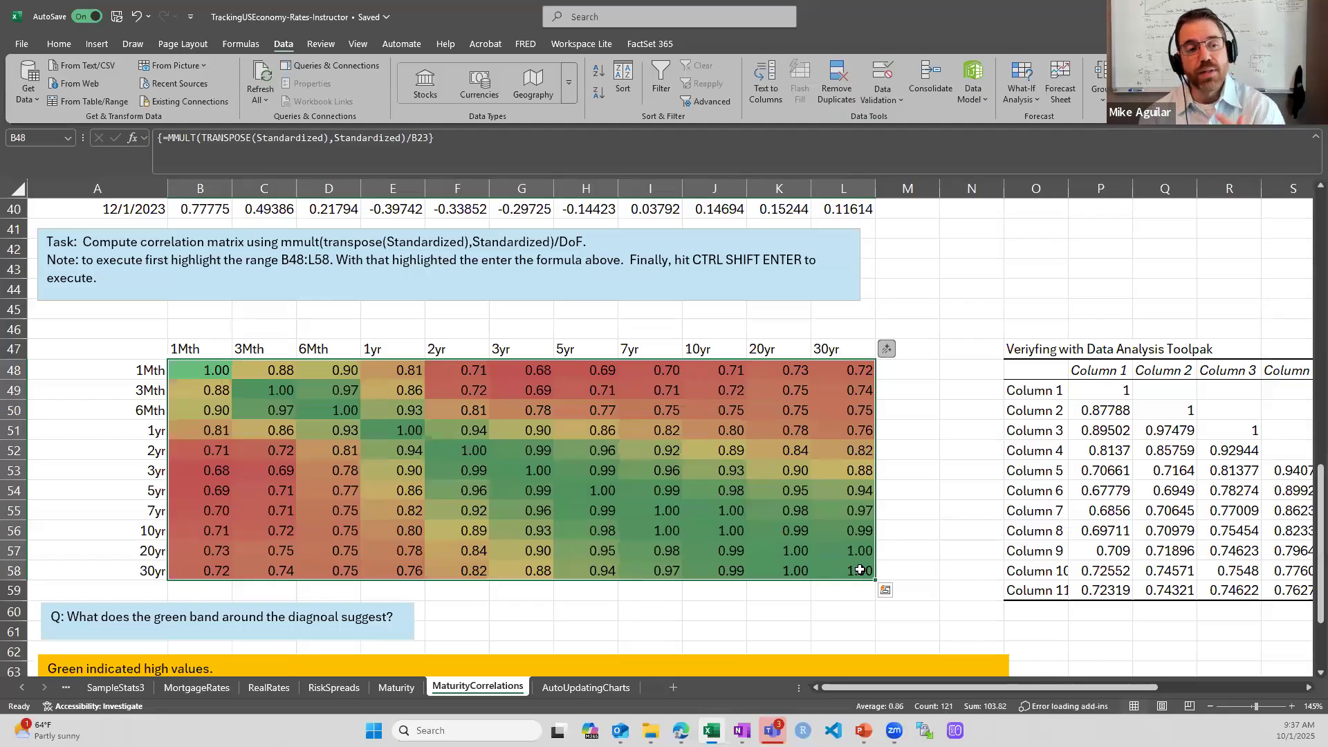
{"action": "scroll", "coordinate": [325, 339], "scroll_direction": "up", "scroll_amount": 6}
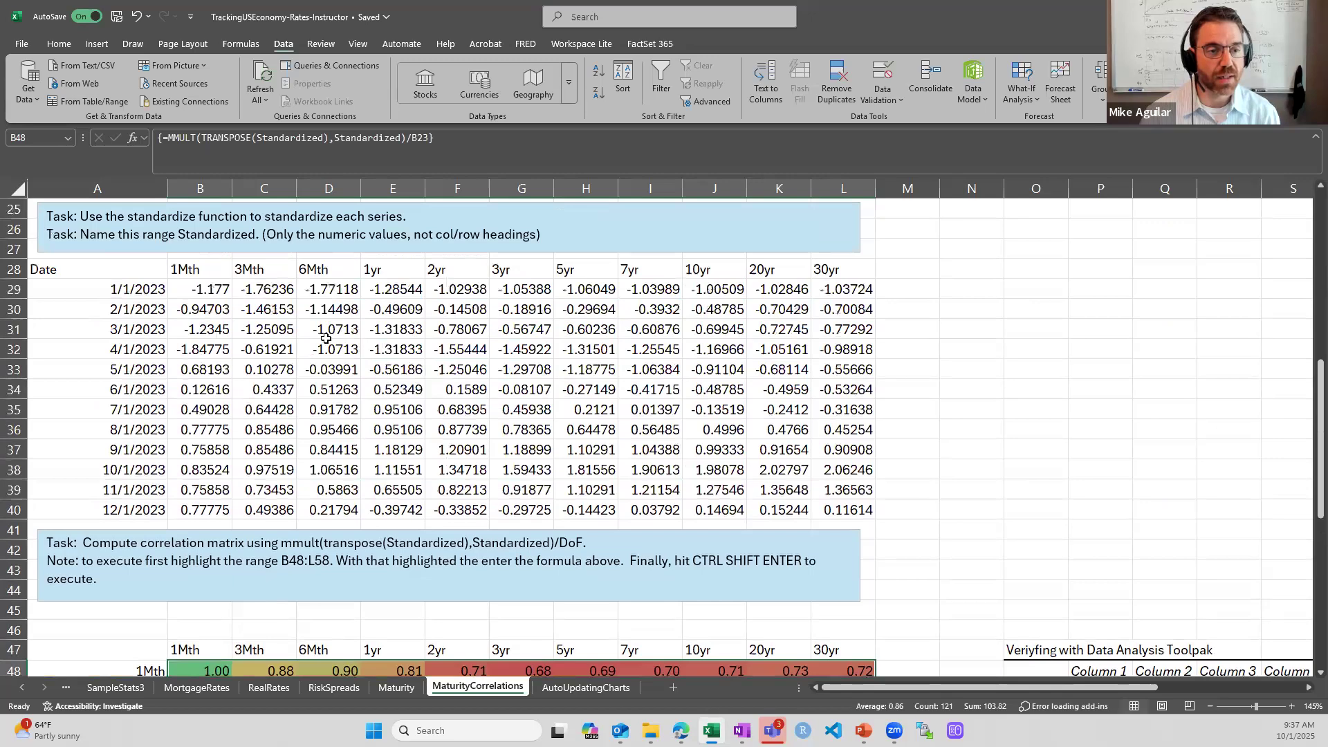
{"action": "left_click_drag", "start_coordinate": [225, 333], "coordinate": [831, 324]}
{"action": "key", "text": "ctrl+c"}
{"action": "scroll", "coordinate": [218, 311], "scroll_direction": "down", "scroll_amount": 7}
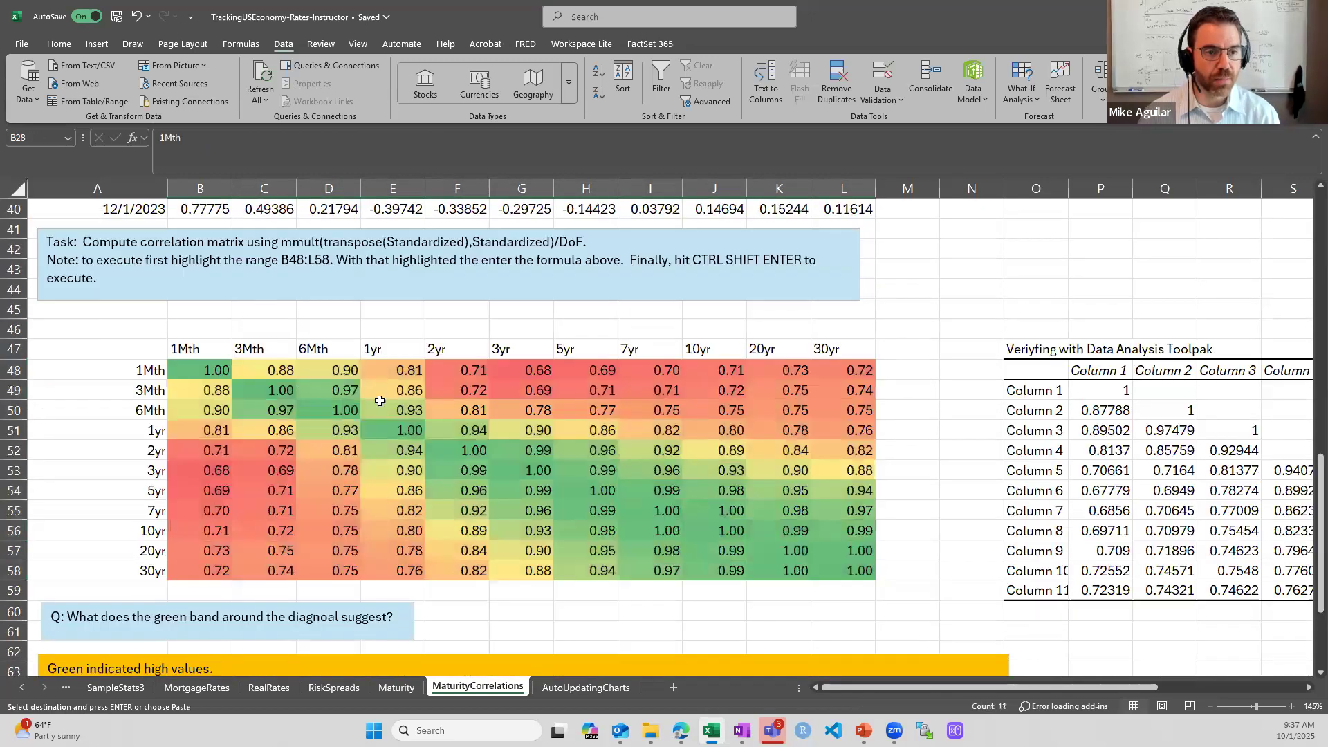
{"action": "left_click", "coordinate": [211, 291]}
{"action": "key", "text": "ctrl+v"}
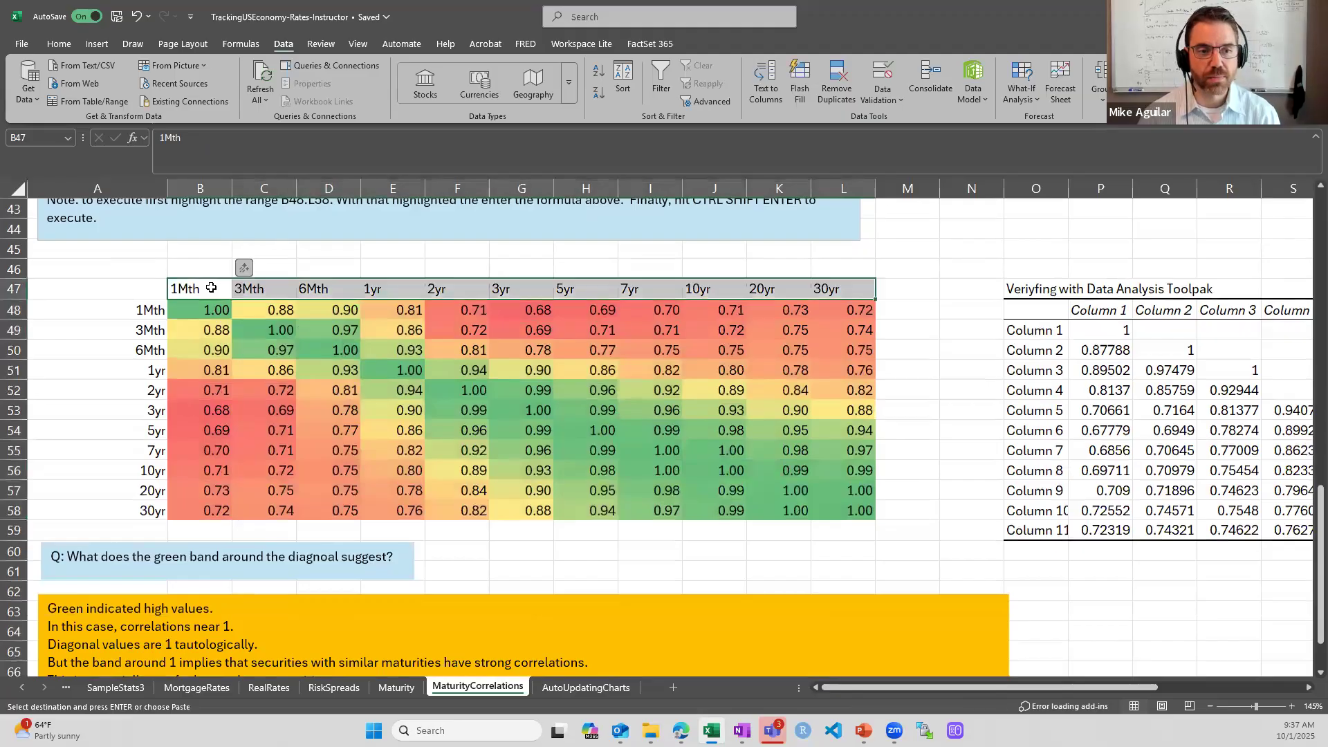
- Copy the maturity headers in B47:L47 and paste them transposed as row labels starting at A48
{"action": "right_click", "coordinate": [211, 290]}
{"action": "left_click", "coordinate": [242, 271]}
{"action": "left_click", "coordinate": [142, 311]}
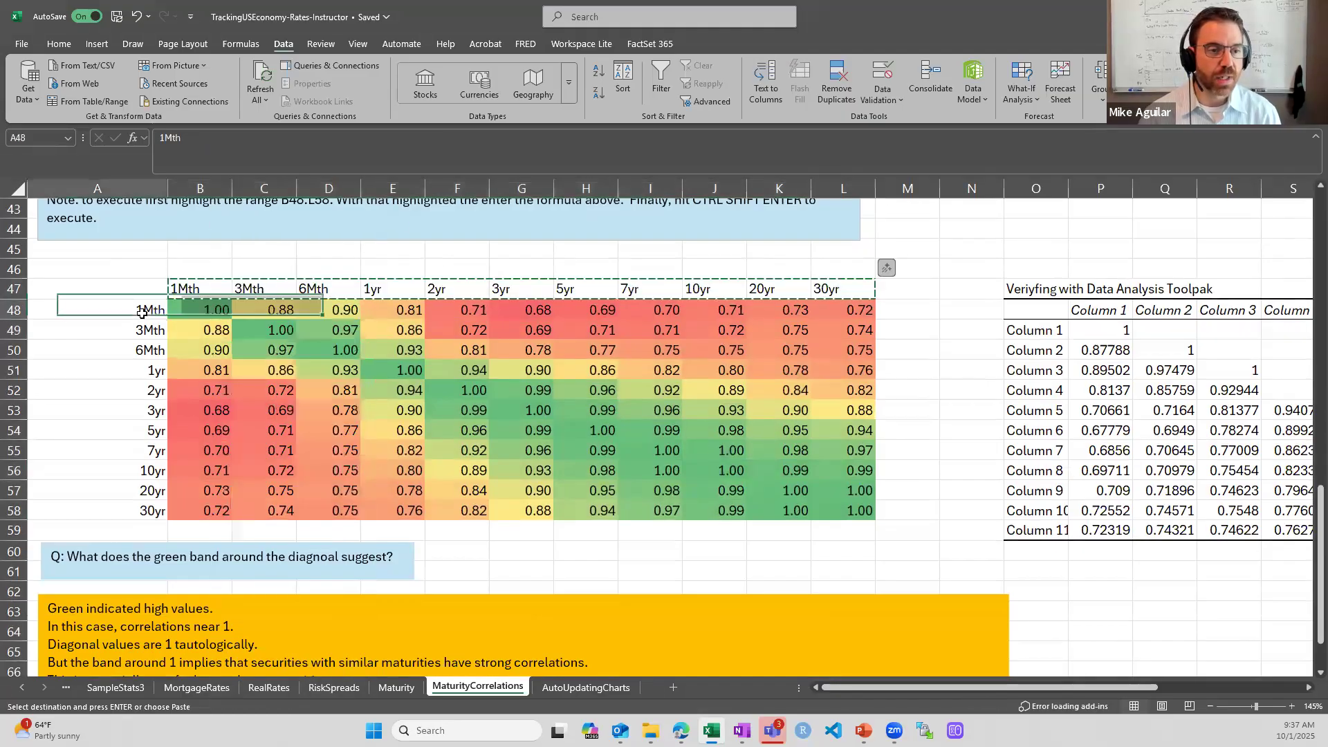
{"action": "right_click", "coordinate": [141, 311]}
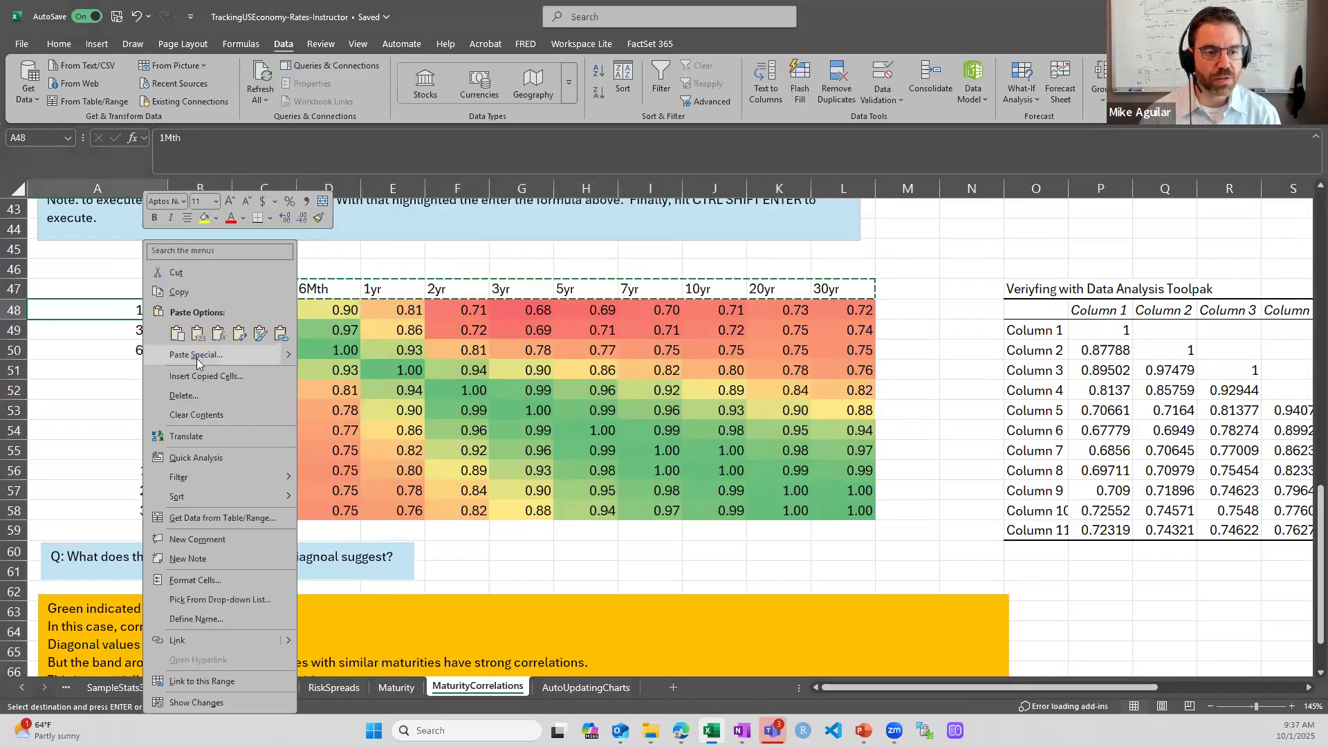
{"action": "left_click", "coordinate": [197, 357]}
{"action": "left_click", "coordinate": [217, 464]}
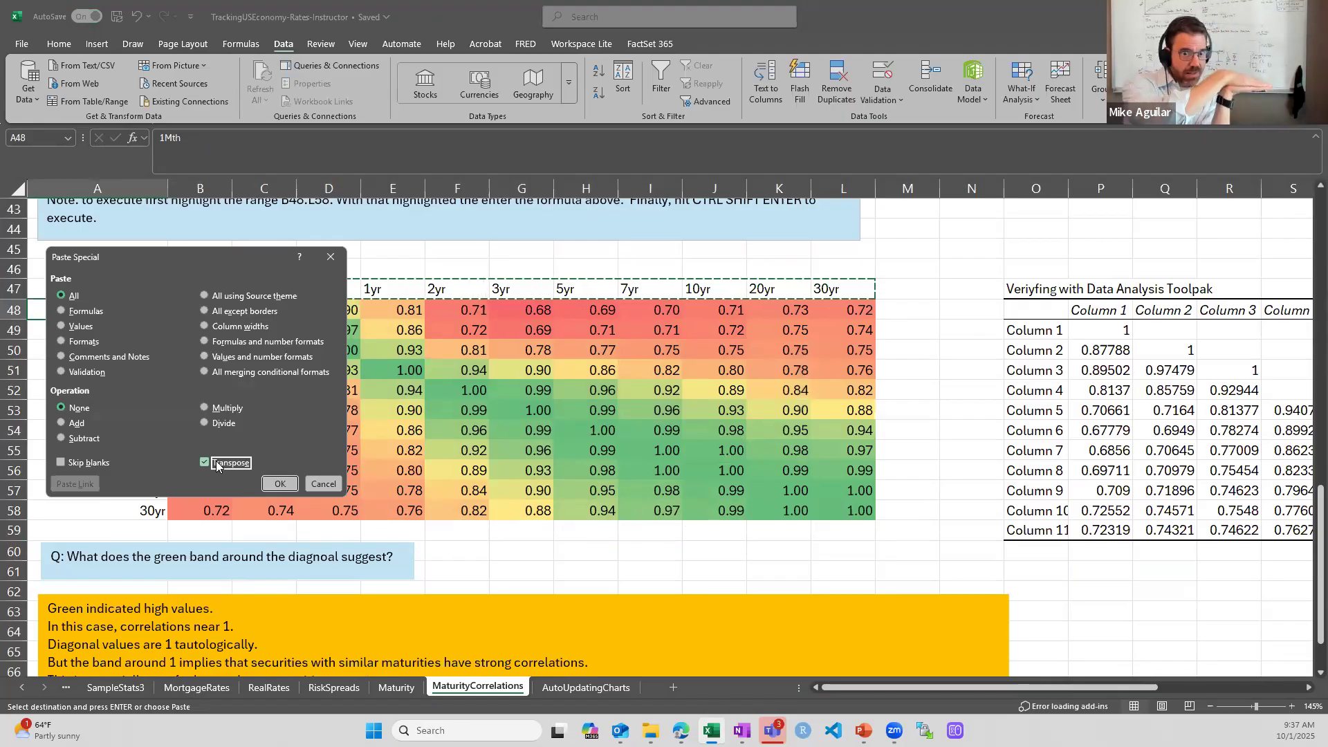
{"action": "left_click", "coordinate": [284, 484]}
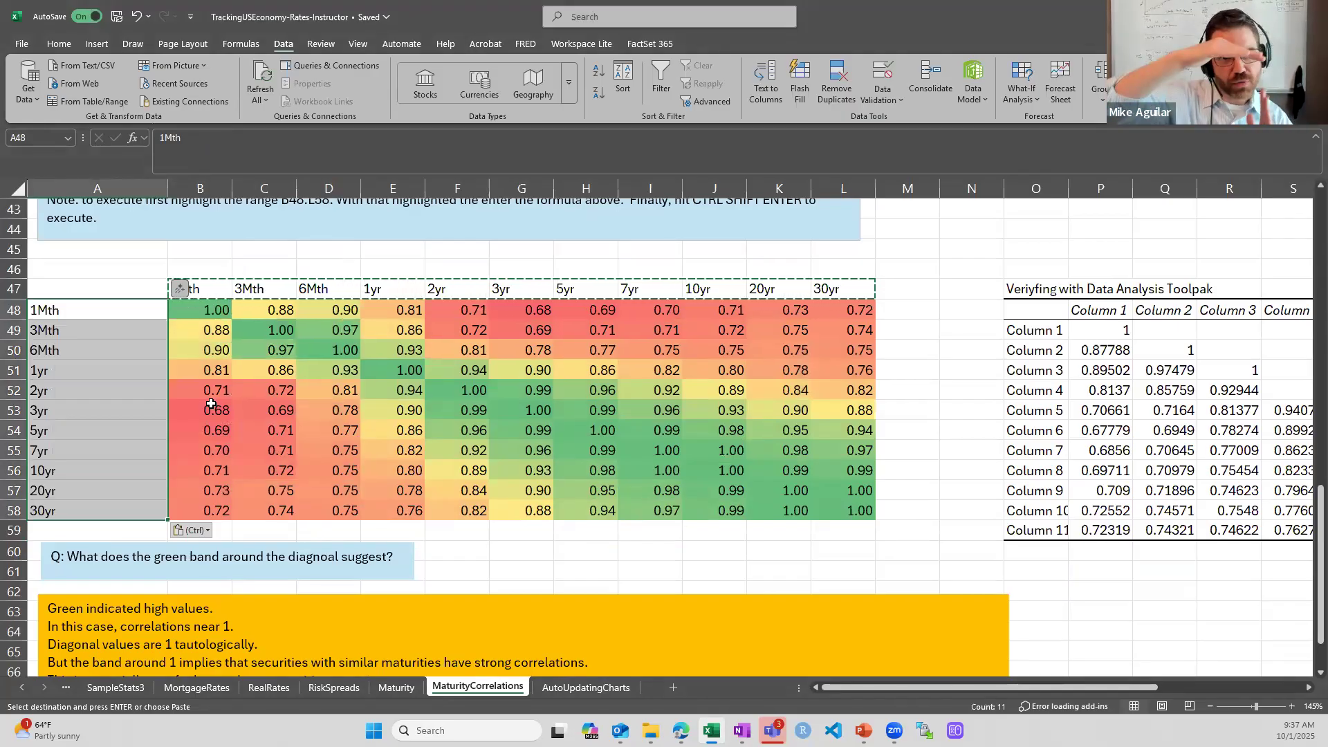
- Start an MMULT formula across B48:L58 with the transpose of the standardized values B29:L40 as its first array
{"action": "left_click_drag", "start_coordinate": [204, 309], "coordinate": [844, 513]}
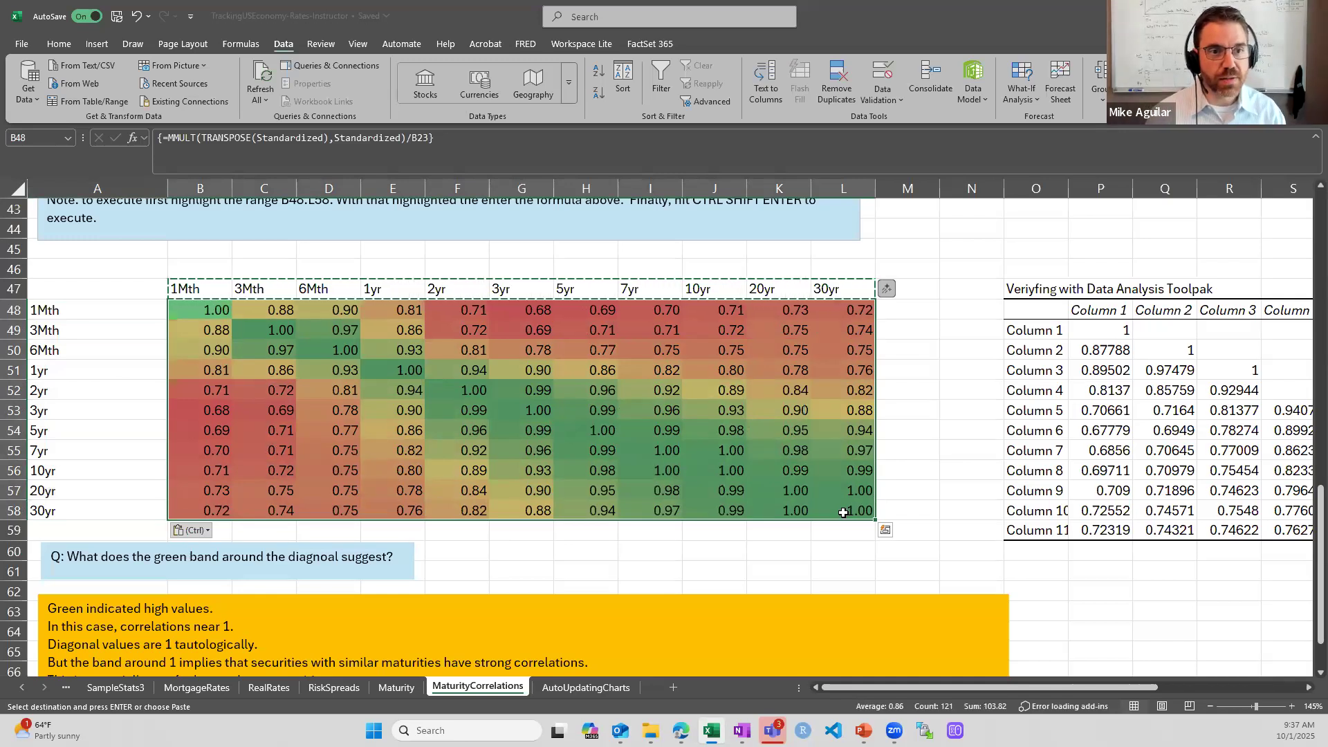
{"action": "type", "text": "="}
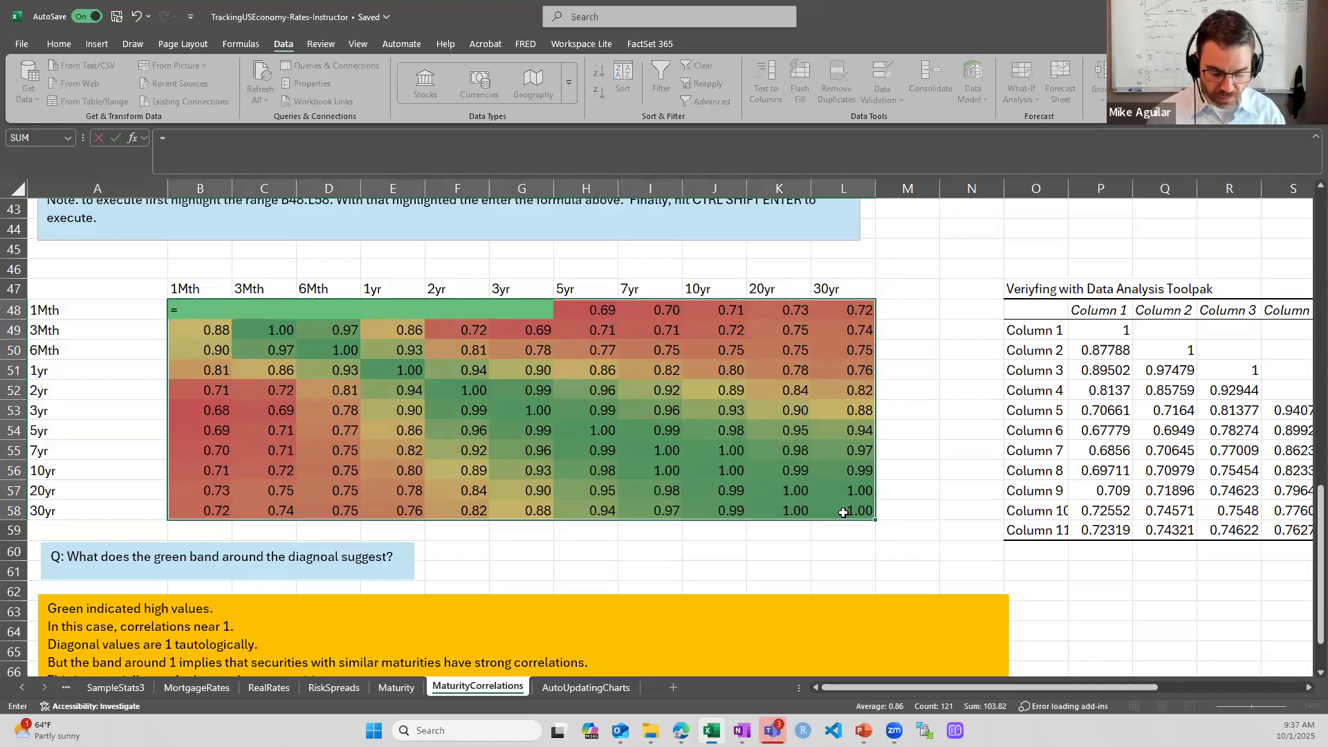
{"action": "type", "text": "mm"}
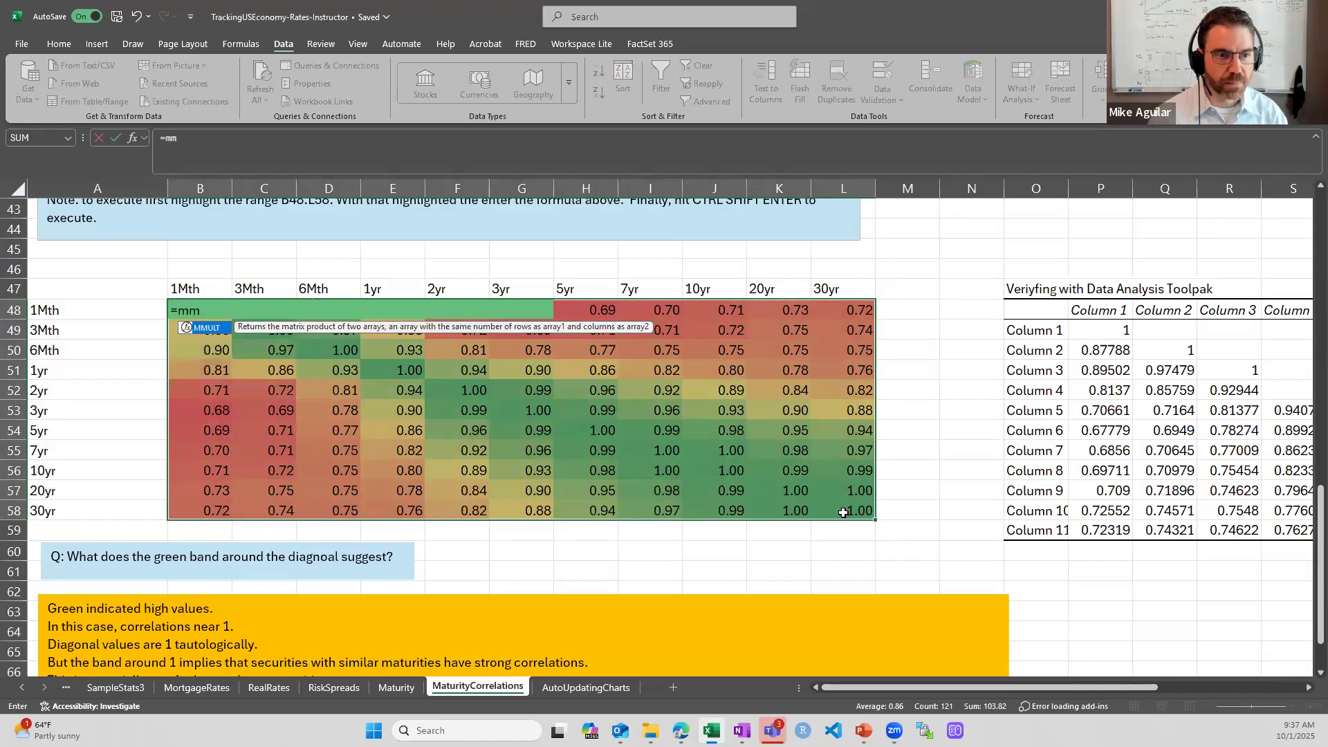
{"action": "type", "text": "ult("}
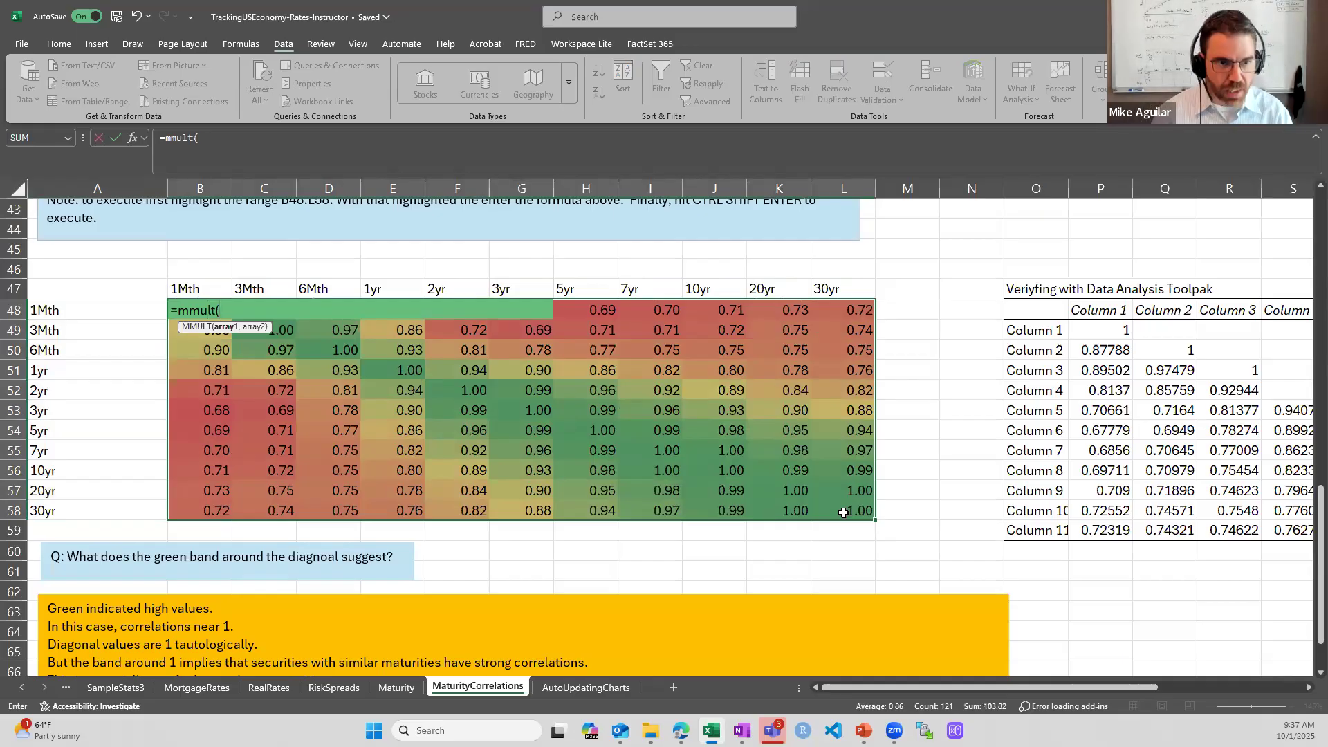
{"action": "type", "text": "transpose("}
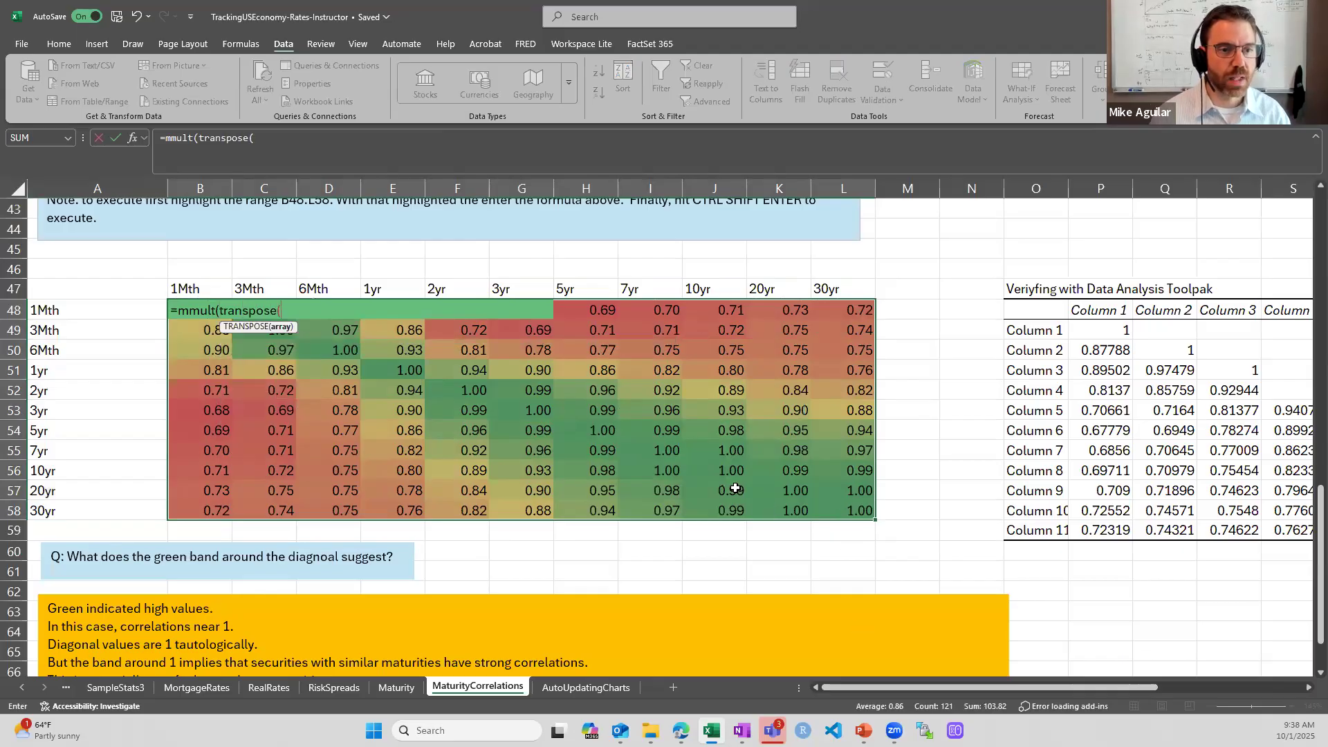
{"action": "scroll", "coordinate": [735, 488], "scroll_direction": "up", "scroll_amount": 6}
{"action": "left_click_drag", "start_coordinate": [208, 289], "coordinate": [825, 502]}
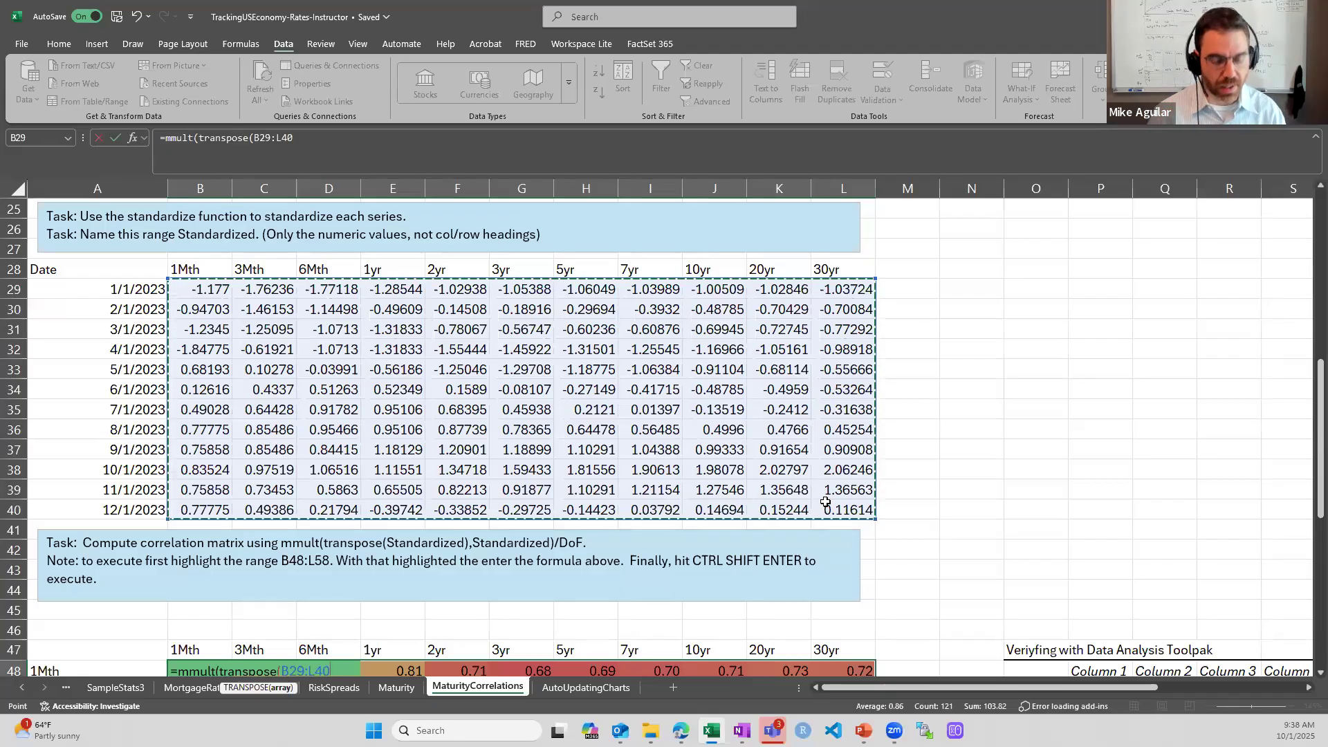
{"action": "type", "text": ")"}
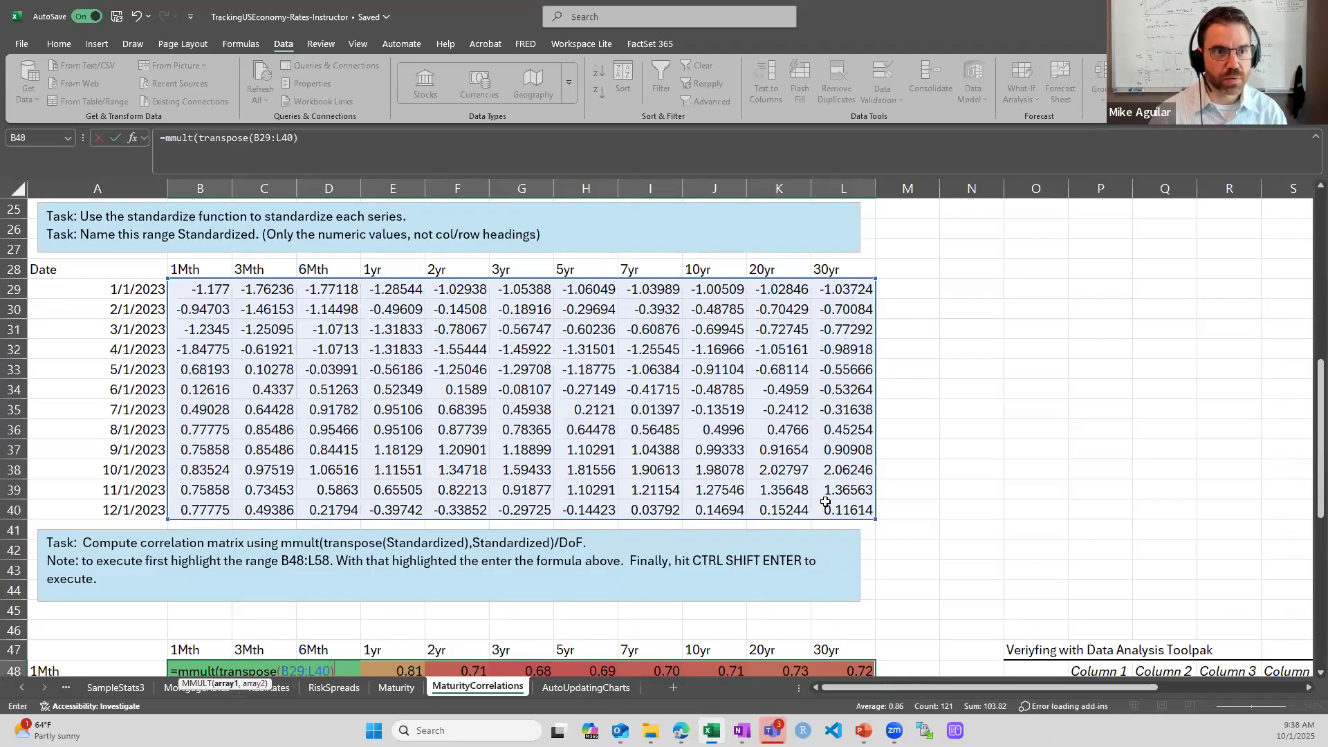
{"action": "type", "text": ","}
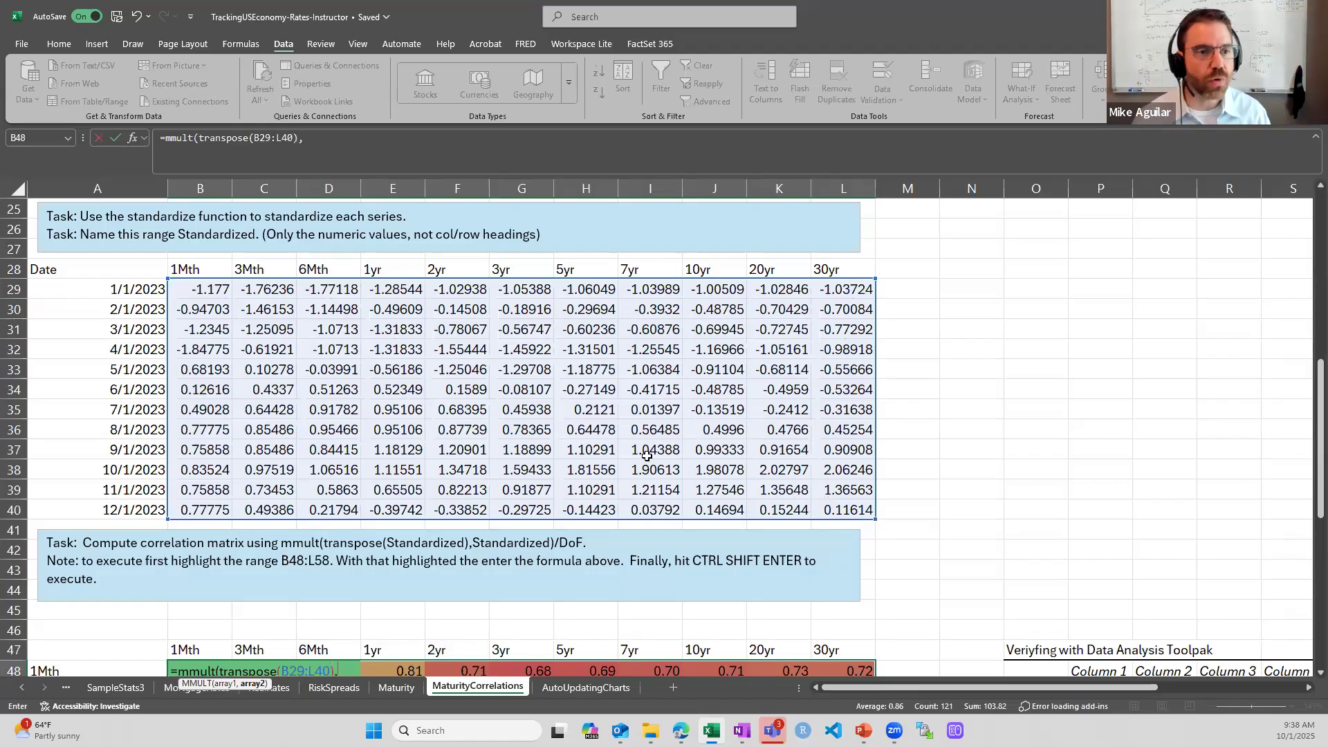
- Complete the MMULT formula with B29:L40 as the second array, divide by the DoF in B23, and enter it as an array formula
{"action": "left_click_drag", "start_coordinate": [205, 293], "coordinate": [841, 505]}
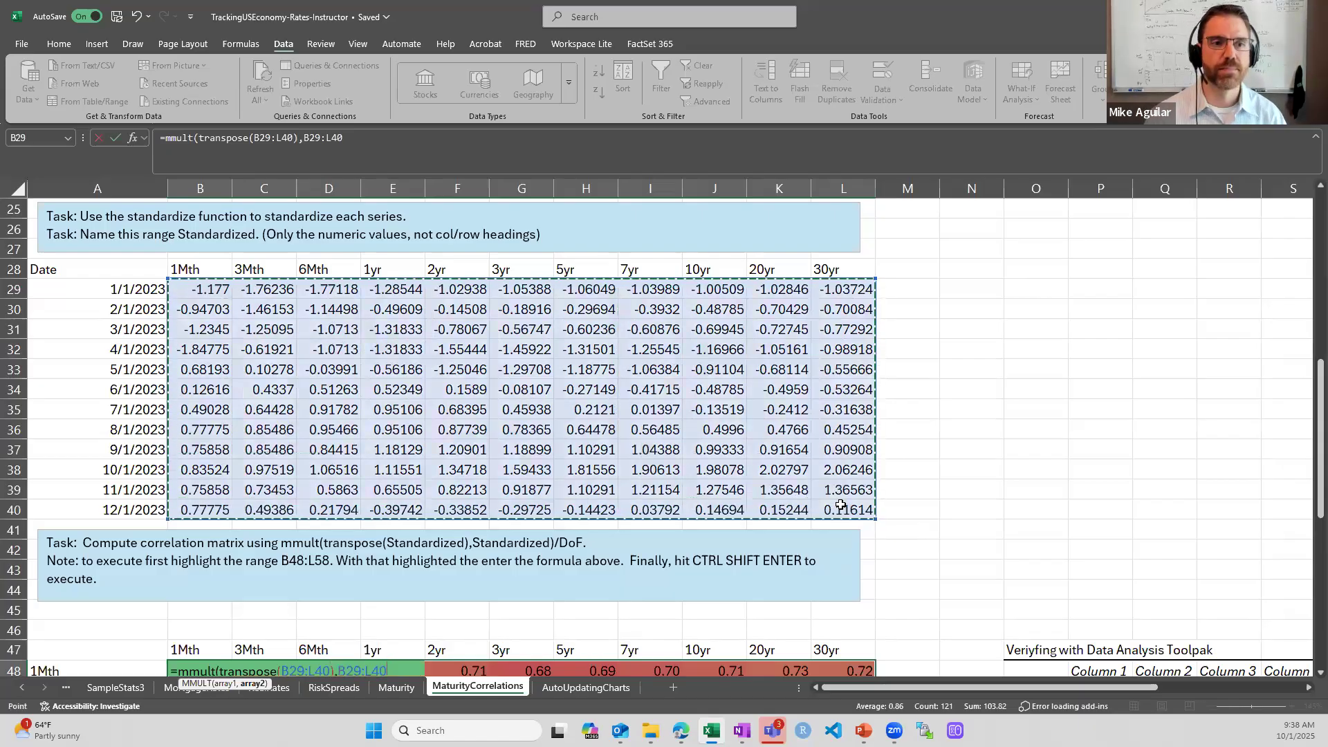
{"action": "type", "text": ")"}
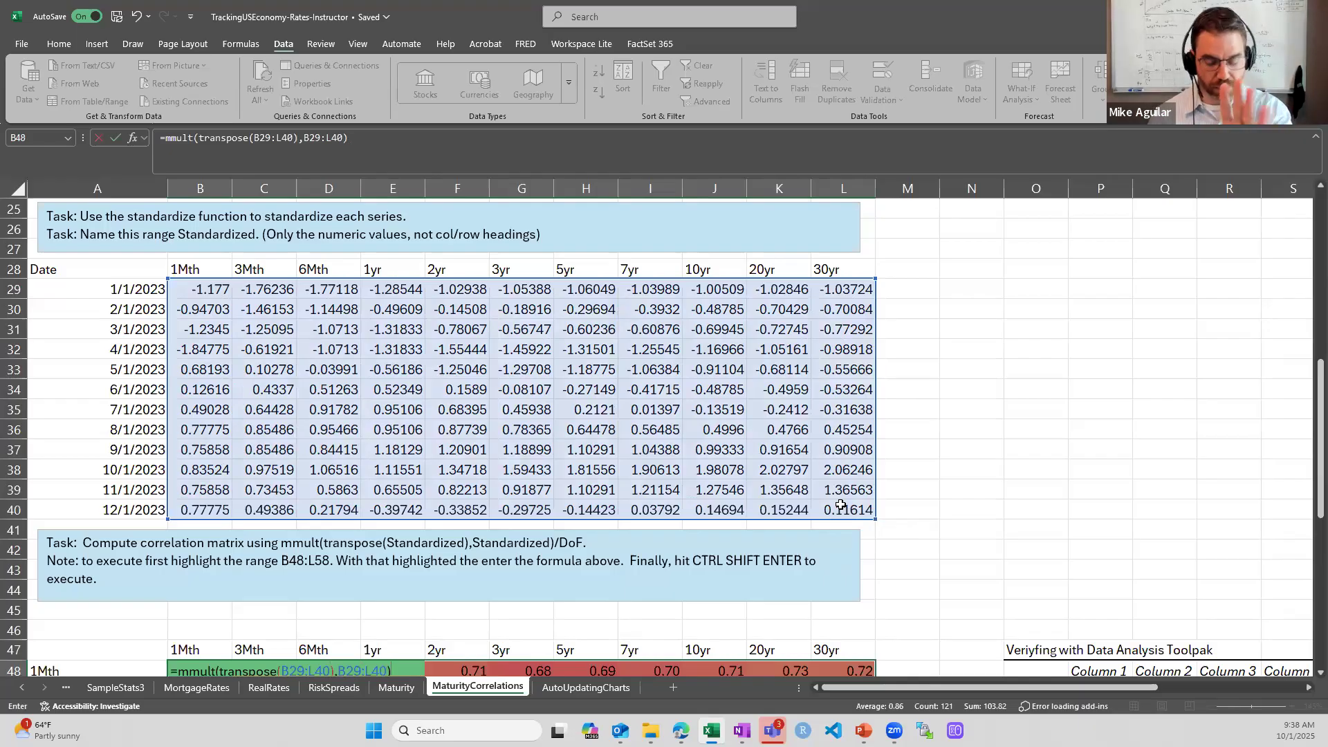
{"action": "type", "text": "/"}
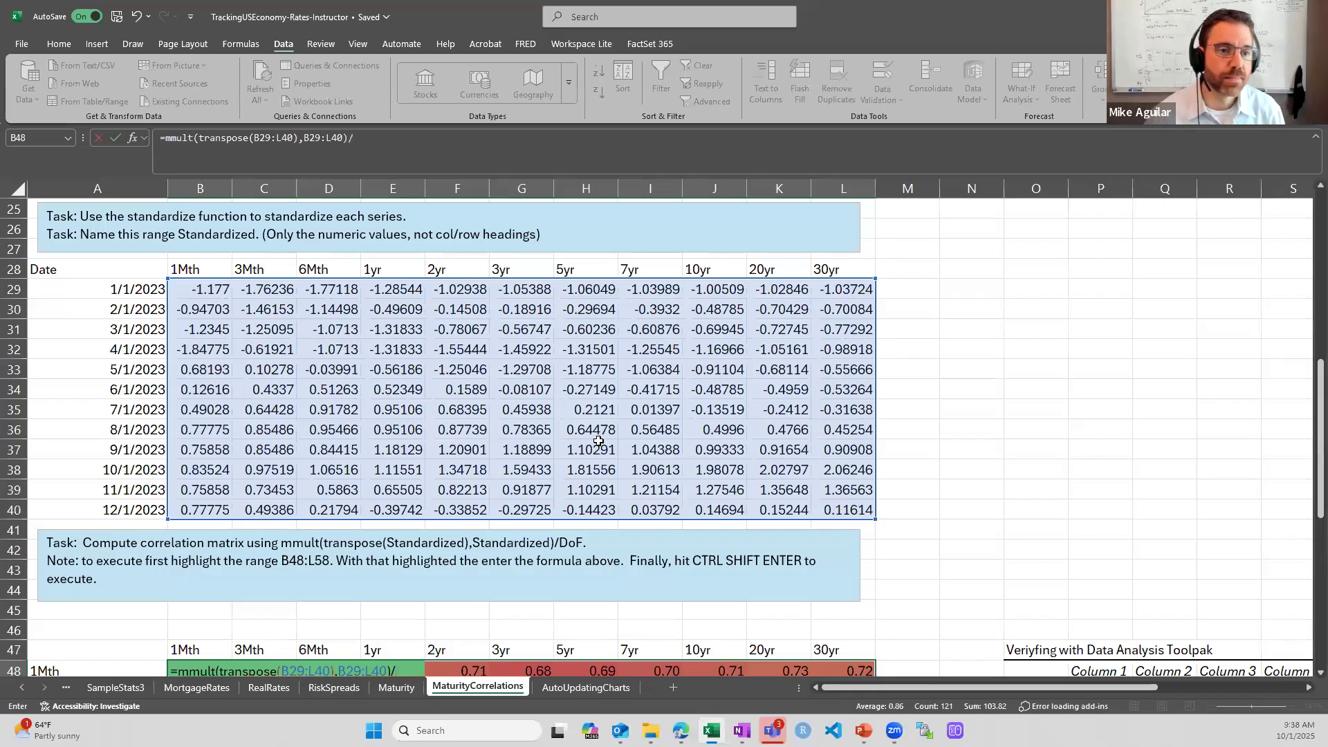
{"action": "scroll", "coordinate": [271, 333], "scroll_direction": "up", "scroll_amount": 3}
{"action": "left_click", "coordinate": [193, 354]}
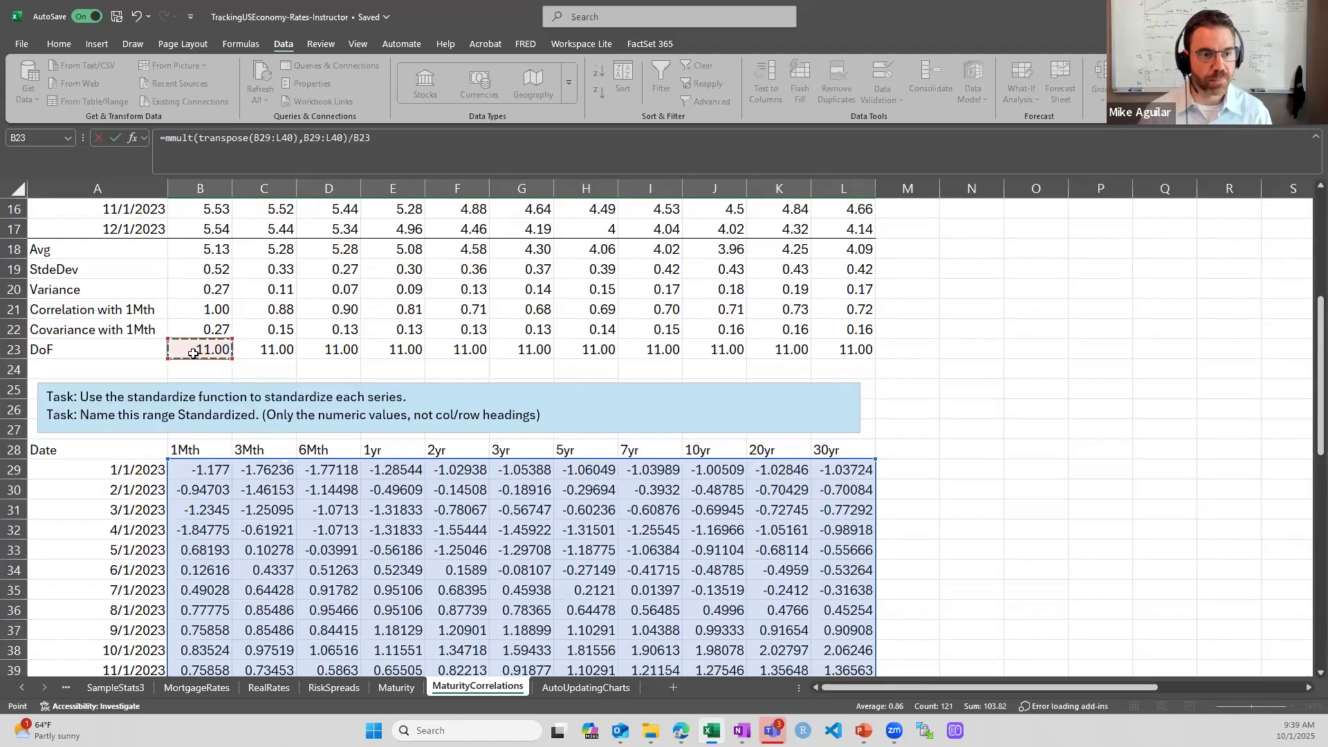
{"action": "scroll", "coordinate": [354, 410], "scroll_direction": "down", "scroll_amount": 9}
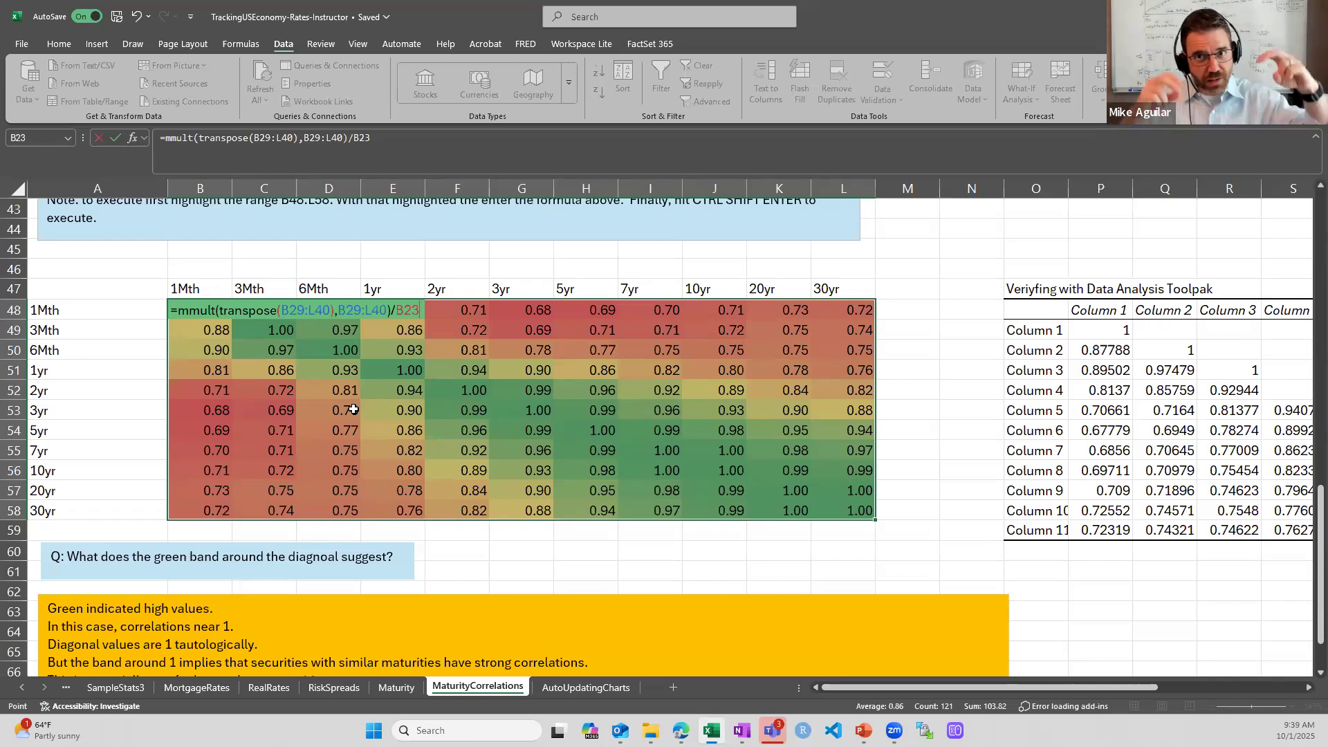
{"action": "key", "text": "ctrl+shift+Return"}
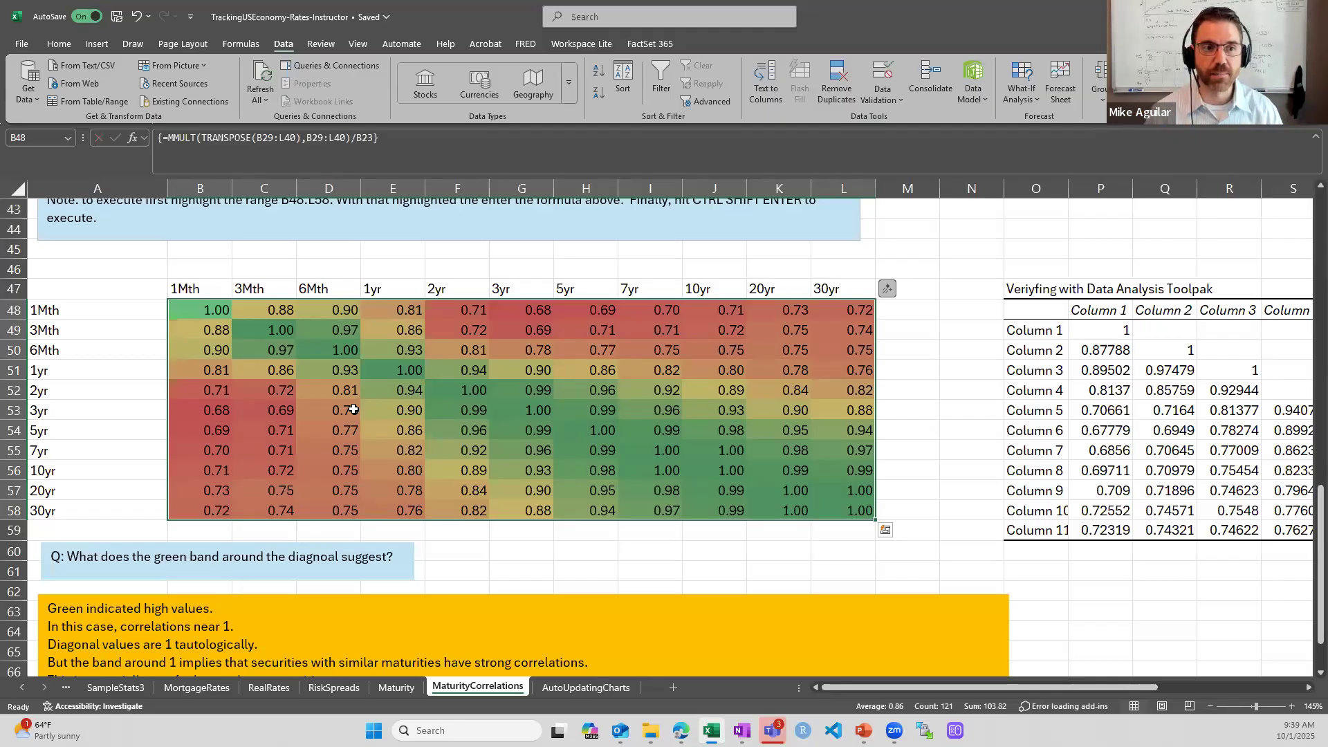
{"action": "left_click", "coordinate": [352, 409]}
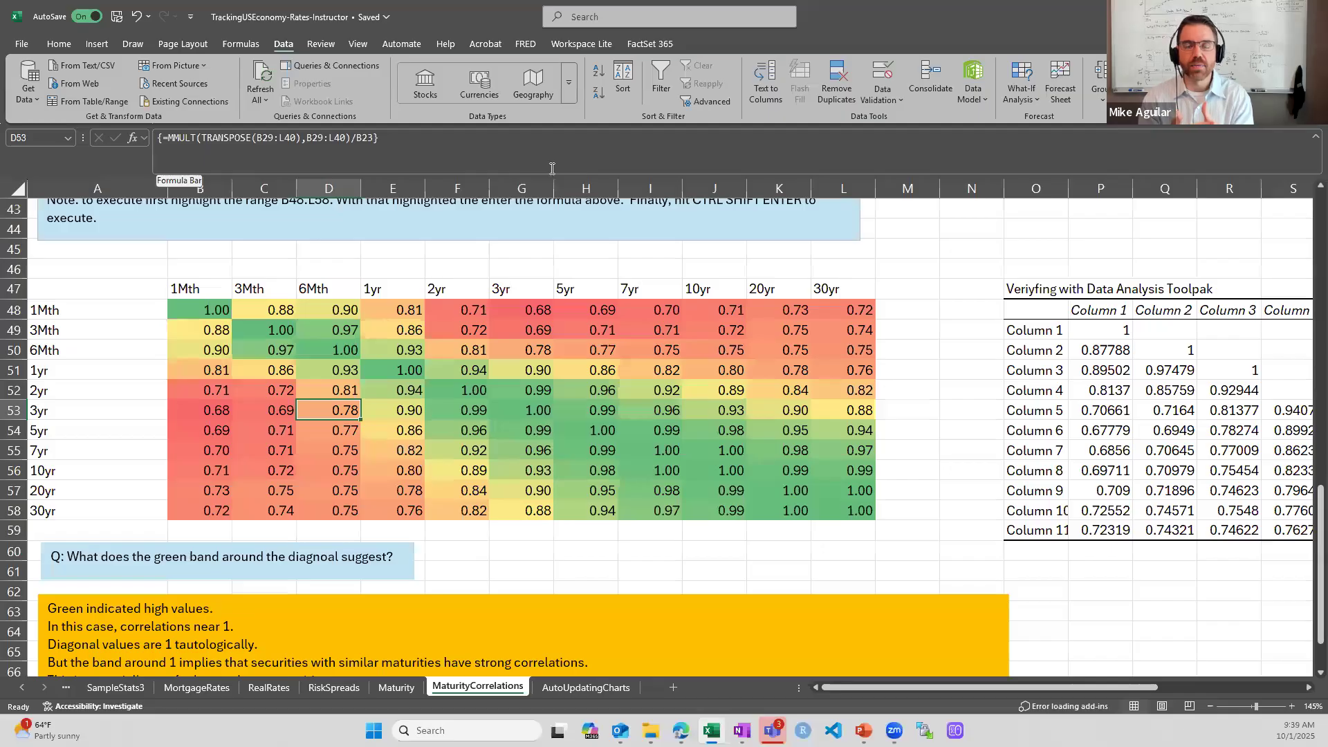
- Compare the diagonal cells B48, C49 and D50 of the correlation matrix with the diagonal of the Data Analysis Toolpak output
{"action": "scroll", "coordinate": [575, 179], "scroll_direction": "up", "scroll_amount": 1}
{"action": "scroll", "coordinate": [574, 180], "scroll_direction": "up", "scroll_amount": 1}
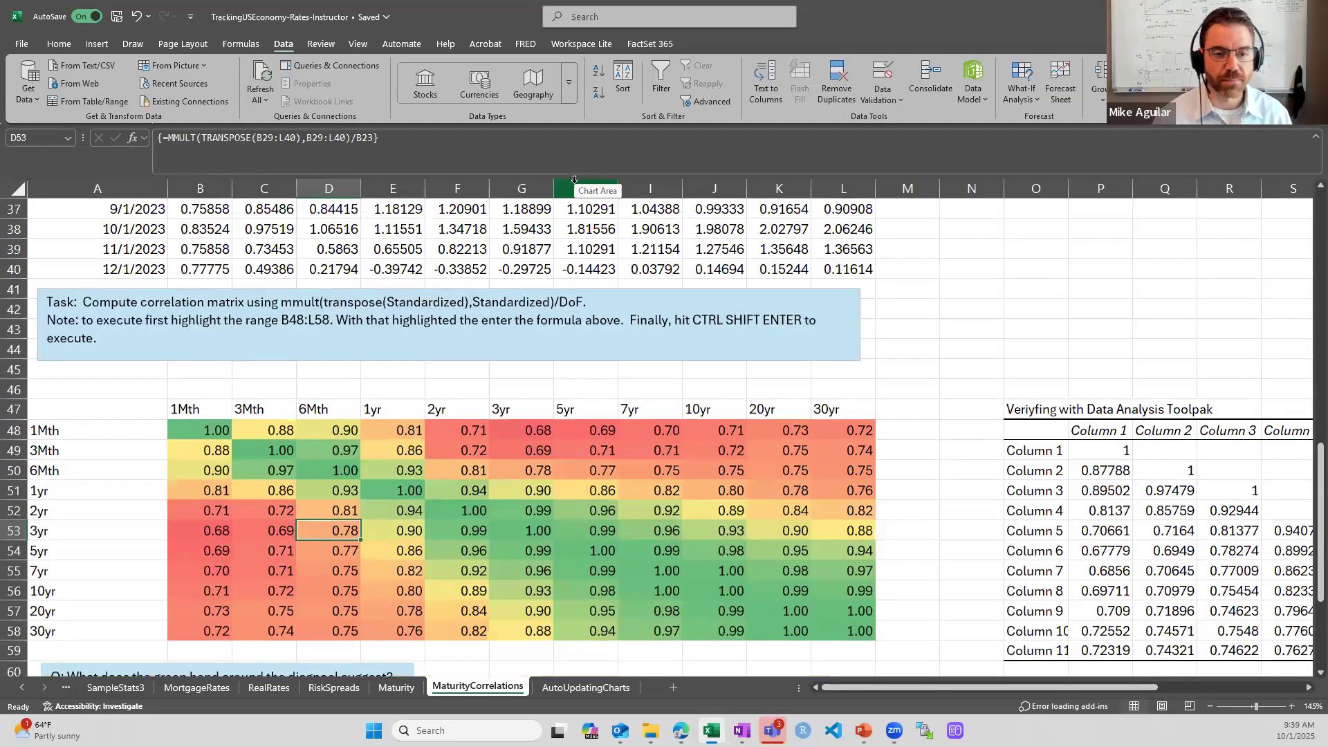
{"action": "left_click", "coordinate": [210, 434]}
{"action": "left_click", "coordinate": [261, 455]}
{"action": "left_click", "coordinate": [326, 472]}
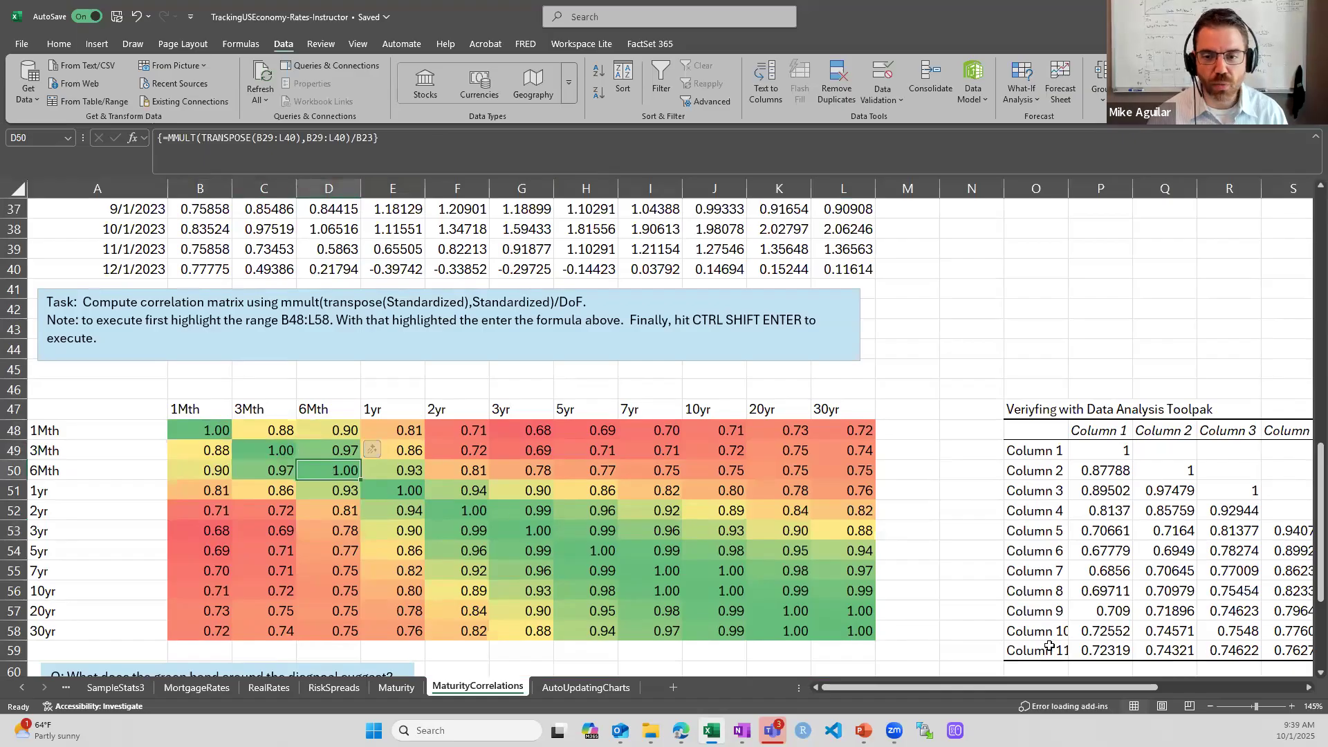
{"action": "left_click", "coordinate": [1124, 450]}
{"action": "left_click_drag", "start_coordinate": [1157, 465], "coordinate": [1162, 467]}
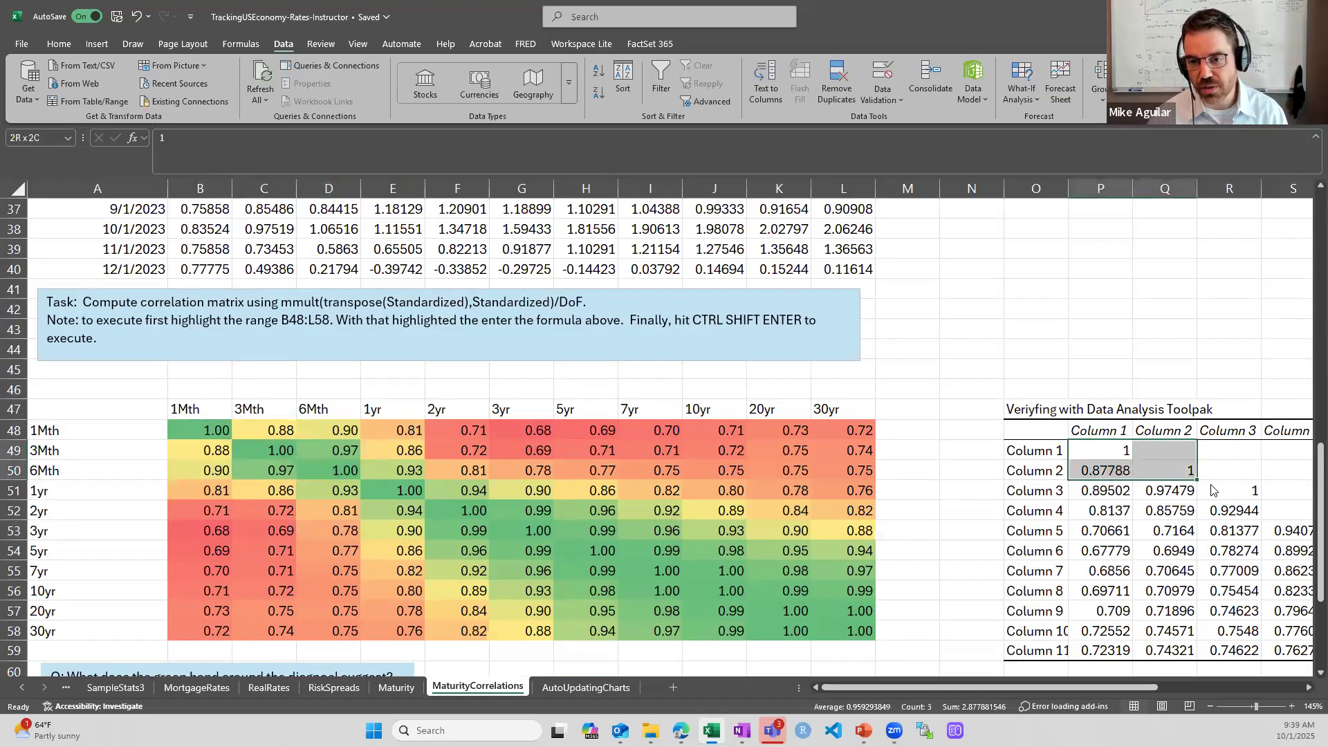
{"action": "left_click", "coordinate": [1191, 469]}
{"action": "left_click", "coordinate": [1235, 489]}
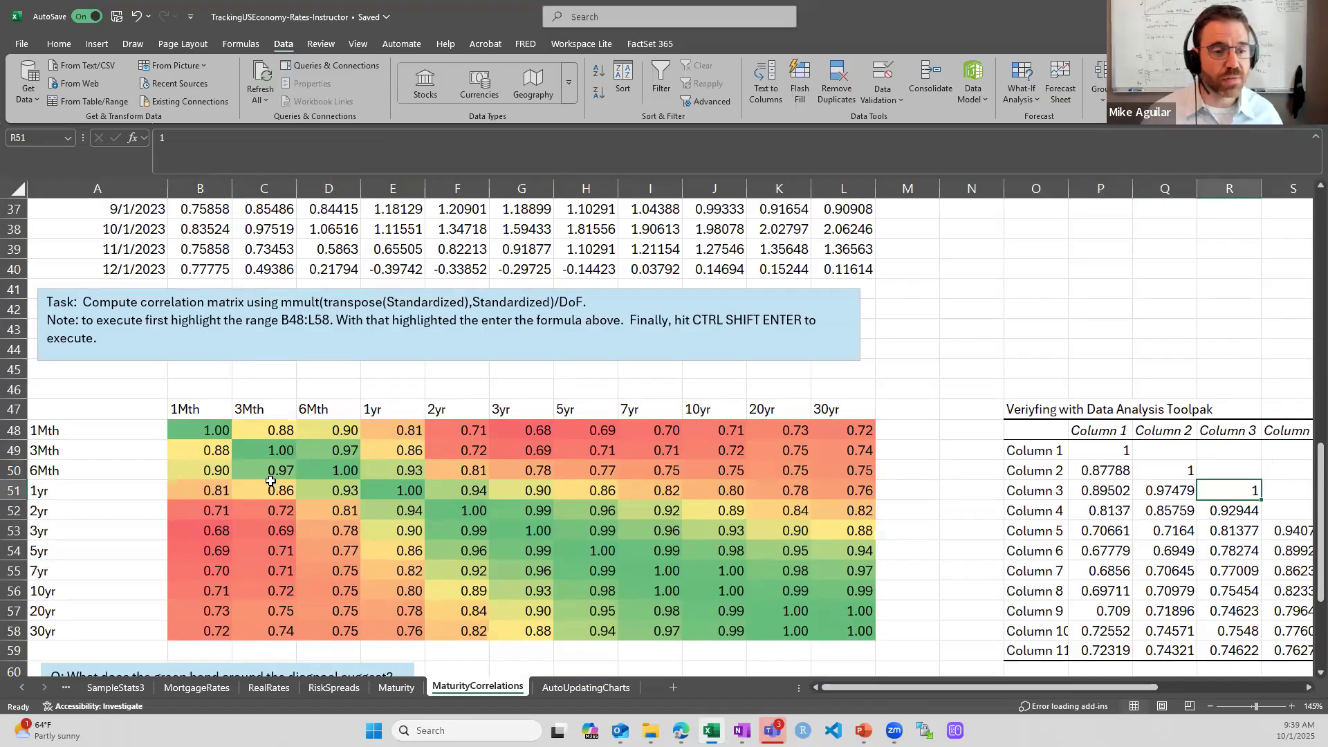
- Select the correlation matrix B48:L58 and view the conditional formatting options, including Color Scales, without applying any
{"action": "left_click_drag", "start_coordinate": [221, 430], "coordinate": [862, 626]}
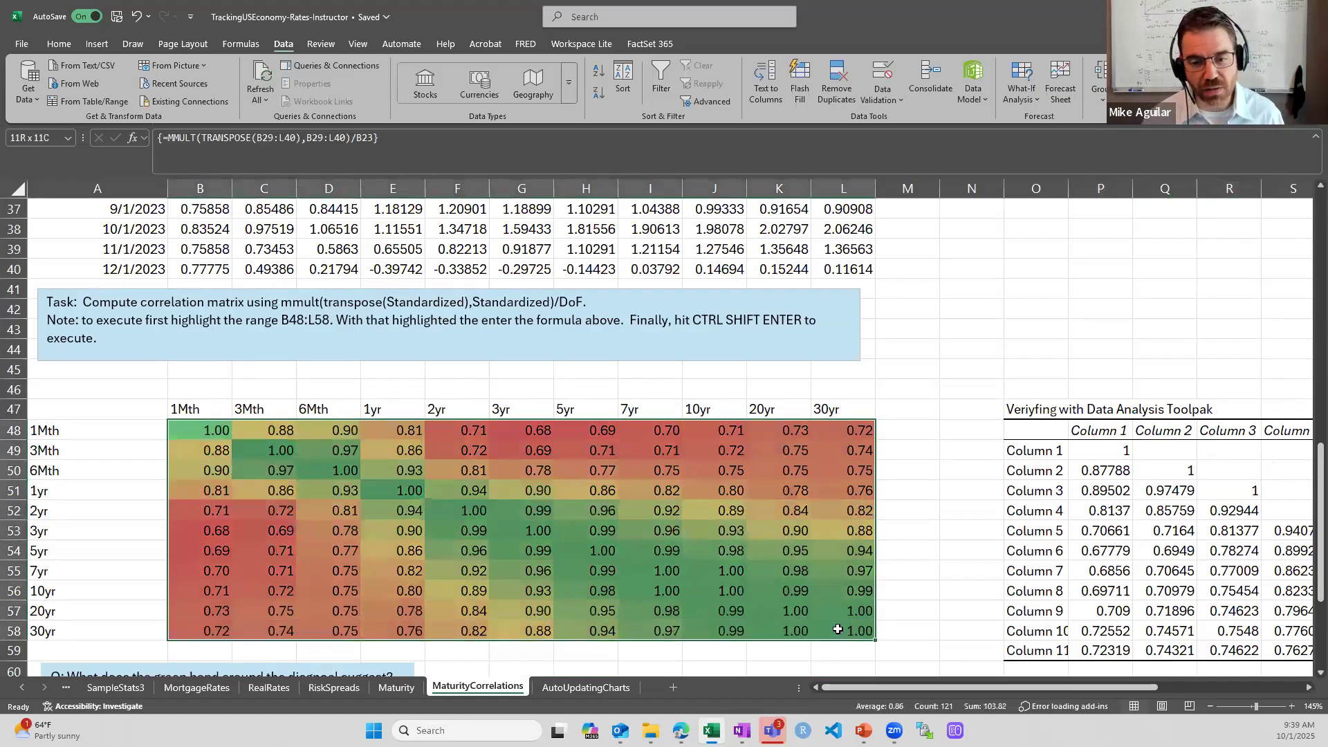
{"action": "left_click", "coordinate": [59, 44]}
{"action": "left_click", "coordinate": [638, 103]}
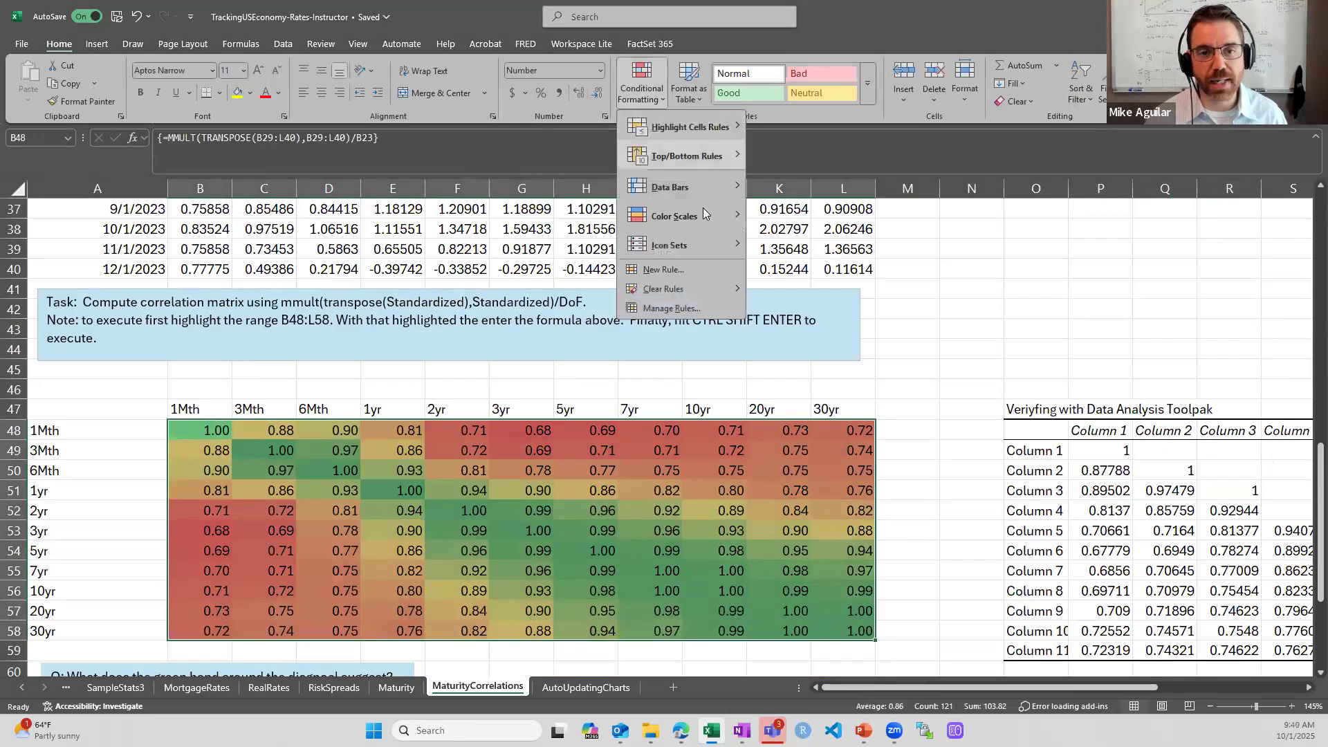
{"action": "mouse_move", "coordinate": [709, 217]}
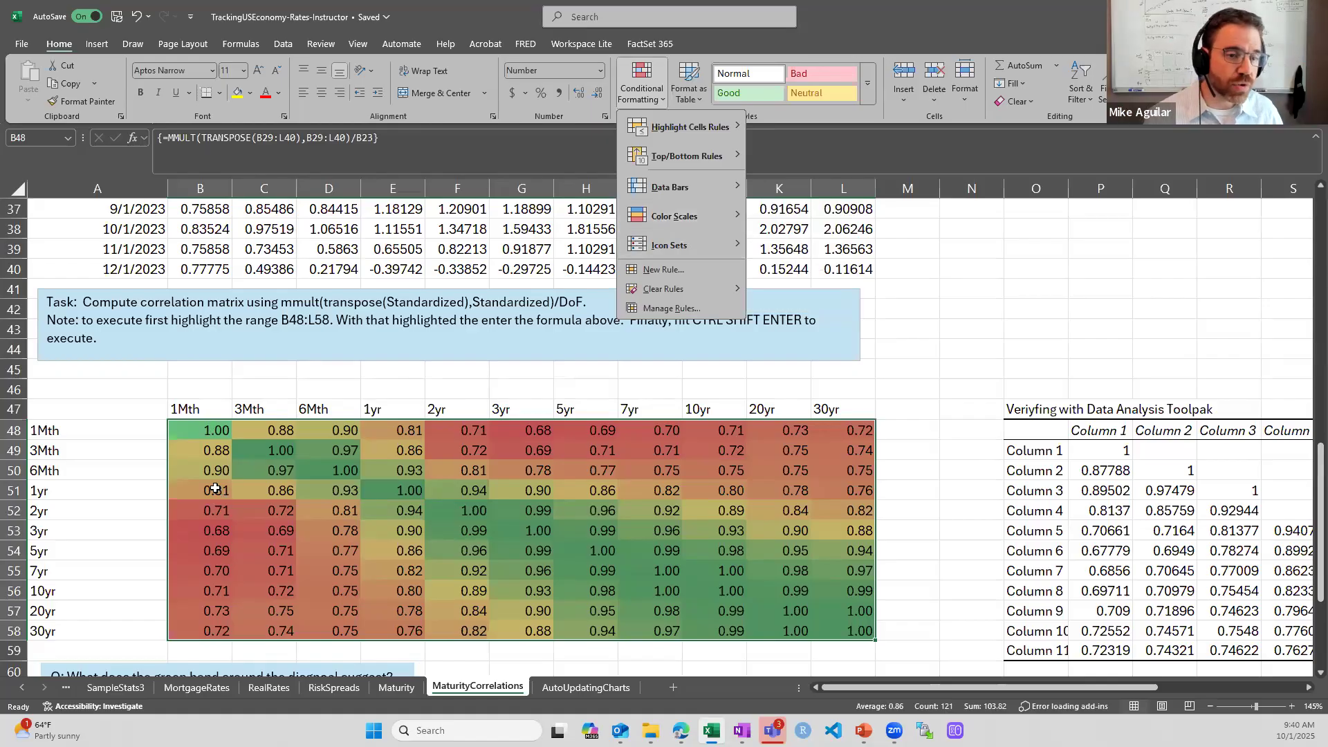
{"action": "left_click", "coordinate": [196, 518]}
{"action": "left_click", "coordinate": [196, 518]}
- Highlight the matrix's 1Mth row B48:L48 and the Correlation with 1Mth row B21:L21 to compare them
{"action": "left_click", "coordinate": [204, 435]}
{"action": "left_click_drag", "start_coordinate": [315, 430], "coordinate": [872, 433]}
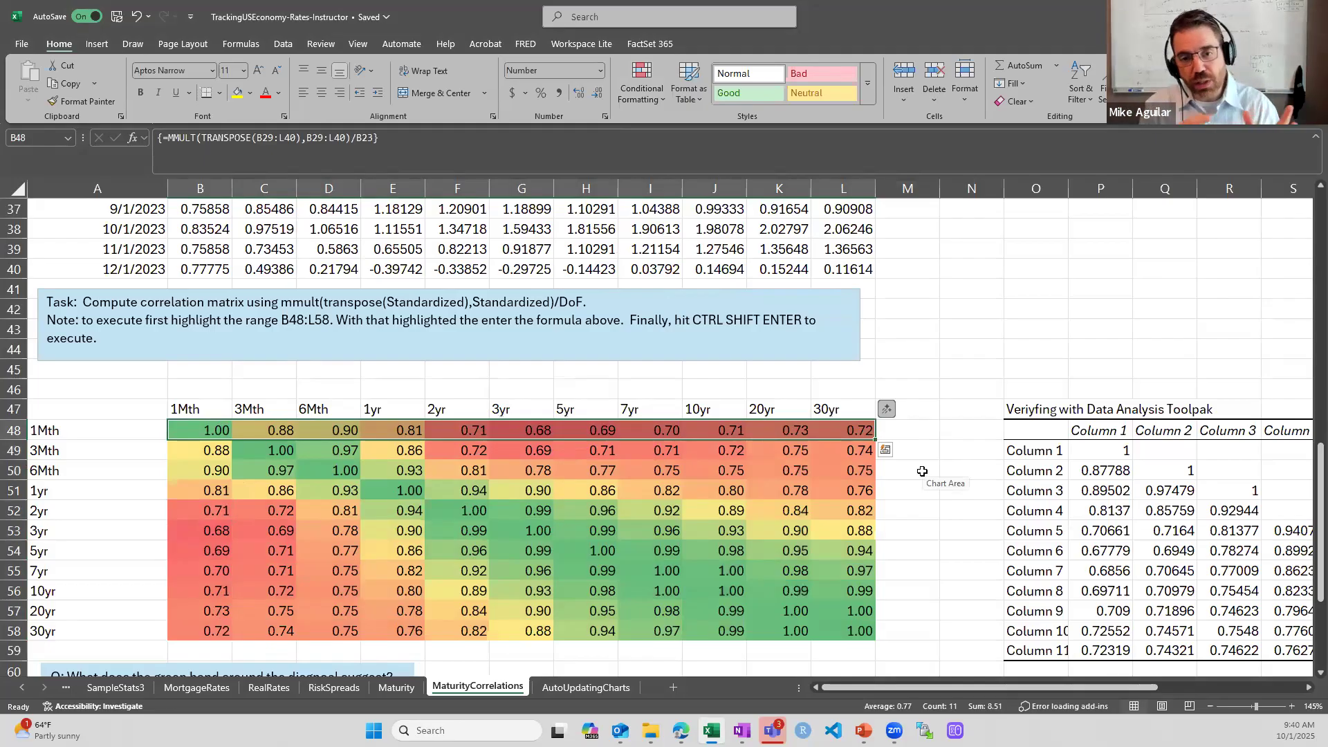
{"action": "scroll", "coordinate": [848, 499], "scroll_direction": "up", "scroll_amount": 8}
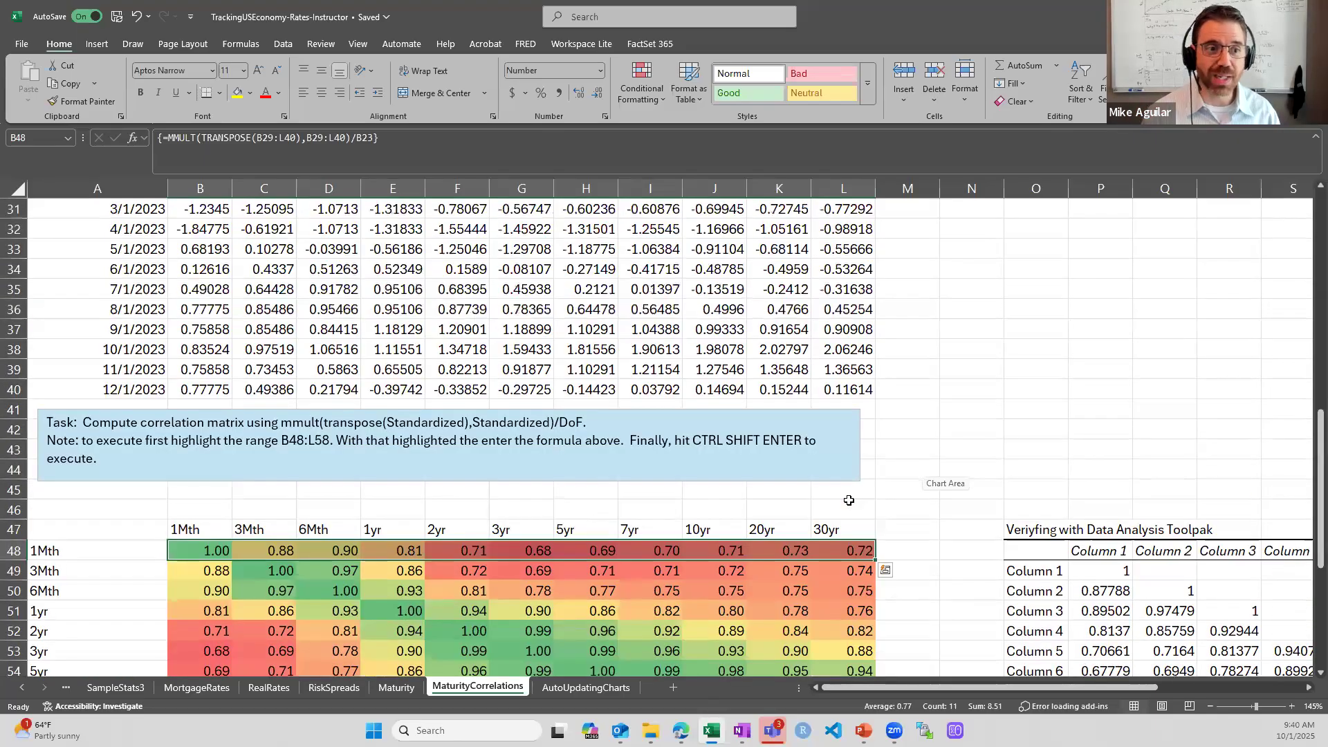
{"action": "left_click_drag", "start_coordinate": [207, 380], "coordinate": [858, 373]}
{"action": "scroll", "coordinate": [760, 424], "scroll_direction": "down", "scroll_amount": 9}
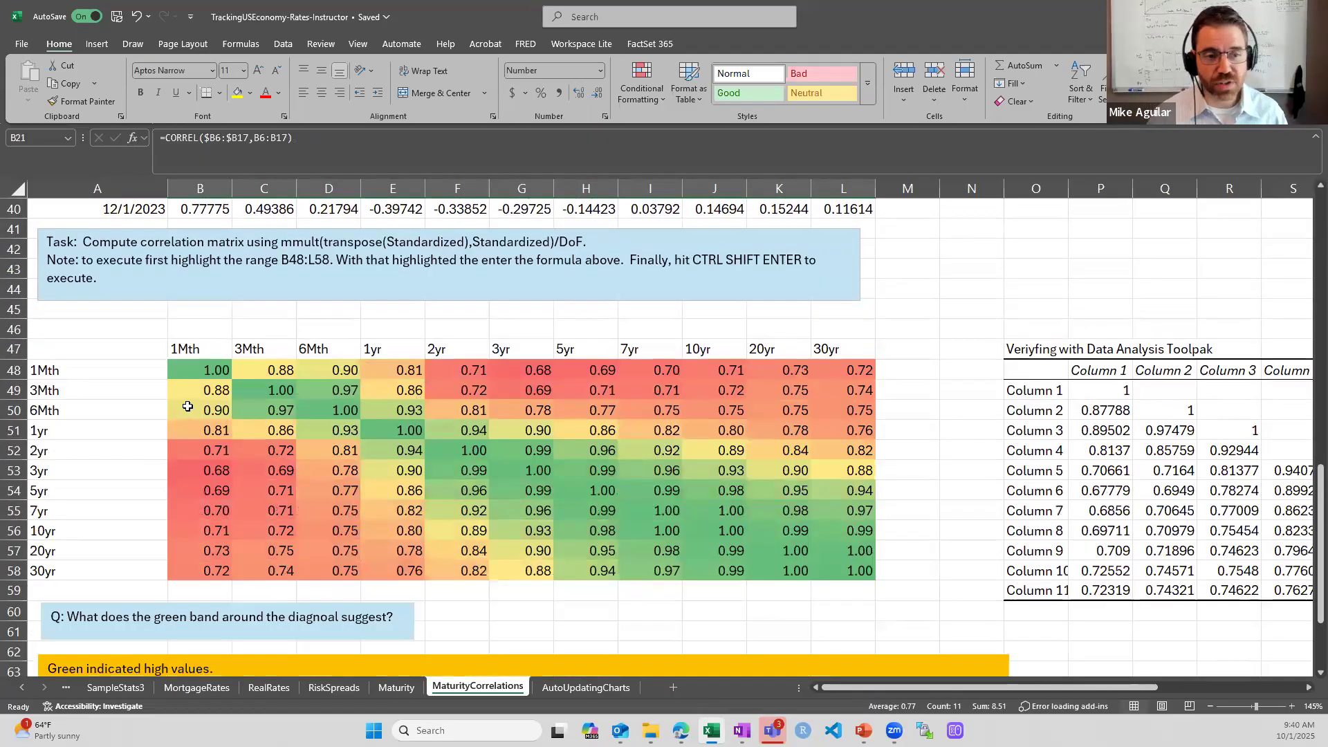
- Inspect the 1Mth column cells from 6Mth down to 30yr and highlight the 30yr row B58:L58
{"action": "left_click", "coordinate": [186, 410]}
{"action": "left_click", "coordinate": [192, 446]}
{"action": "left_click", "coordinate": [198, 491]}
{"action": "left_click", "coordinate": [208, 551]}
{"action": "left_click", "coordinate": [212, 571]}
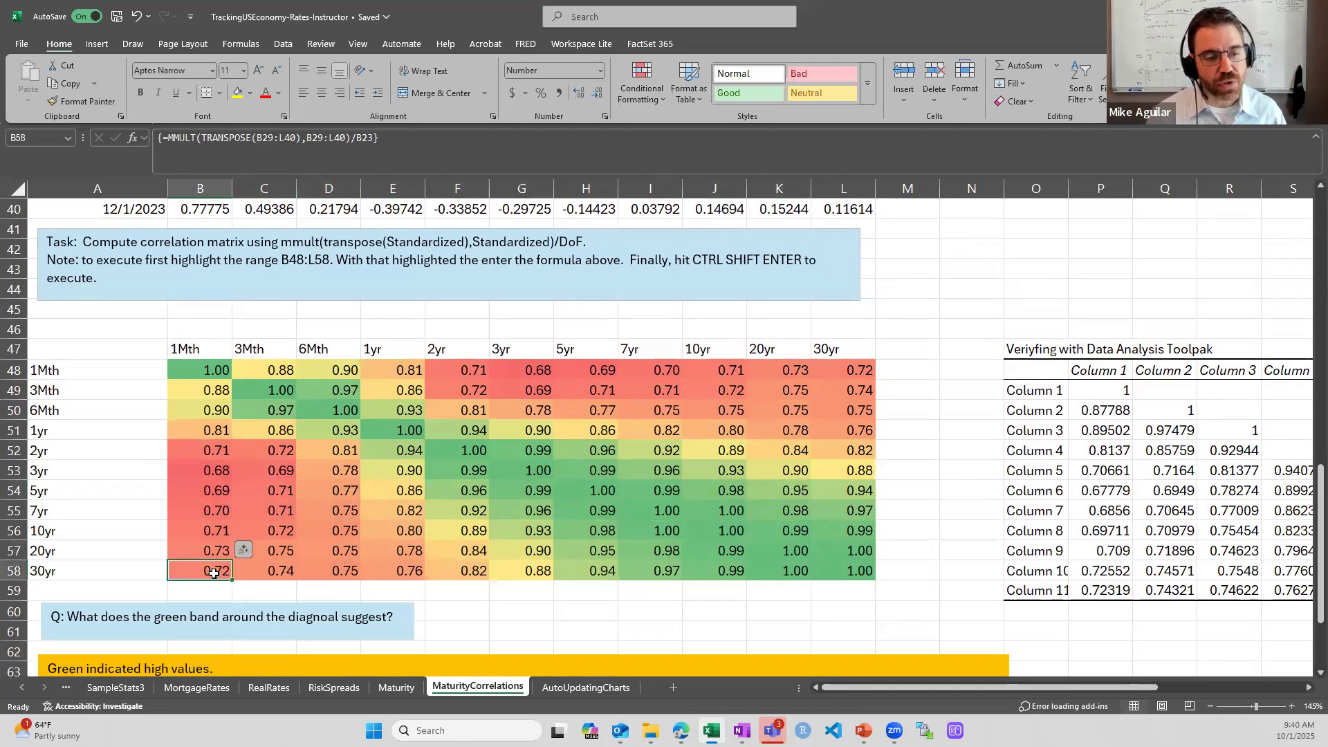
{"action": "left_click_drag", "start_coordinate": [212, 572], "coordinate": [846, 576]}
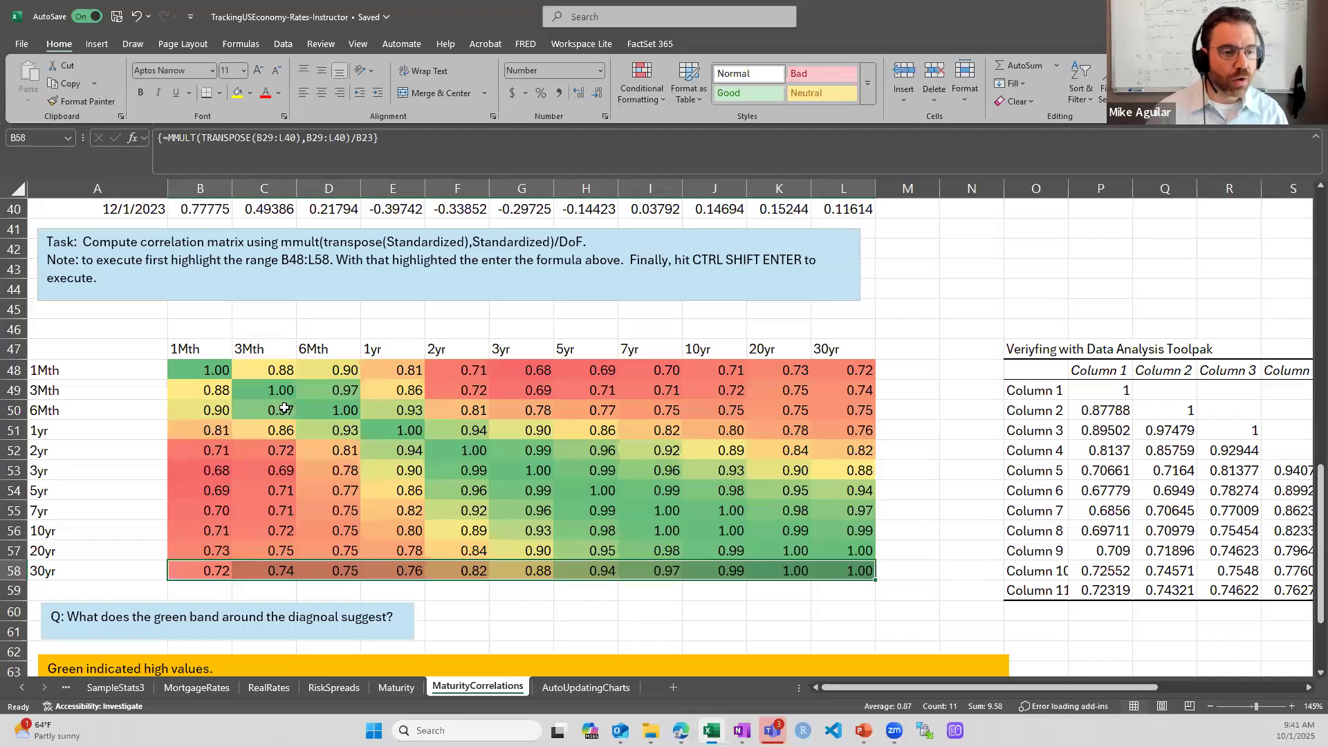
- Check the mirrored 1Mth and 30yr correlations in B58 and L48, and review the standardized data above the matrix
{"action": "left_click", "coordinate": [218, 572]}
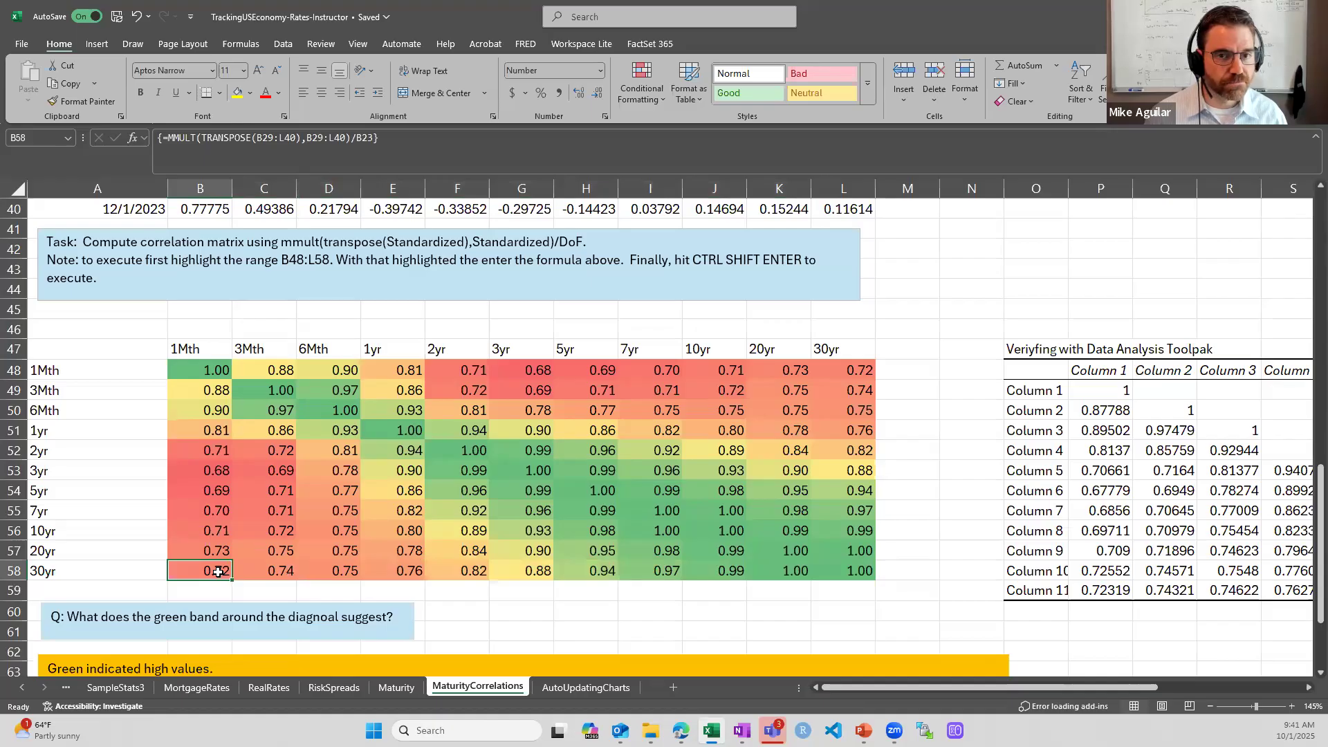
{"action": "left_click", "coordinate": [213, 372]}
{"action": "left_click", "coordinate": [859, 369]}
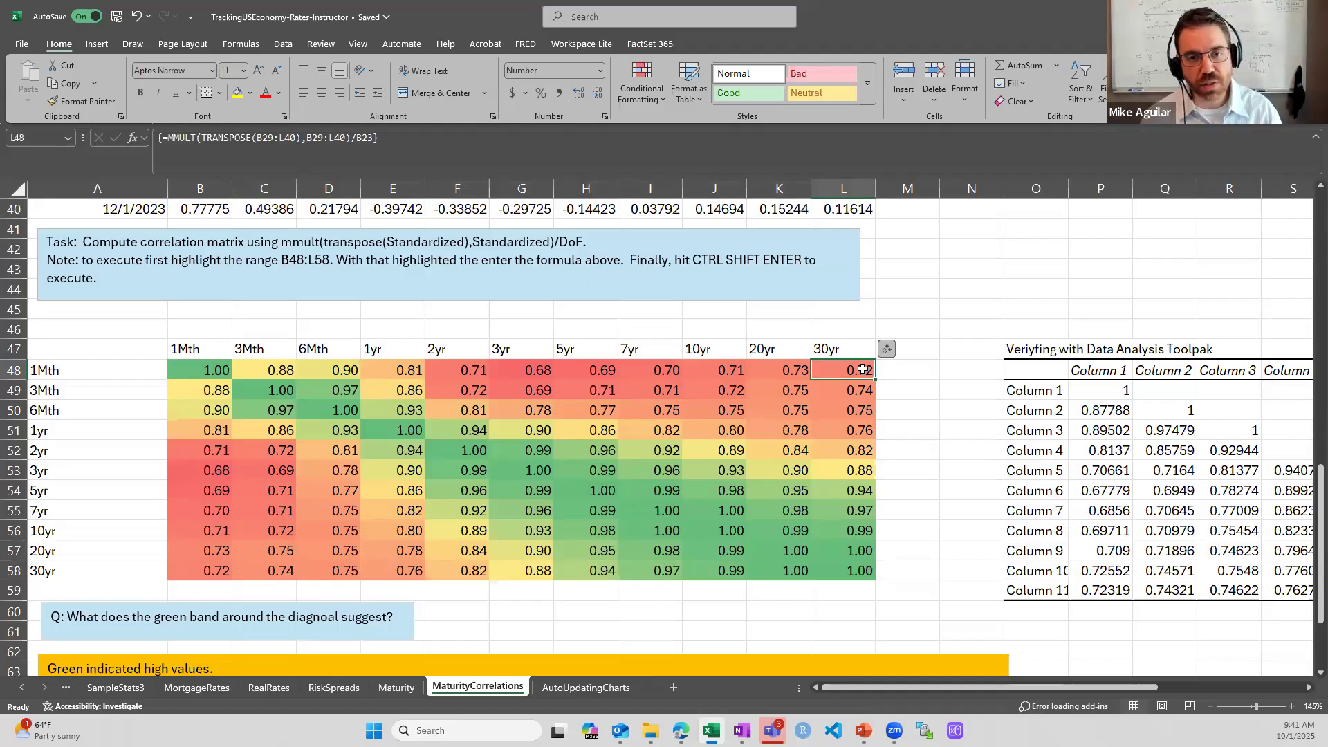
{"action": "scroll", "coordinate": [863, 368], "scroll_direction": "up", "scroll_amount": 7}
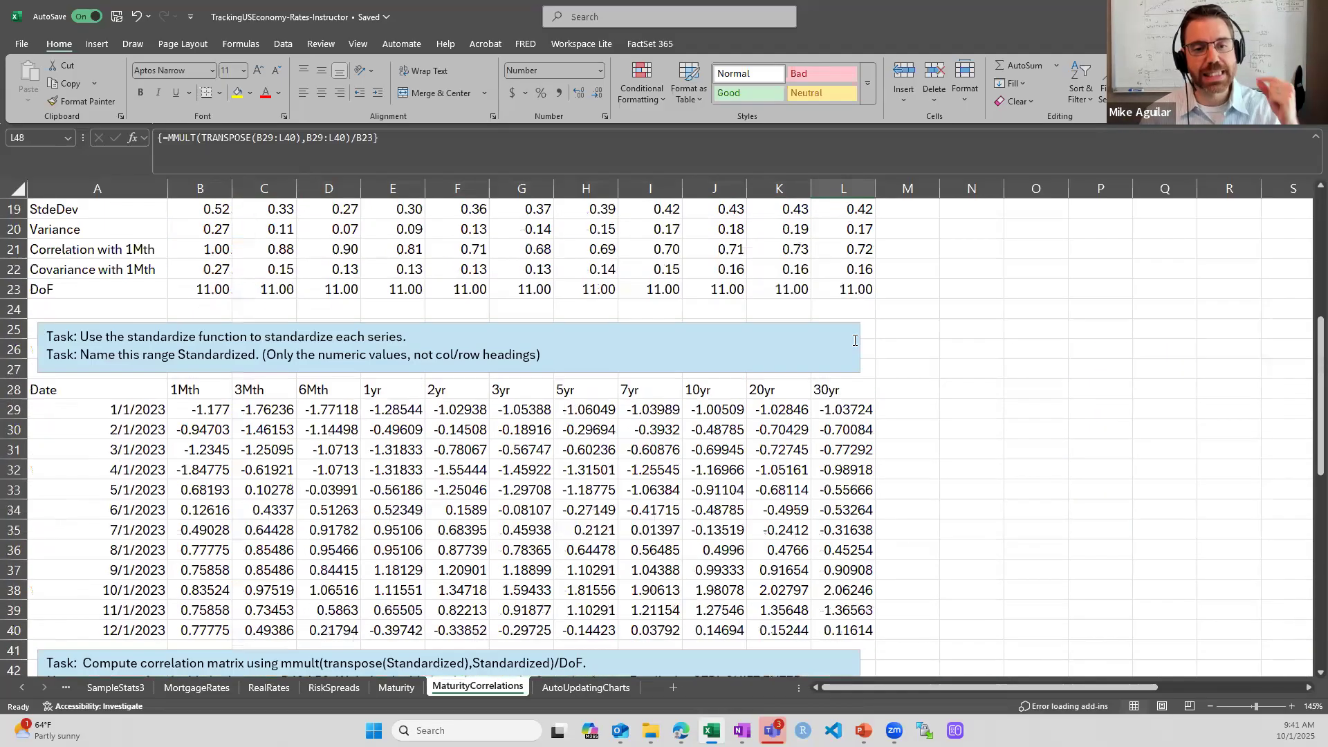
{"action": "scroll", "coordinate": [855, 340], "scroll_direction": "down", "scroll_amount": 8}
{"action": "scroll", "coordinate": [855, 343], "scroll_direction": "up", "scroll_amount": 3}
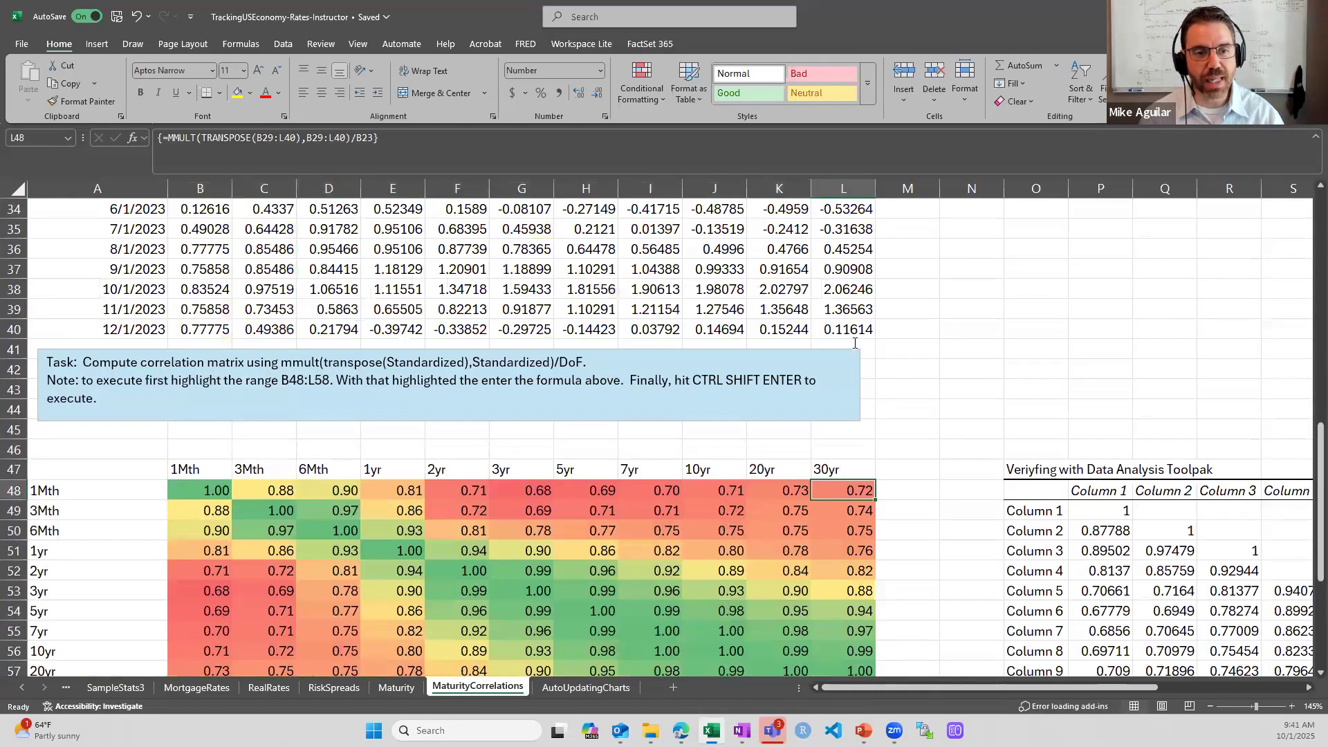
{"action": "scroll", "coordinate": [855, 343], "scroll_direction": "down", "scroll_amount": 1}
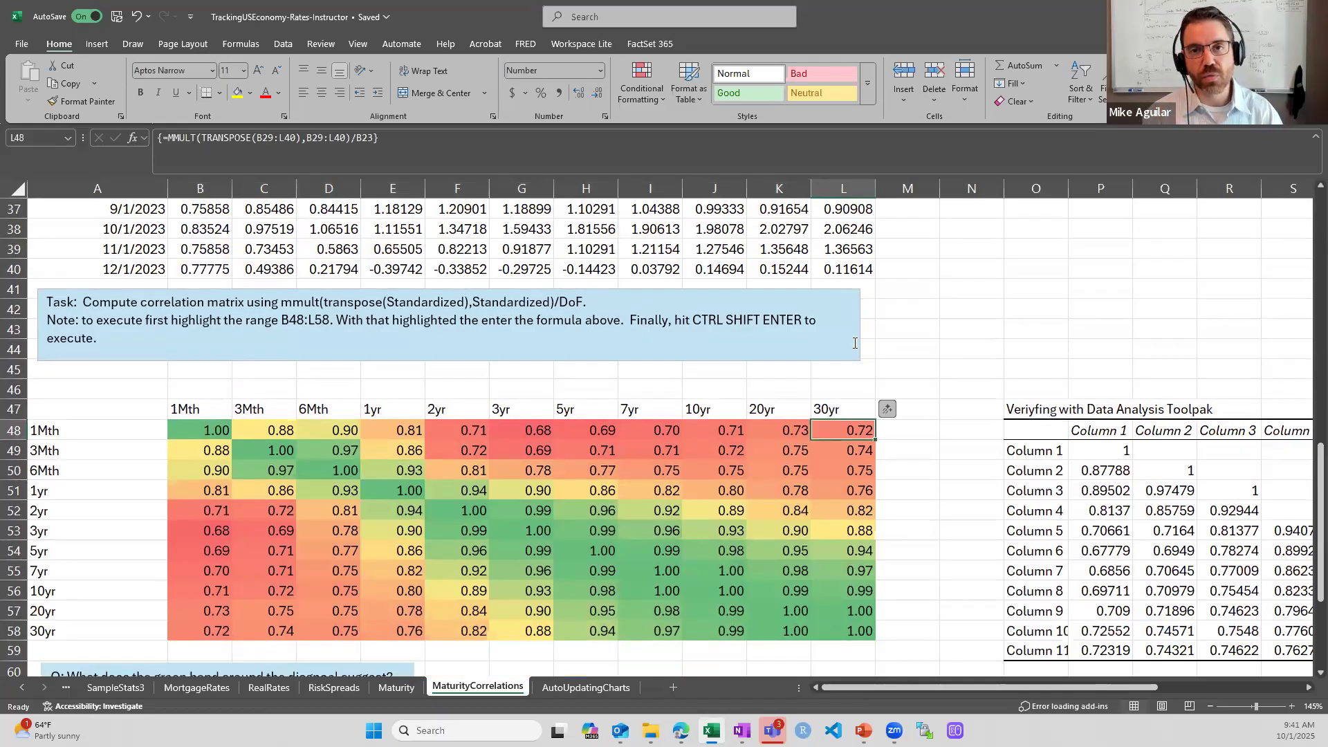